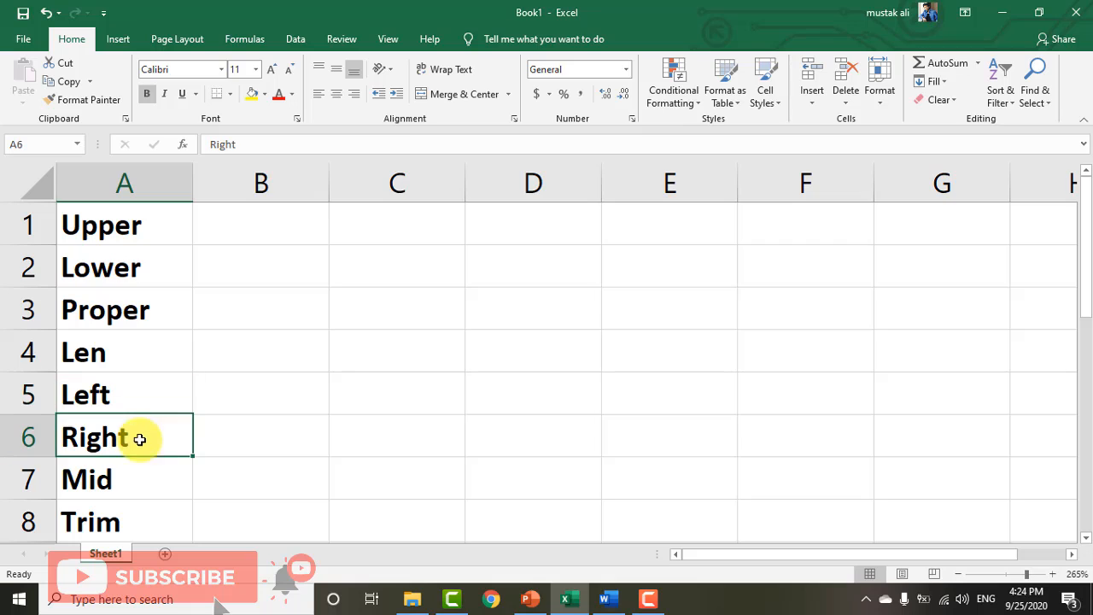
{"action": "left_click", "coordinate": [151, 484]}
{"action": "left_click", "coordinate": [146, 520]}
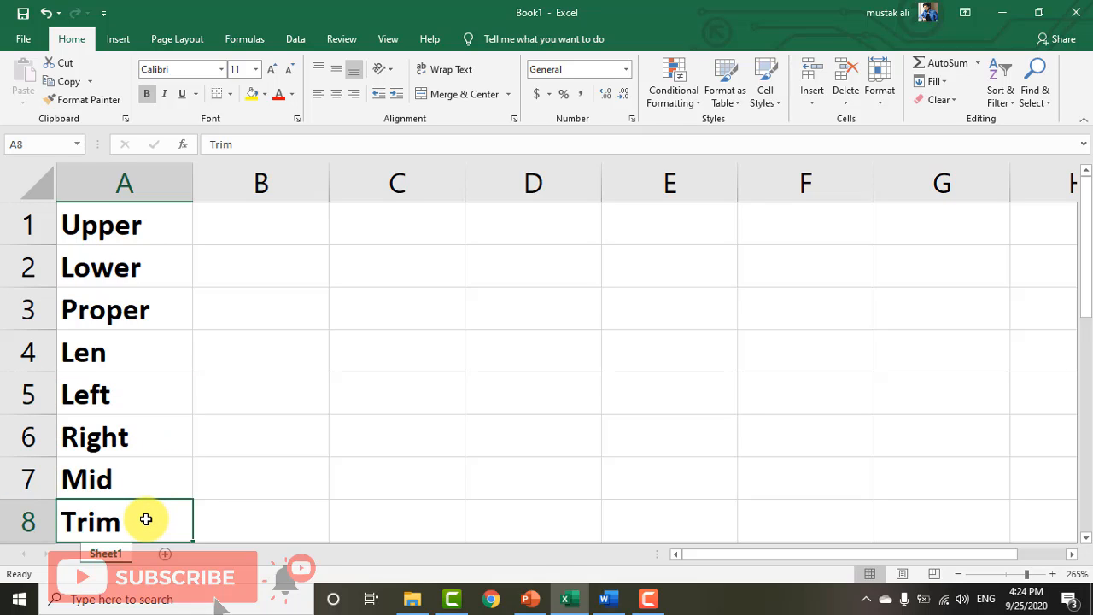
Step: Move the Lower label from A2 to B1 and the Proper label from A3 to C1
{"action": "left_click", "coordinate": [130, 273]}
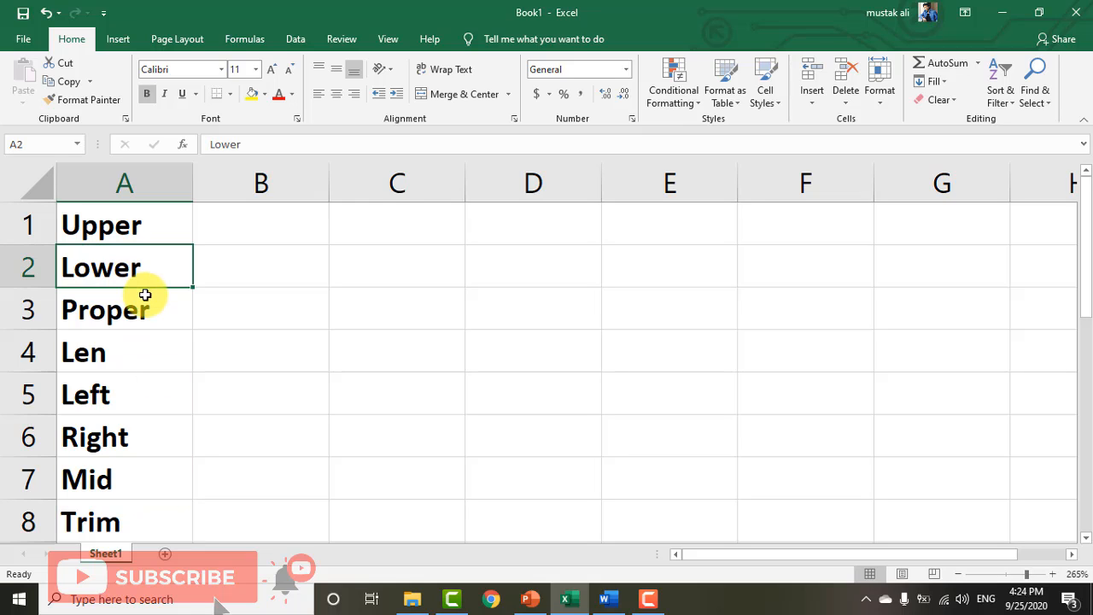
{"action": "left_click_drag", "start_coordinate": [181, 278], "coordinate": [254, 231]}
{"action": "left_click", "coordinate": [88, 312]}
{"action": "left_click_drag", "start_coordinate": [104, 330], "coordinate": [352, 230]}
Step: Move the Len label from A4 to D1, beside the Proper heading
{"action": "left_click", "coordinate": [103, 360]}
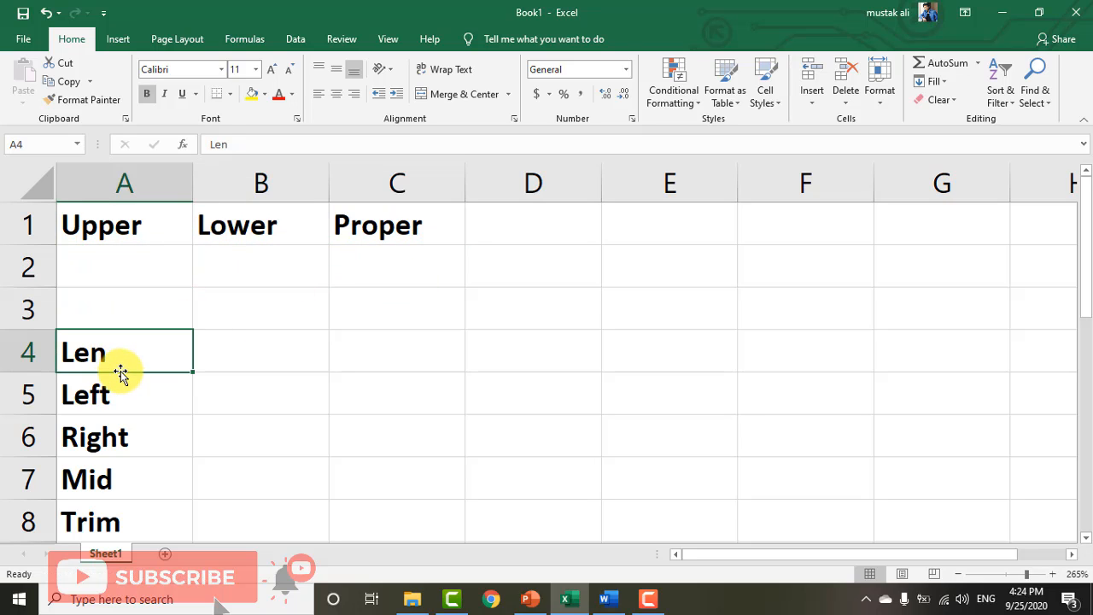
{"action": "key", "text": "ctrl+Down"}
{"action": "left_click", "coordinate": [159, 367]}
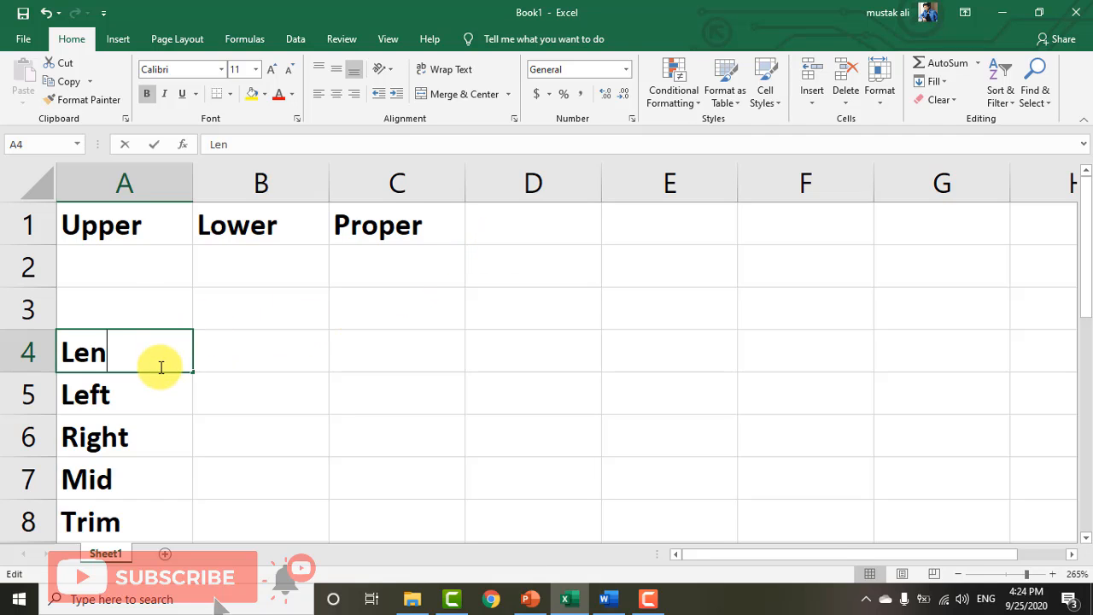
{"action": "left_click_drag", "start_coordinate": [159, 374], "coordinate": [211, 343]}
{"action": "left_click", "coordinate": [180, 347]}
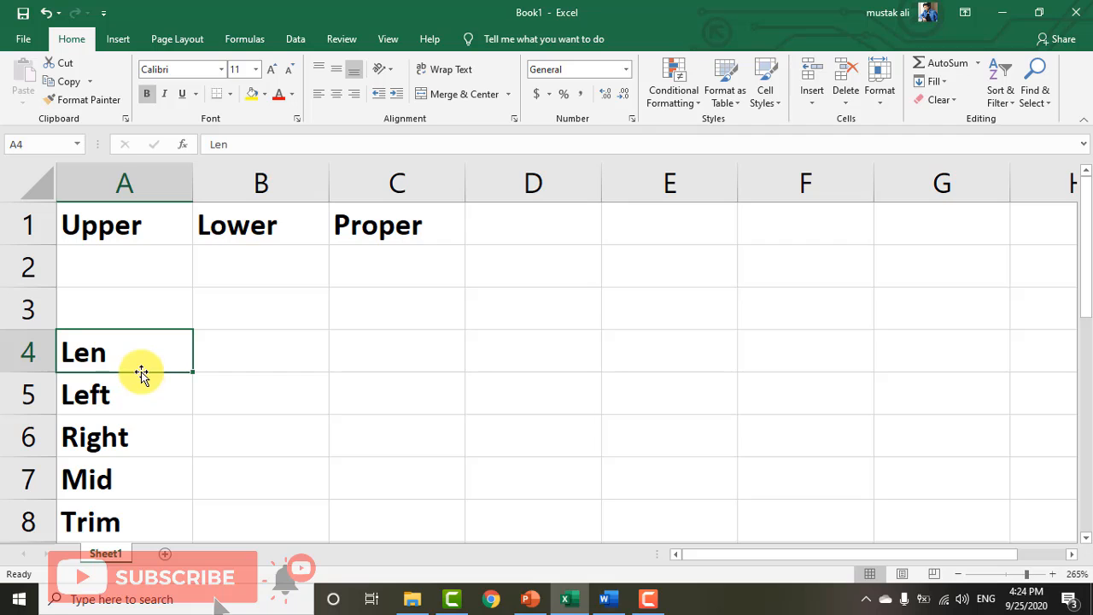
{"action": "left_click_drag", "start_coordinate": [145, 370], "coordinate": [517, 223]}
Step: Move the Left label from A5 to E1 and the Right label from A6 to F1
{"action": "left_click", "coordinate": [112, 404]}
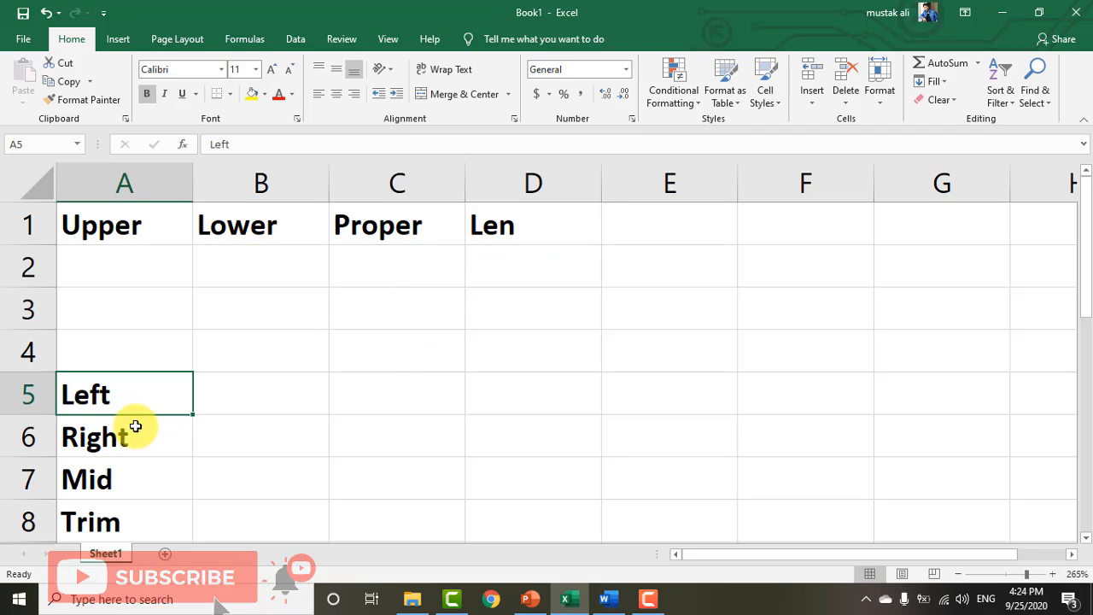
{"action": "left_click_drag", "start_coordinate": [139, 419], "coordinate": [628, 220]}
{"action": "left_click", "coordinate": [129, 444]}
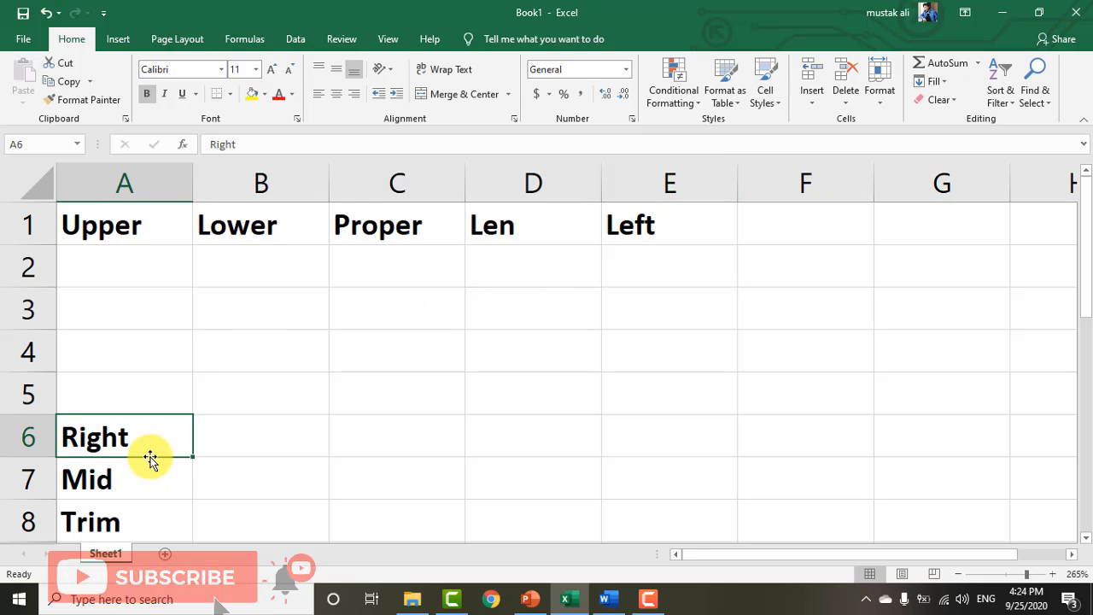
{"action": "left_click_drag", "start_coordinate": [148, 453], "coordinate": [813, 203]}
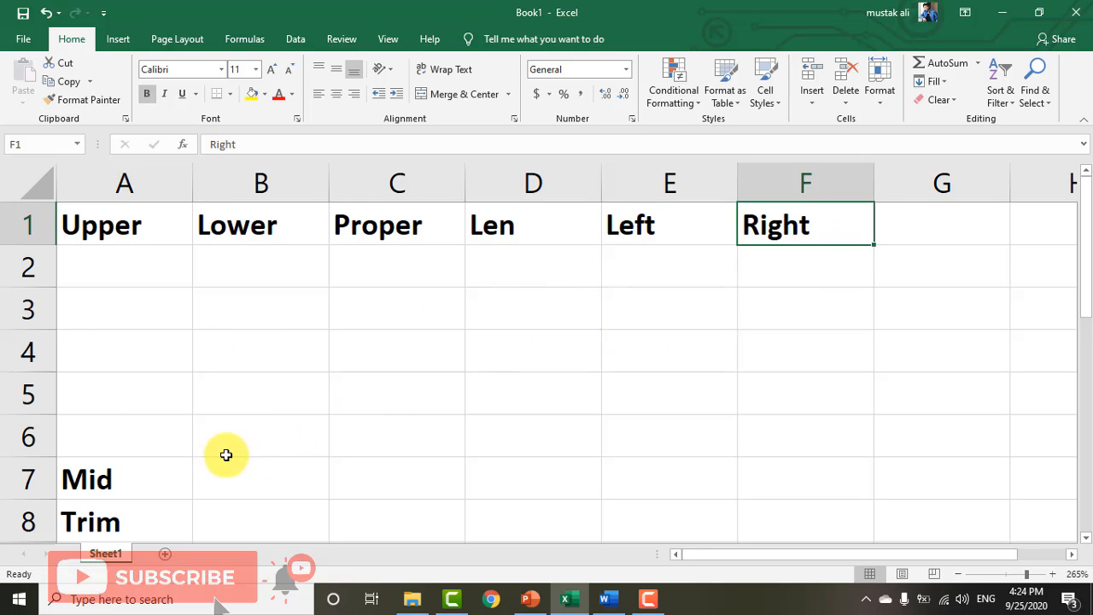
Step: Move the Trim label from A8 to H1 and the Mid label from A7 to G1
{"action": "left_click", "coordinate": [132, 475]}
{"action": "scroll", "coordinate": [224, 456], "scroll_direction": "down", "scroll_amount": 1}
{"action": "scroll", "coordinate": [156, 452], "scroll_direction": "down", "scroll_amount": 2}
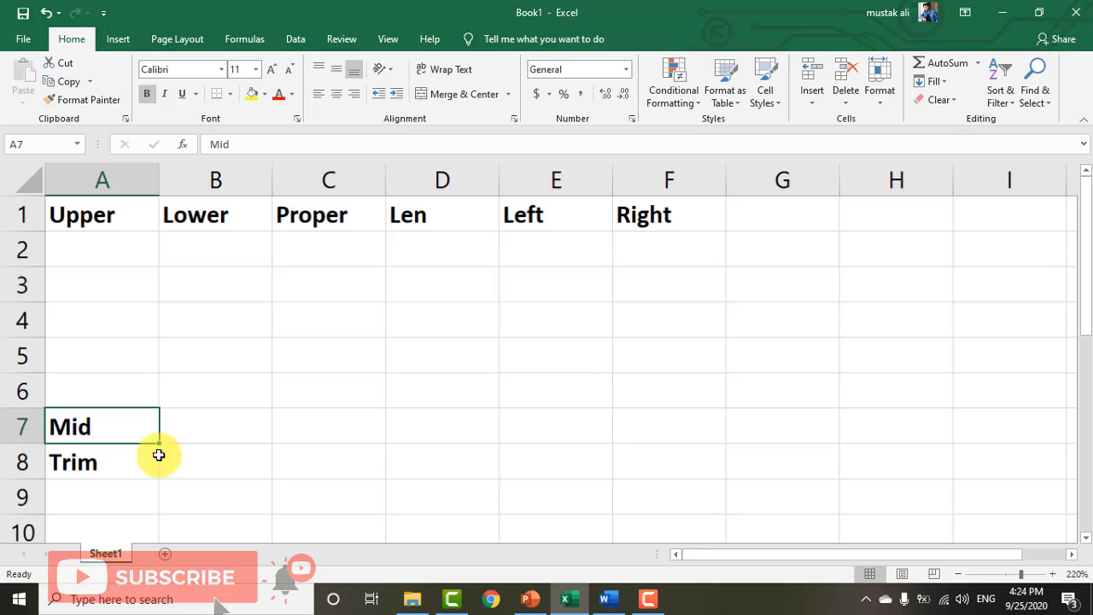
{"action": "left_click", "coordinate": [110, 446]}
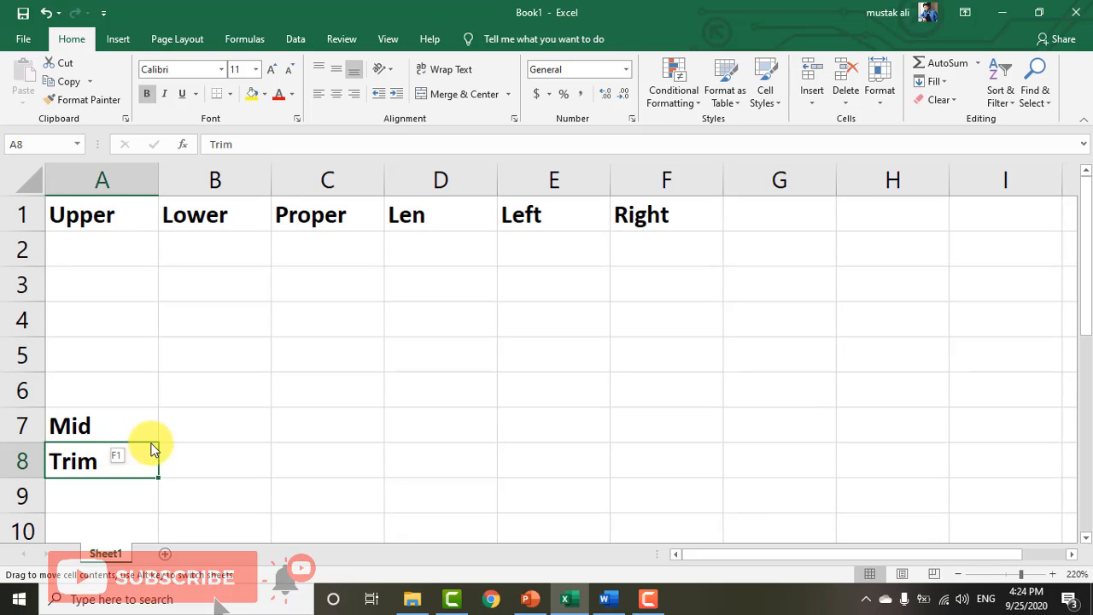
{"action": "left_click_drag", "start_coordinate": [151, 444], "coordinate": [947, 198]}
{"action": "left_click", "coordinate": [115, 431]}
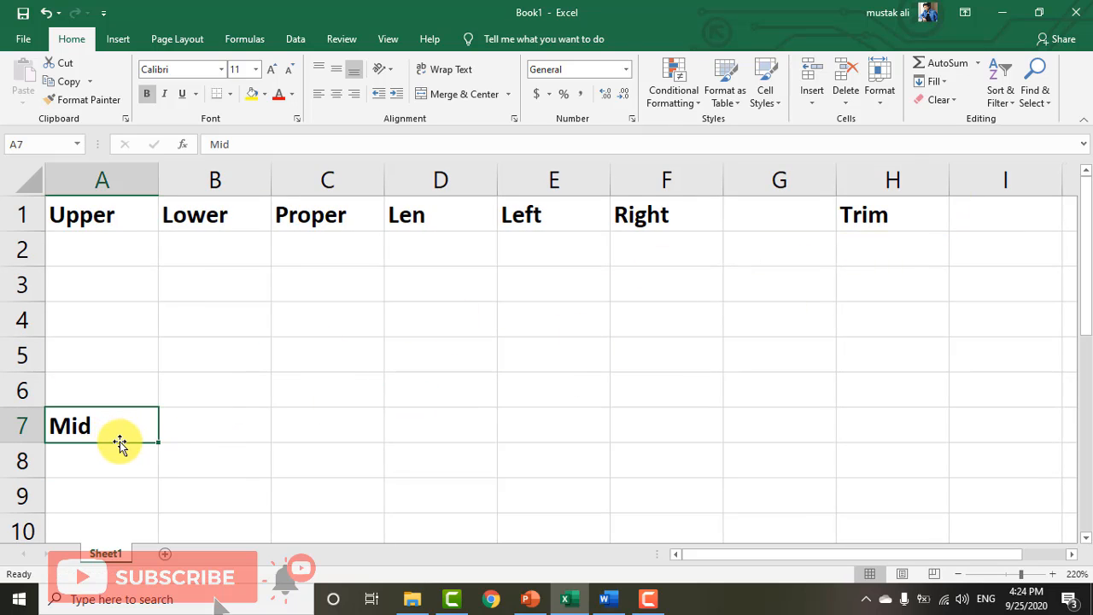
{"action": "left_click_drag", "start_coordinate": [137, 443], "coordinate": [742, 267]}
{"action": "left_click", "coordinate": [740, 278]}
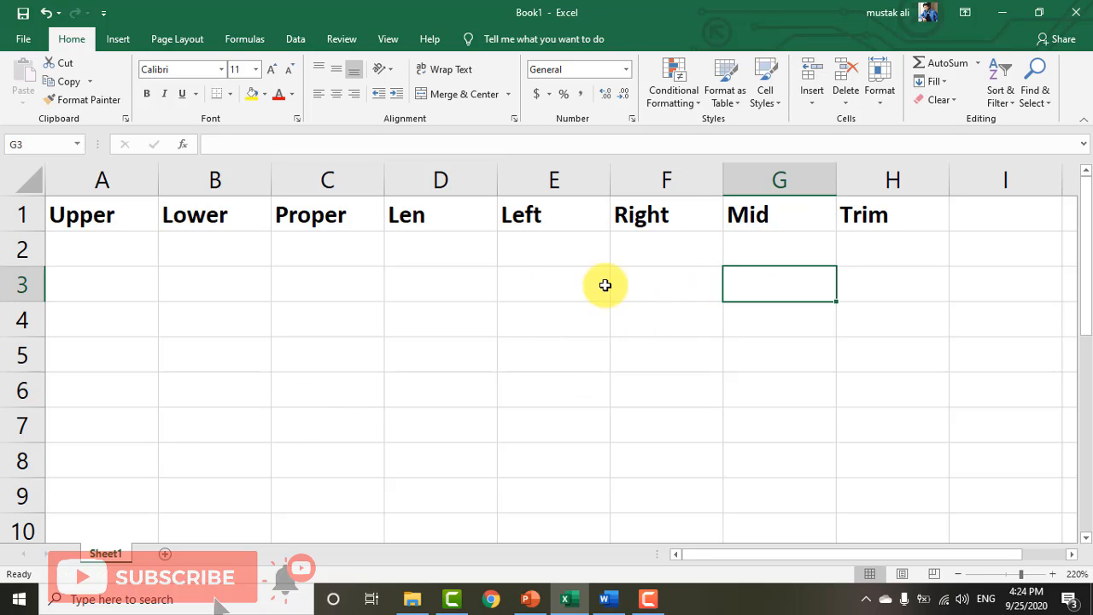
Step: Insert a blank column before the Upper column
{"action": "left_click", "coordinate": [101, 246]}
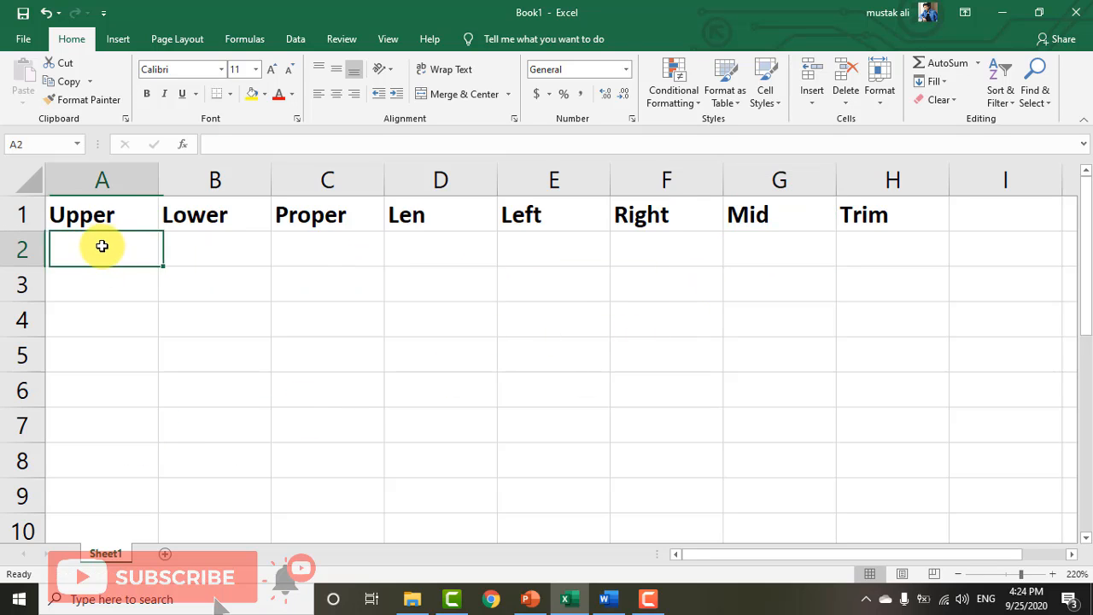
{"action": "right_click", "coordinate": [123, 182]}
{"action": "left_click", "coordinate": [164, 299]}
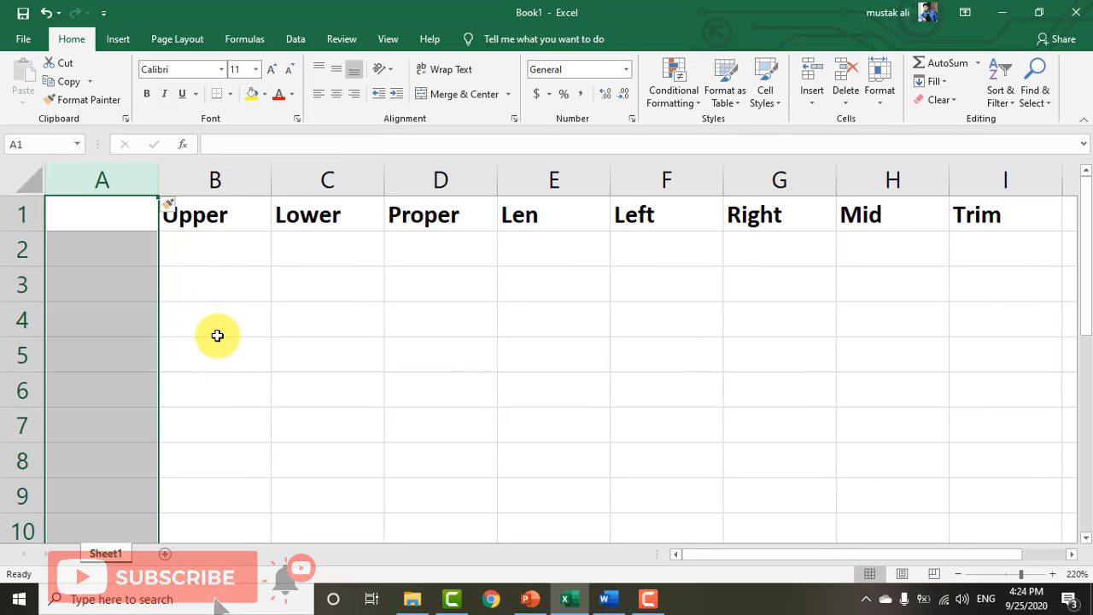
Step: Enter the heading Name in A1 and make it bold
{"action": "left_click", "coordinate": [110, 213]}
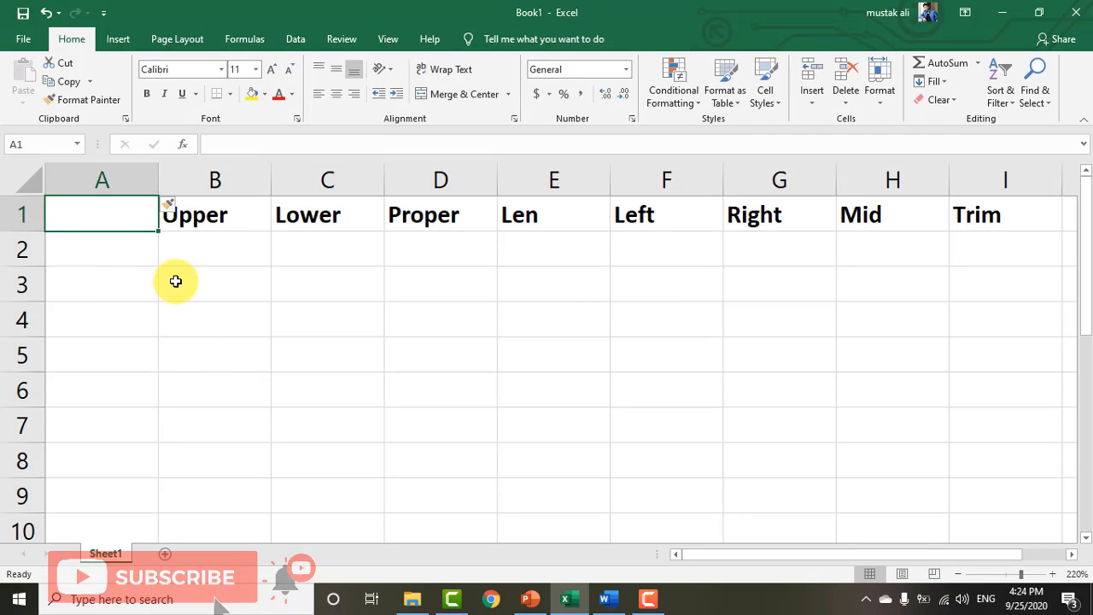
{"action": "type", "text": "Name"}
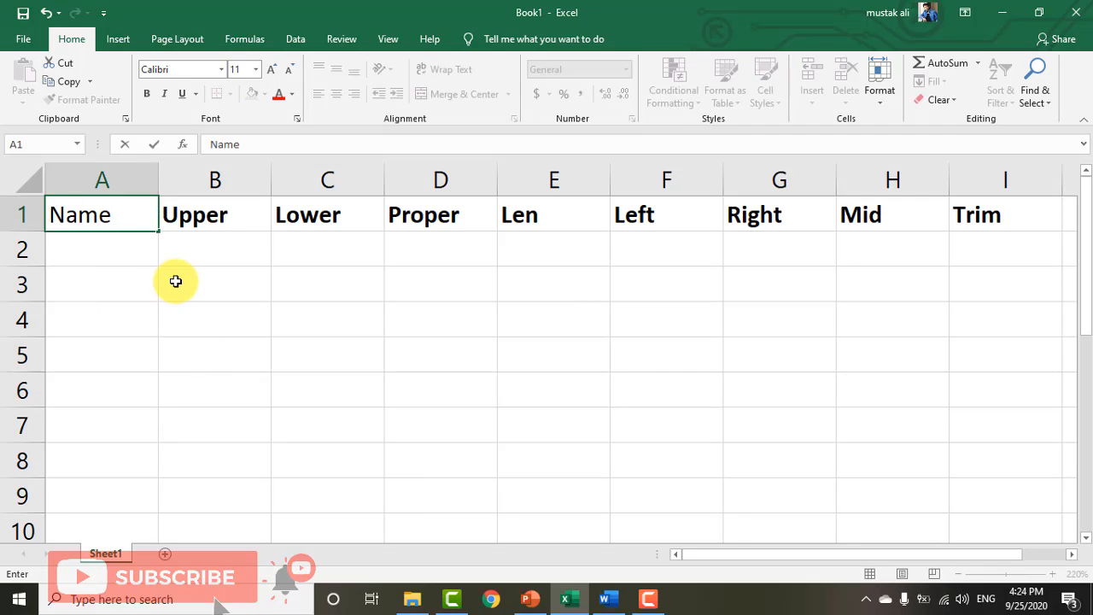
{"action": "key", "text": "Return"}
{"action": "key", "text": "Up"}
{"action": "key", "text": "ctrl+b"}
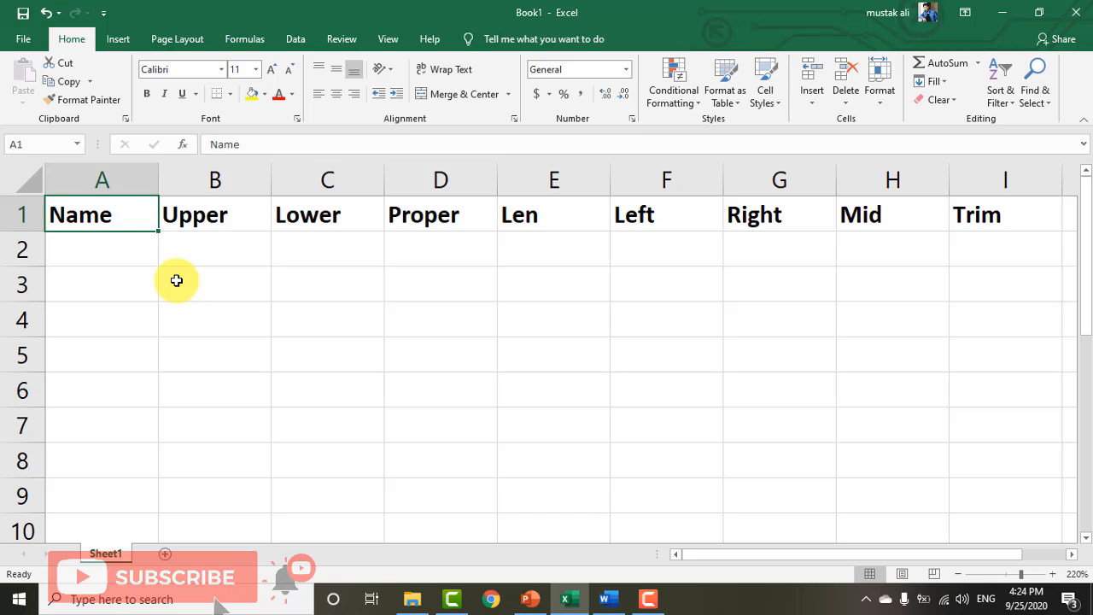
Step: Enter the first person's full name in A2 and widen column A to fit it
{"action": "key", "text": "Down"}
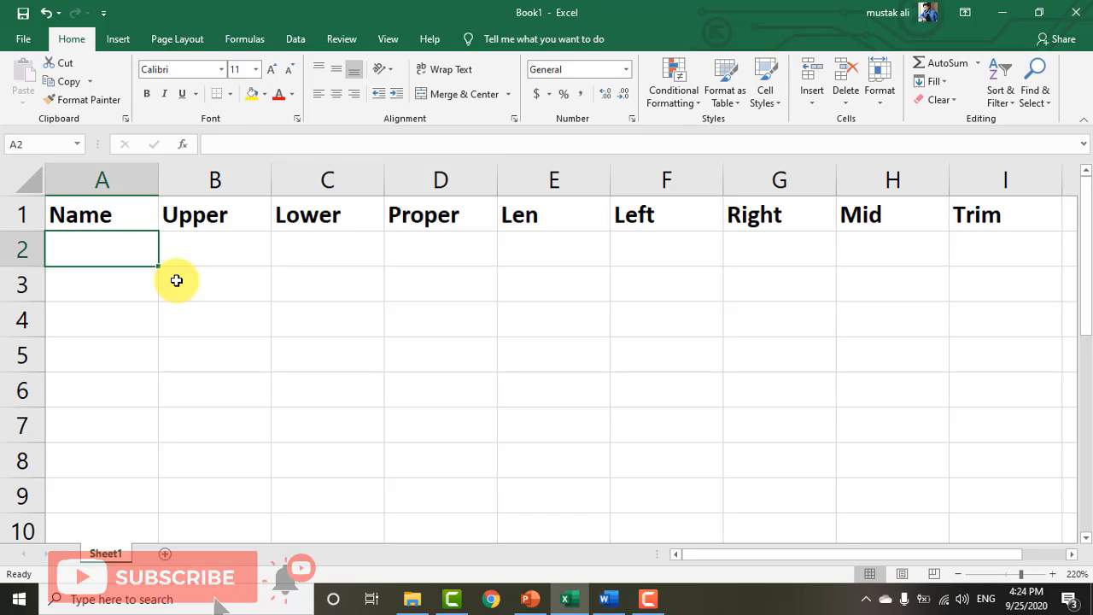
{"action": "type", "text": "Amit K"}
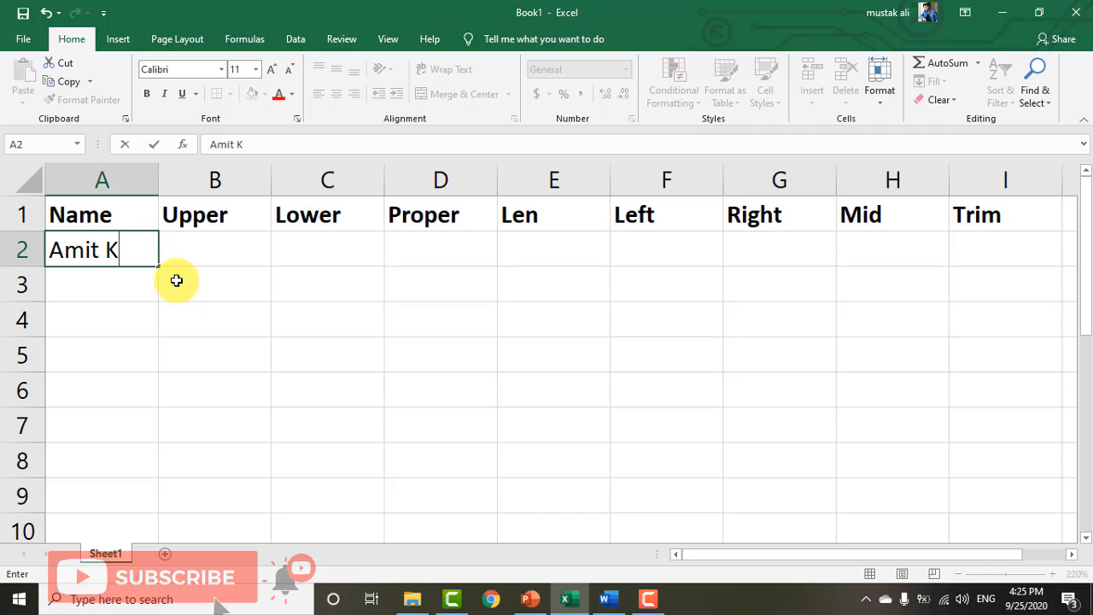
{"action": "type", "text": "uarmar"}
{"action": "key", "text": "Return"}
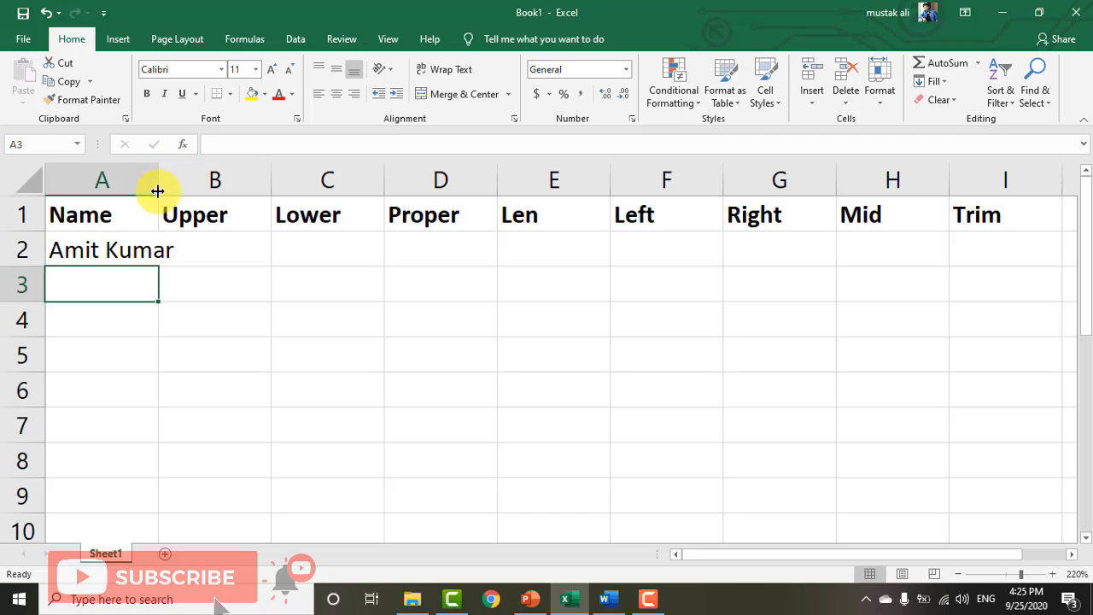
{"action": "left_click_drag", "start_coordinate": [158, 190], "coordinate": [204, 198]}
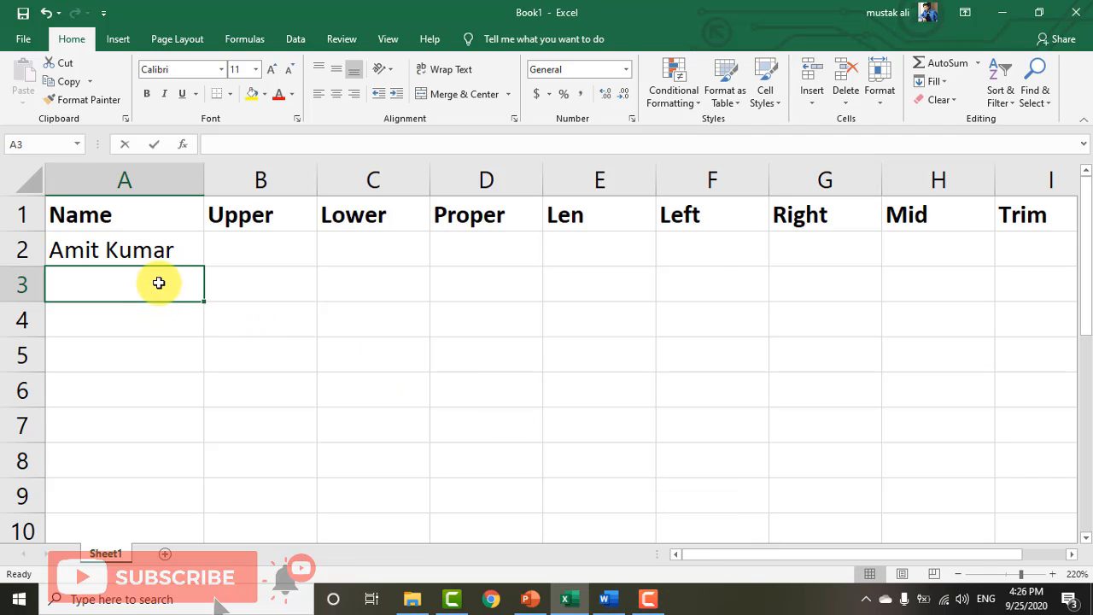
Step: Enter the second and third people's full names in A3 and A4
{"action": "type", "text": "MOhan Singh"}
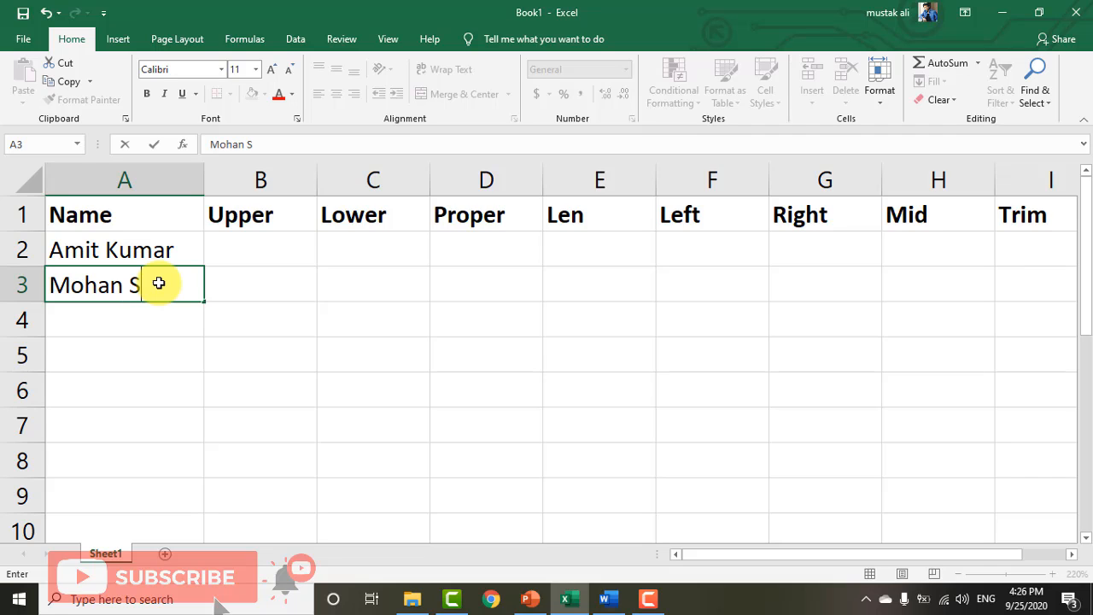
{"action": "key", "text": "Return"}
{"action": "type", "text": "Ravi K"}
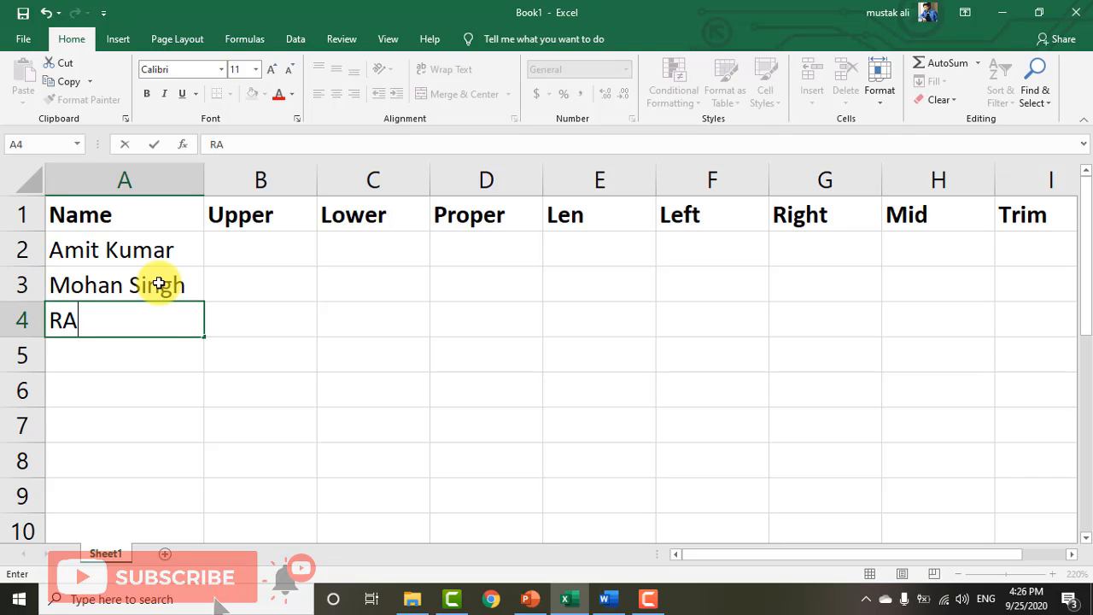
{"action": "type", "text": "umar"}
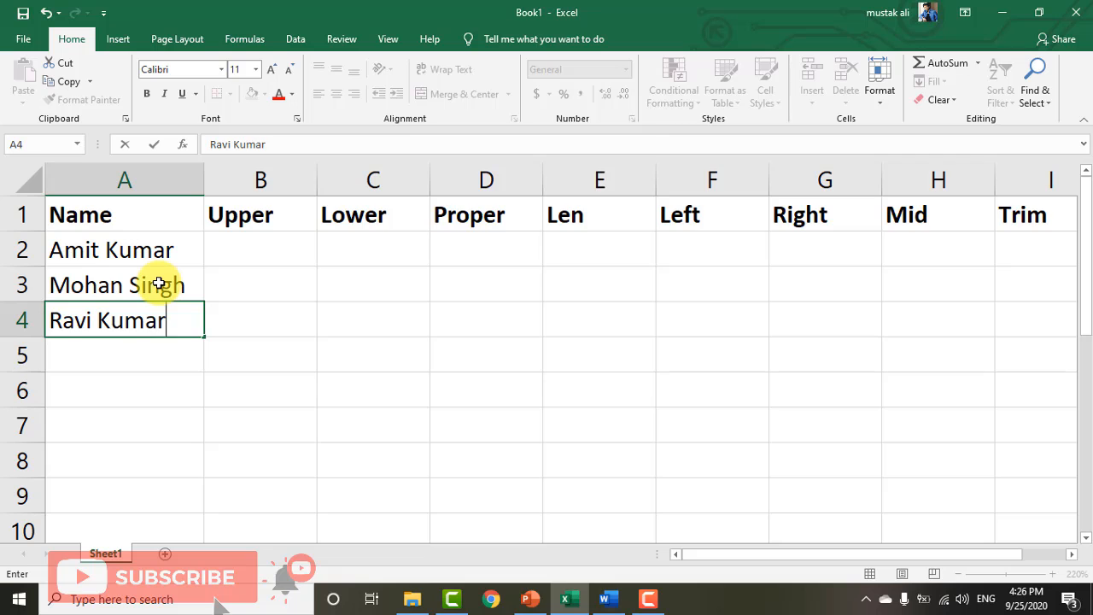
{"action": "key", "text": "Return"}
Step: Enter the fourth person's full name in A5
{"action": "type", "text": "RA"}
{"action": "key", "text": "BackSpace"}
{"action": "key", "text": "BackSpace"}
{"action": "type", "text": "am "}
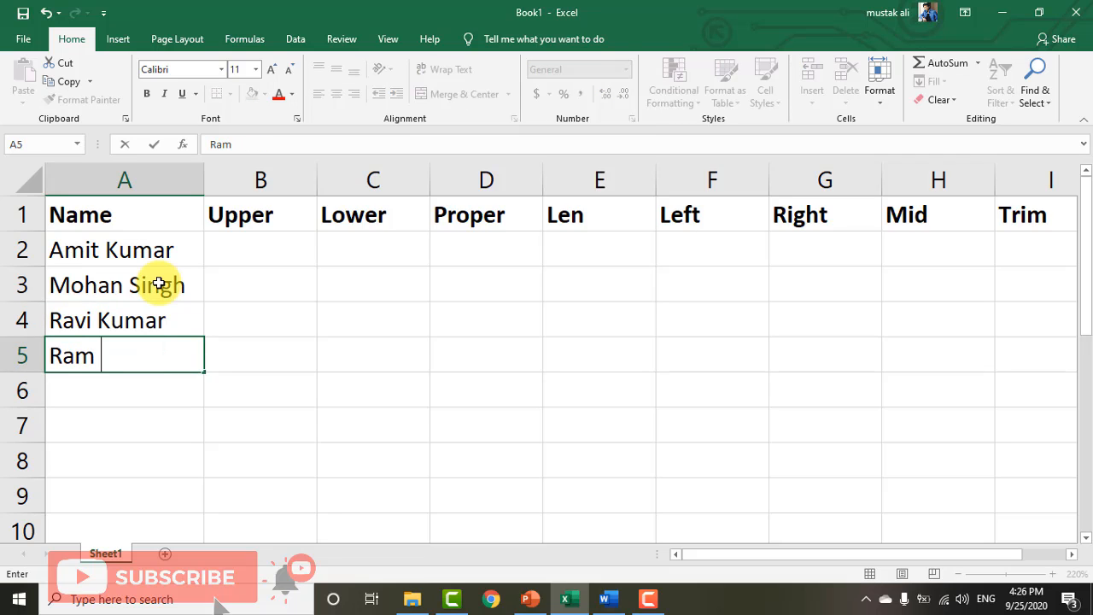
{"action": "type", "text": "Kumar"}
{"action": "key", "text": "Return"}
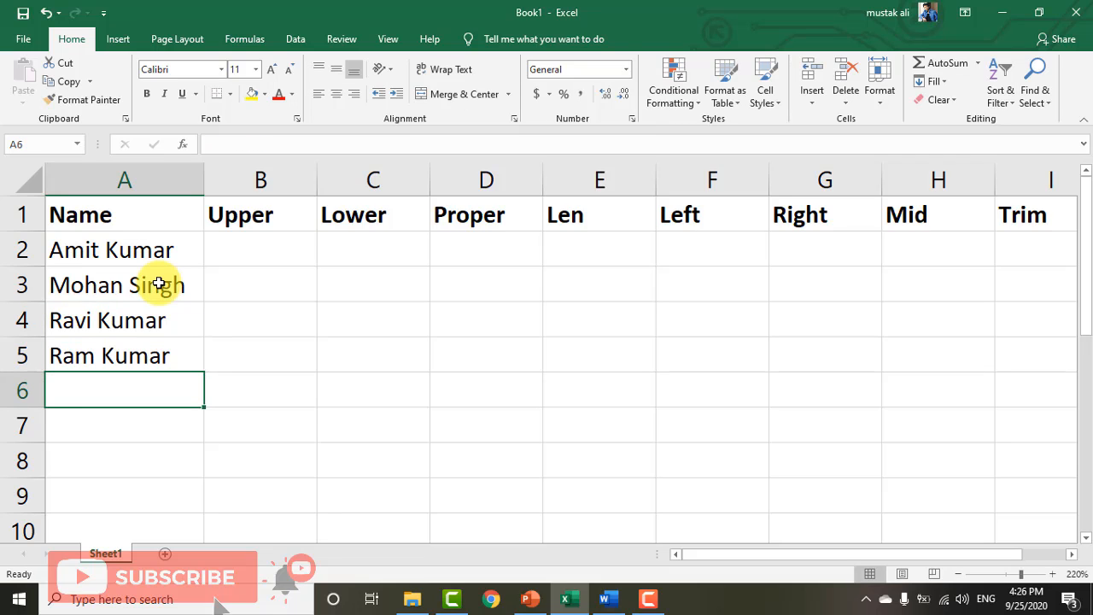
Step: Enter the fifth person's full name in A6
{"action": "type", "text": "Suhni"}
{"action": "key", "text": "BackSpace"}
{"action": "key", "text": "BackSpace"}
{"action": "key", "text": "BackSpace"}
{"action": "type", "text": "ni"}
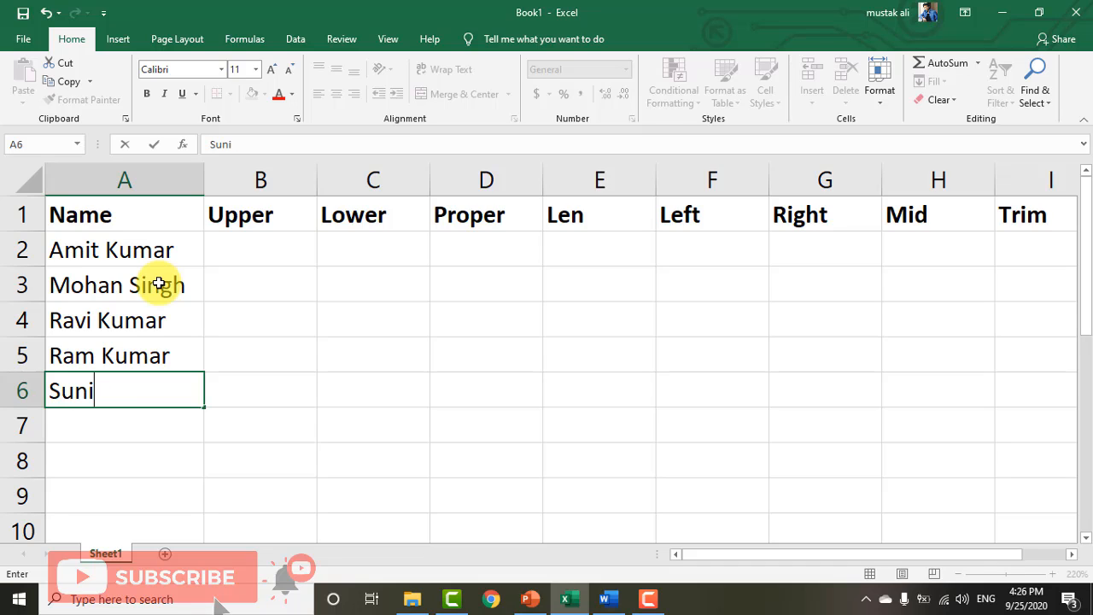
{"action": "type", "text": "l Singh"}
{"action": "key", "text": "Return"}
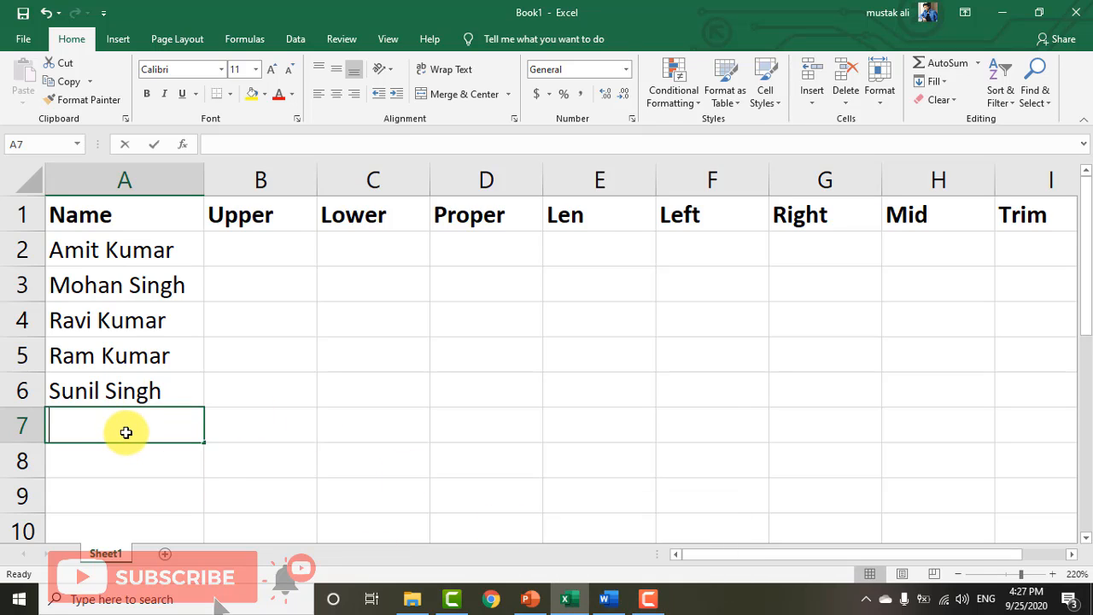
{"action": "type", "text": "Sunil"}
{"action": "key", "text": "BackSpace"}
{"action": "key", "text": "BackSpace"}
{"action": "key", "text": "BackSpace"}
{"action": "key", "text": "BackSpace"}
{"action": "key", "text": "BackSpace"}
{"action": "key", "text": "BackSpace"}
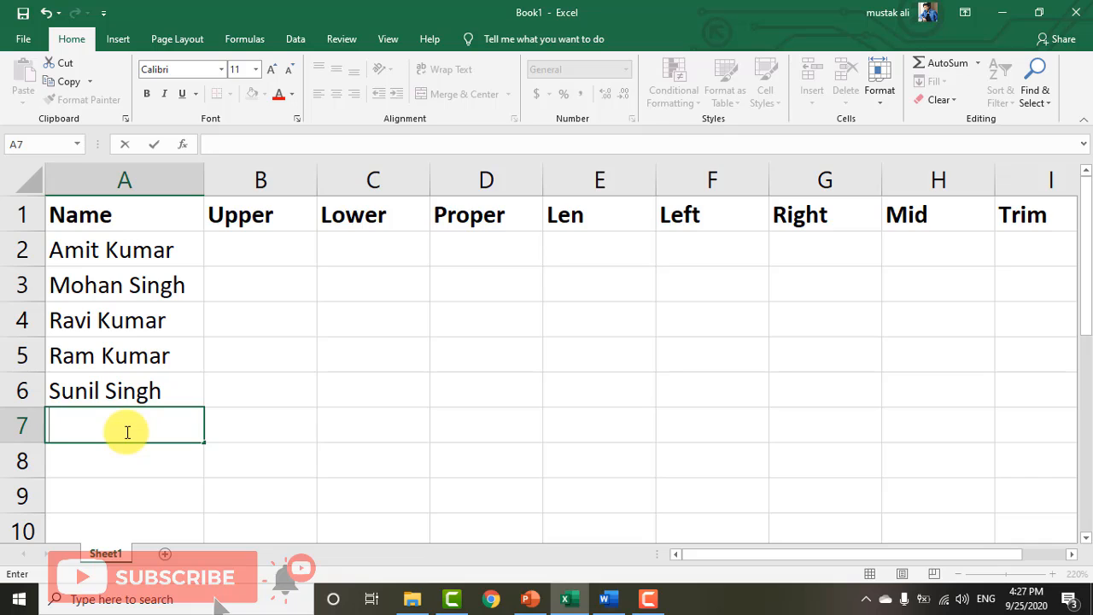
Step: Enter the sixth person's full name in A7 and widen column A slightly to fit it
{"action": "type", "text": "Mahesh Chand"}
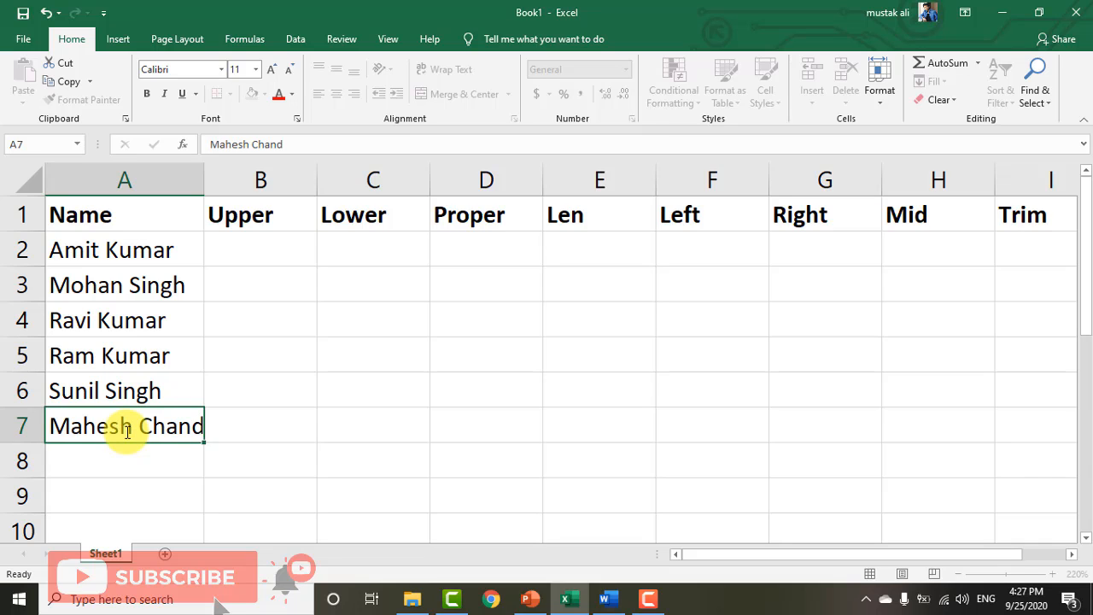
{"action": "key", "text": "Return"}
{"action": "left_click_drag", "start_coordinate": [208, 198], "coordinate": [221, 182]}
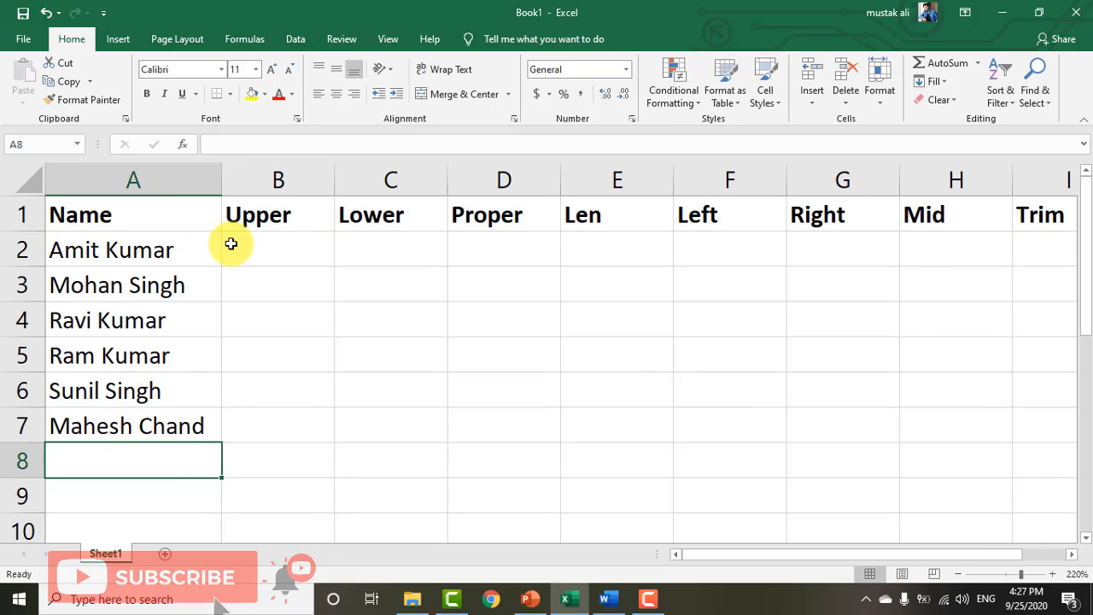
Step: Widen column B and enter =UPPER(A2) in B2 to convert the first name to capitals
{"action": "left_click", "coordinate": [244, 250]}
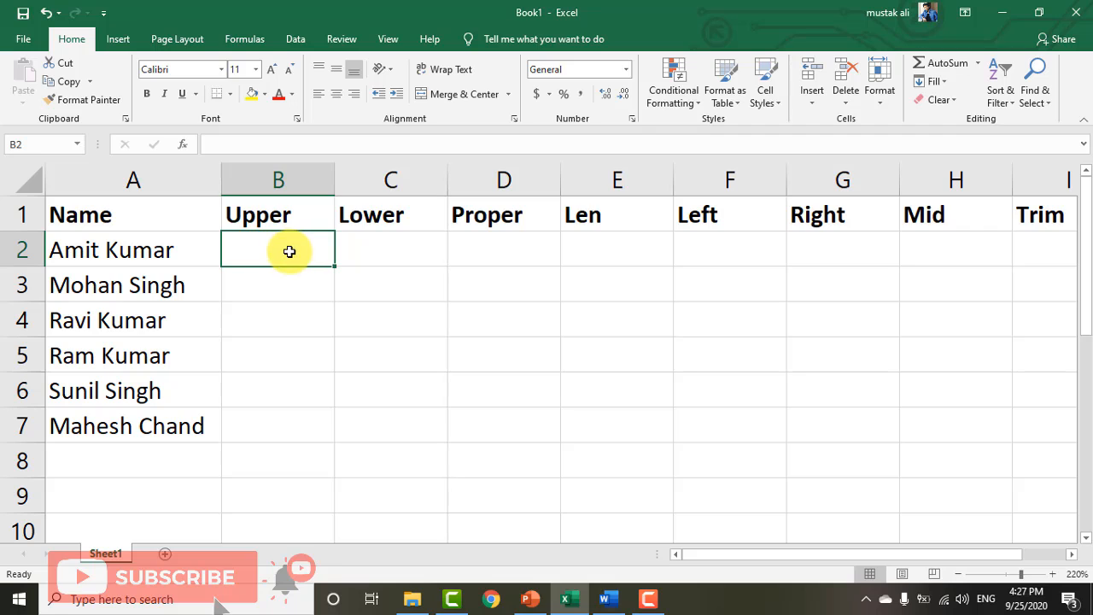
{"action": "left_click_drag", "start_coordinate": [334, 181], "coordinate": [401, 182]}
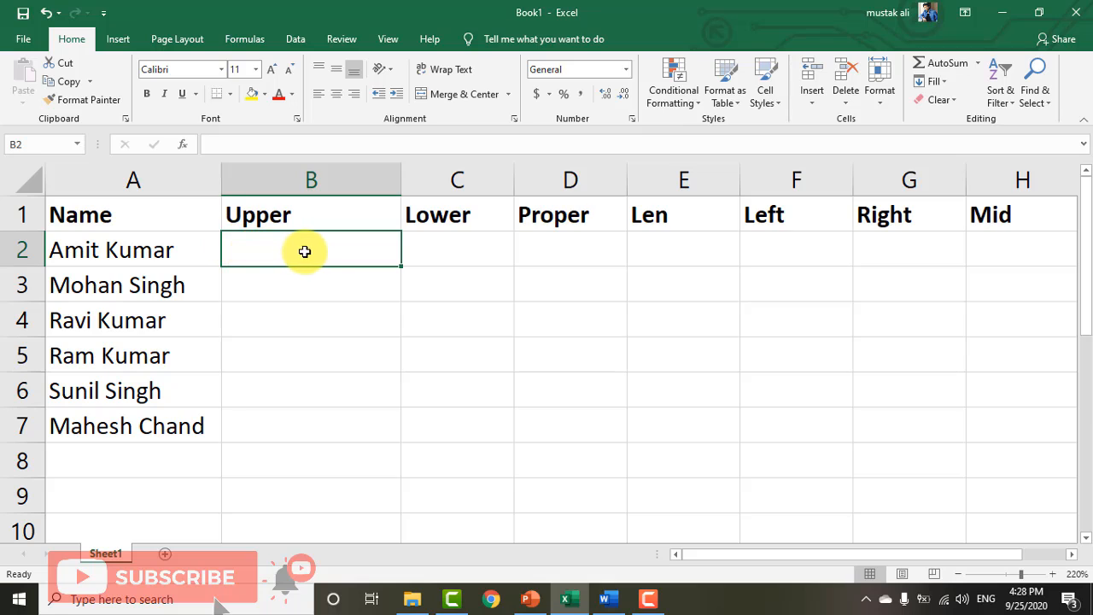
{"action": "type", "text": "="}
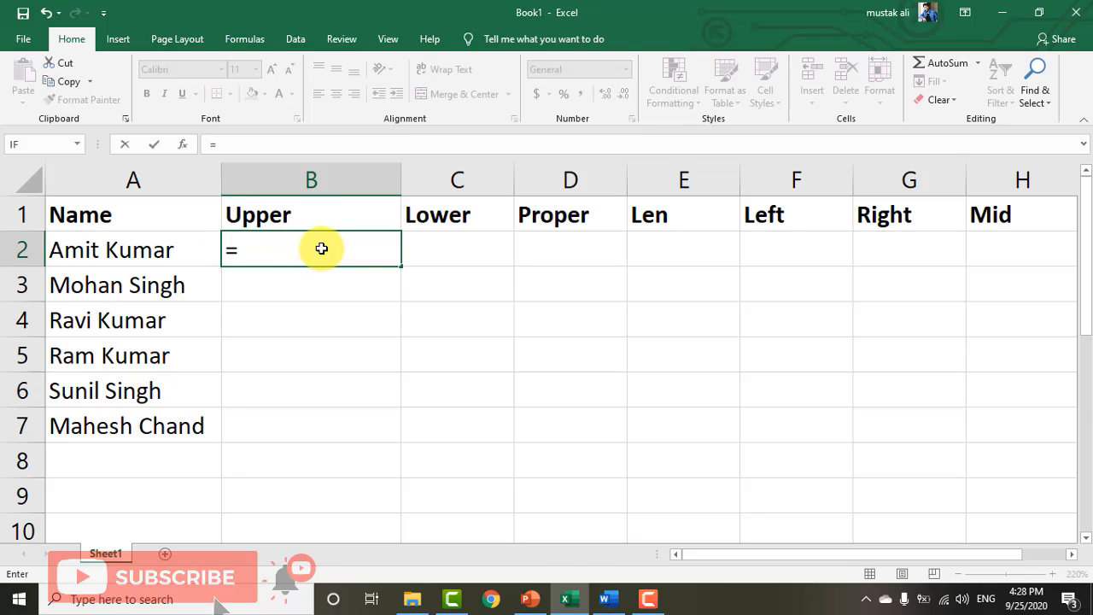
{"action": "type", "text": "uppe"}
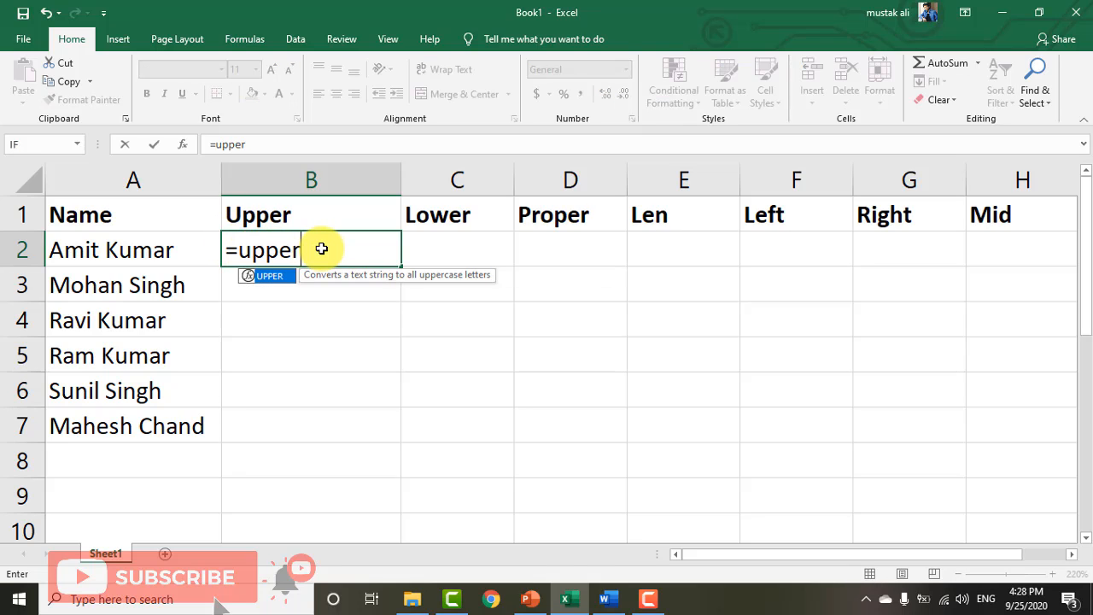
{"action": "type", "text": "r("}
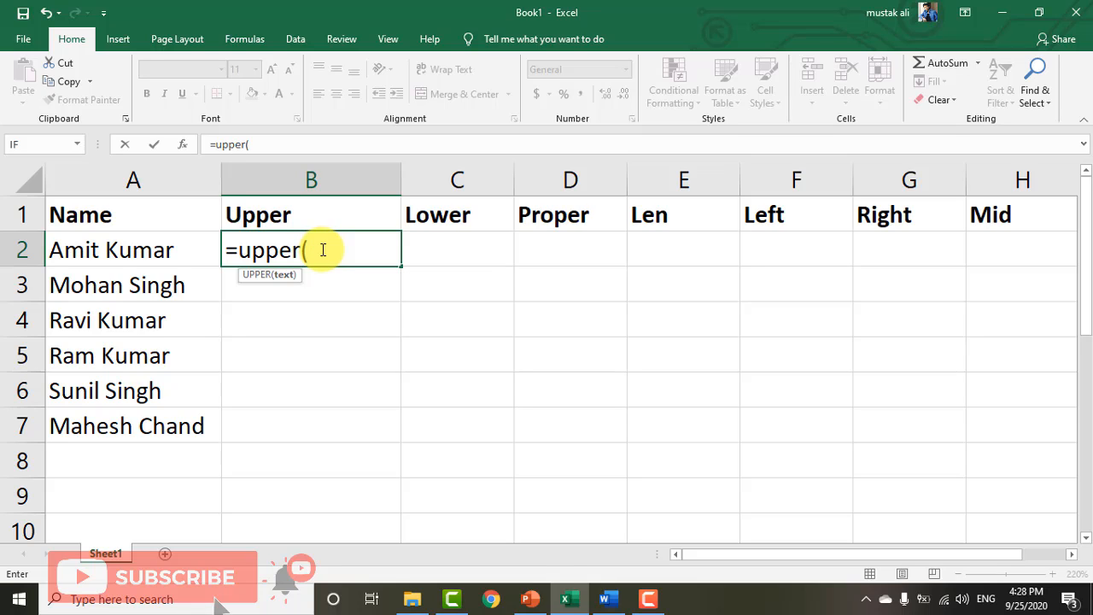
{"action": "left_click", "coordinate": [166, 251]}
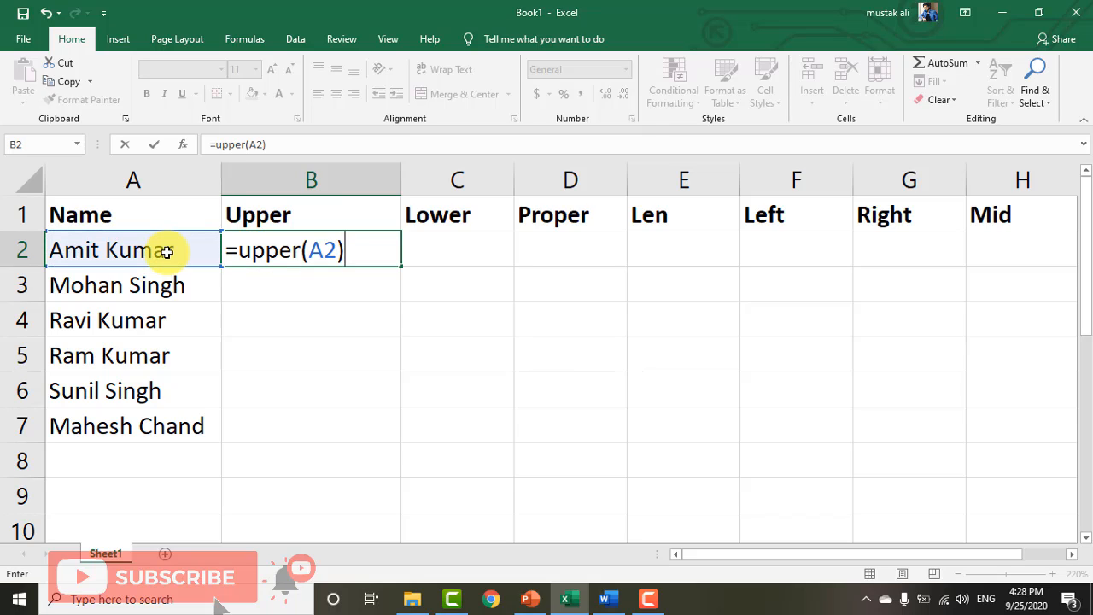
{"action": "key", "text": "Return"}
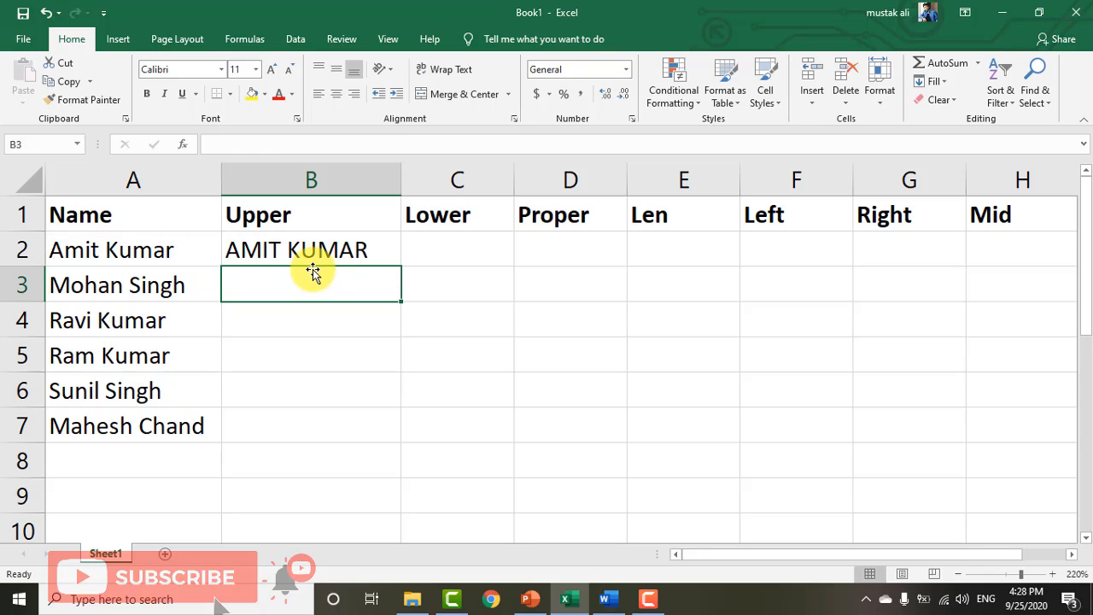
Step: Enter =UPPER(A3) in B3 for the second name
{"action": "type", "text": "=upper("}
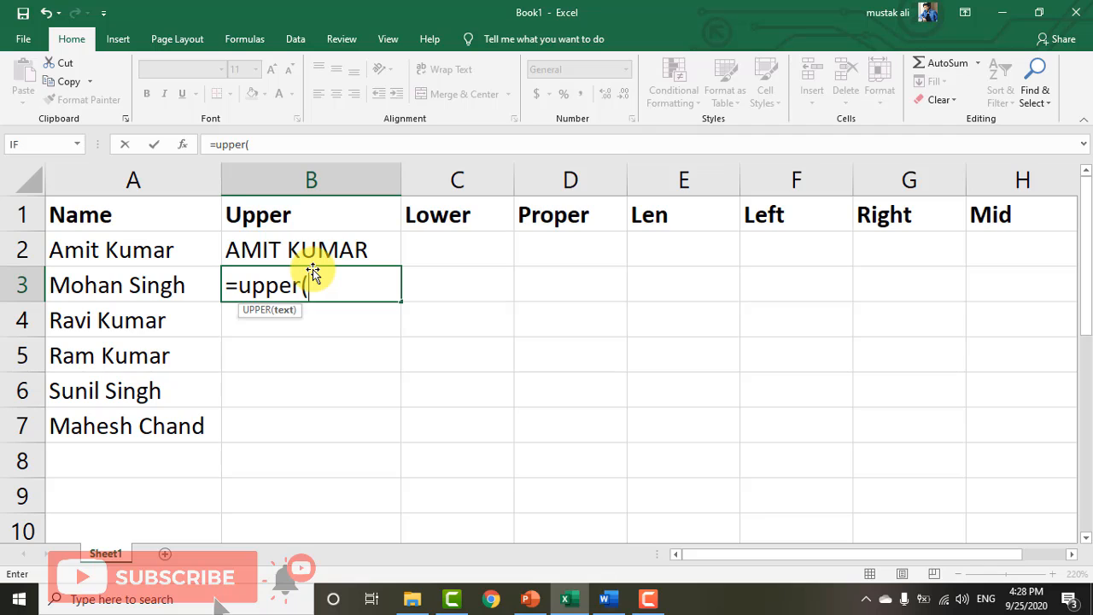
{"action": "left_click", "coordinate": [131, 280]}
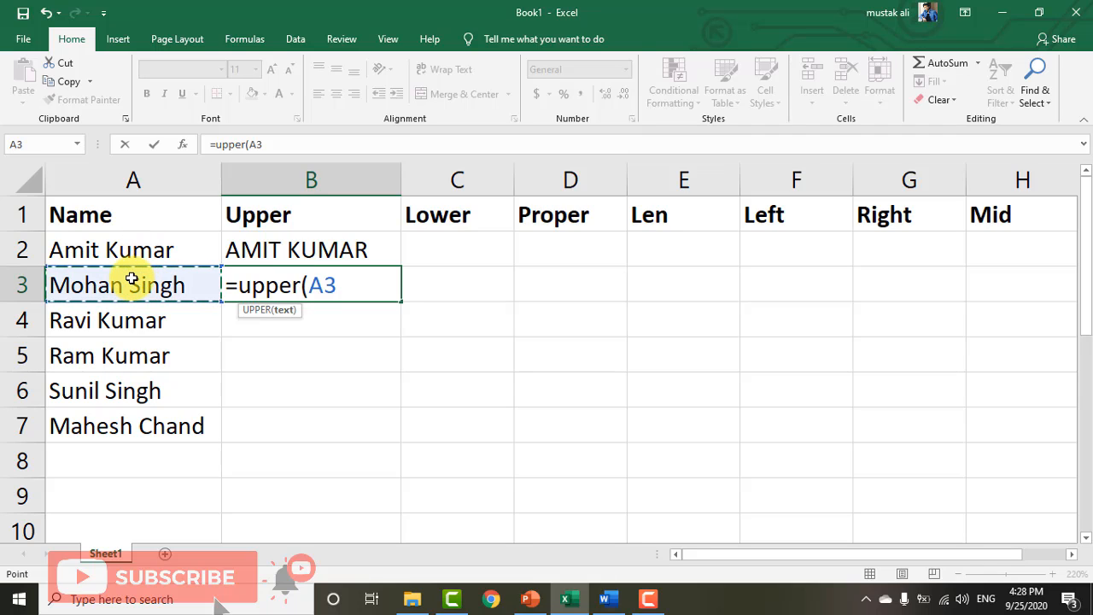
{"action": "type", "text": ")"}
{"action": "key", "text": "Return"}
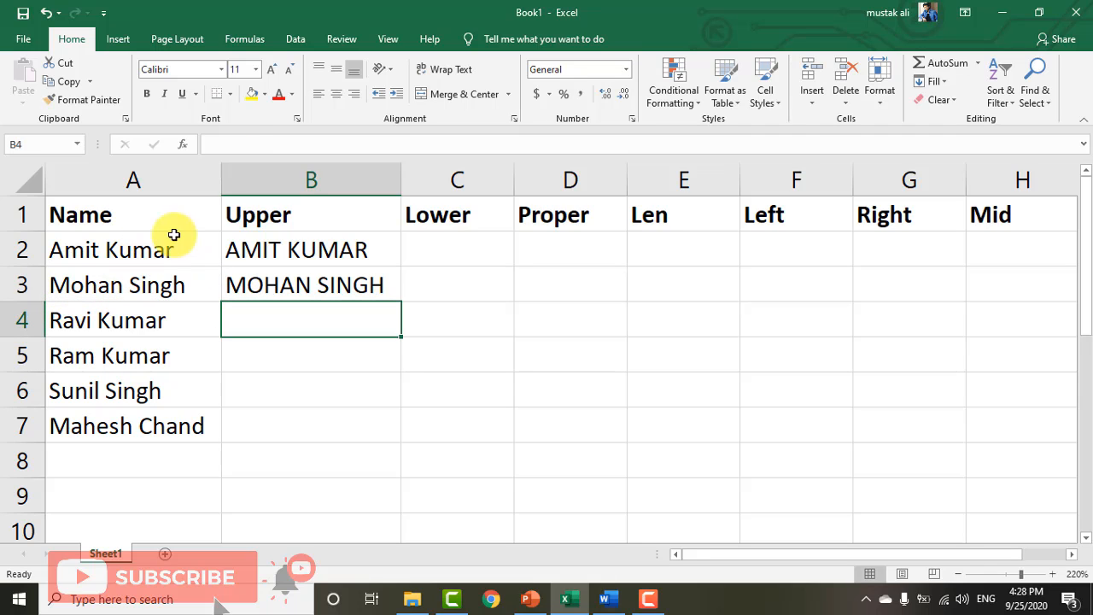
Step: Fill the UPPER formula from B3 down to B7 and auto-fit the width of column B
{"action": "left_click", "coordinate": [317, 283]}
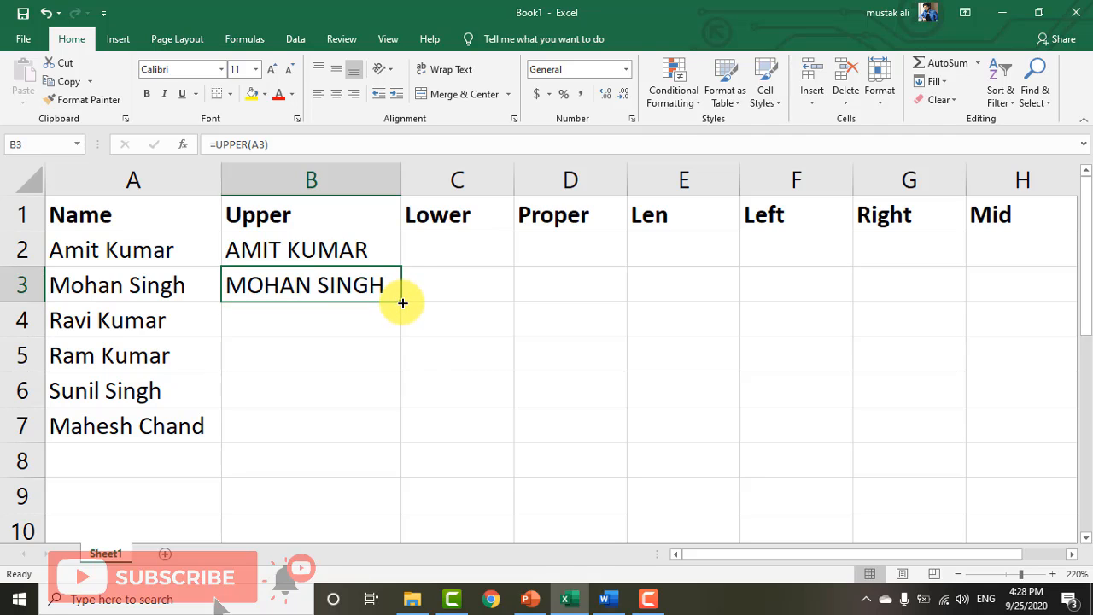
{"action": "left_click_drag", "start_coordinate": [402, 302], "coordinate": [398, 434]}
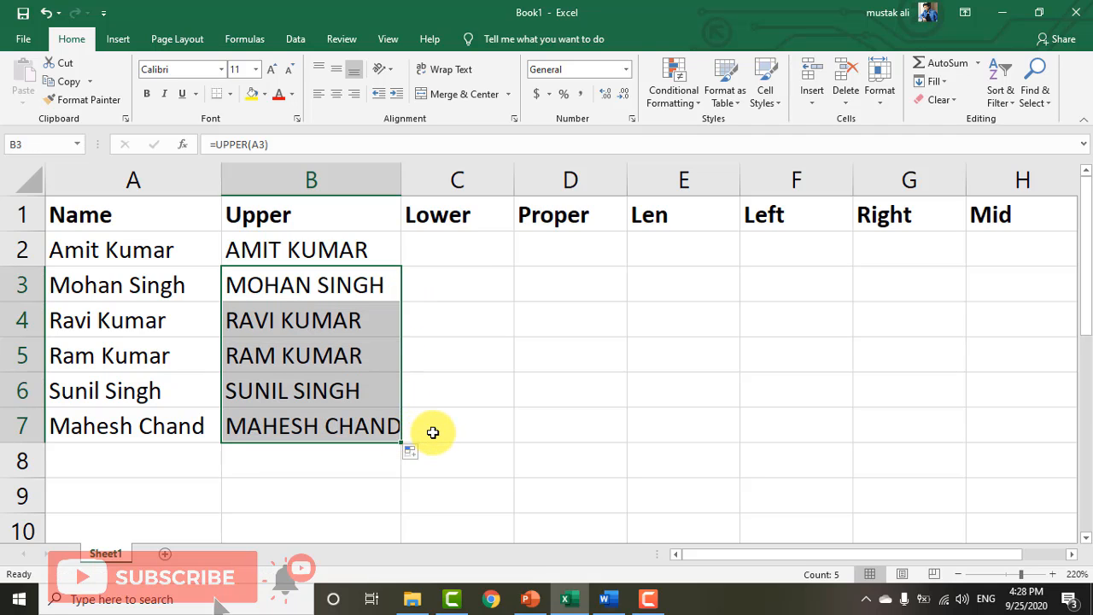
{"action": "double_click", "coordinate": [401, 180]}
Step: Widen column C and enter =LOWER(A2) in C2 to convert the first name to lowercase
{"action": "left_click", "coordinate": [456, 259]}
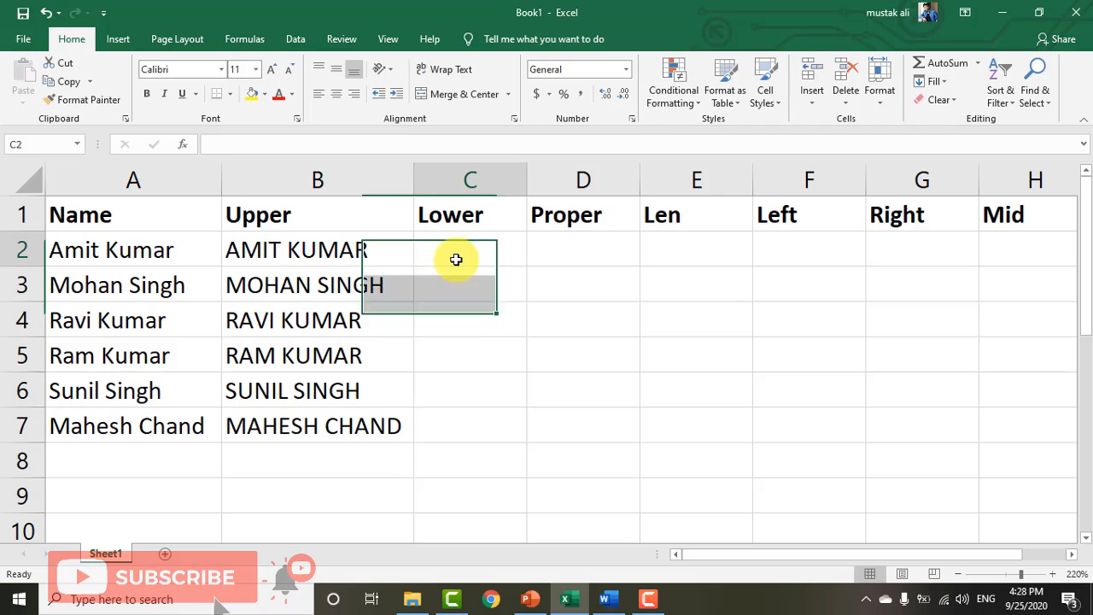
{"action": "left_click_drag", "start_coordinate": [525, 182], "coordinate": [568, 192]}
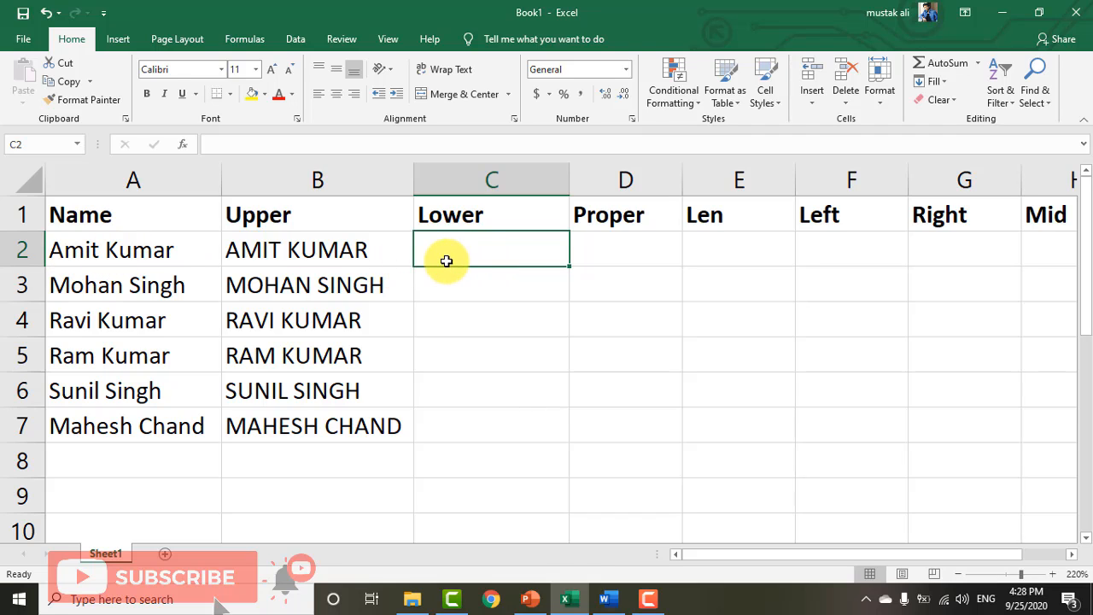
{"action": "type", "text": "=lower("}
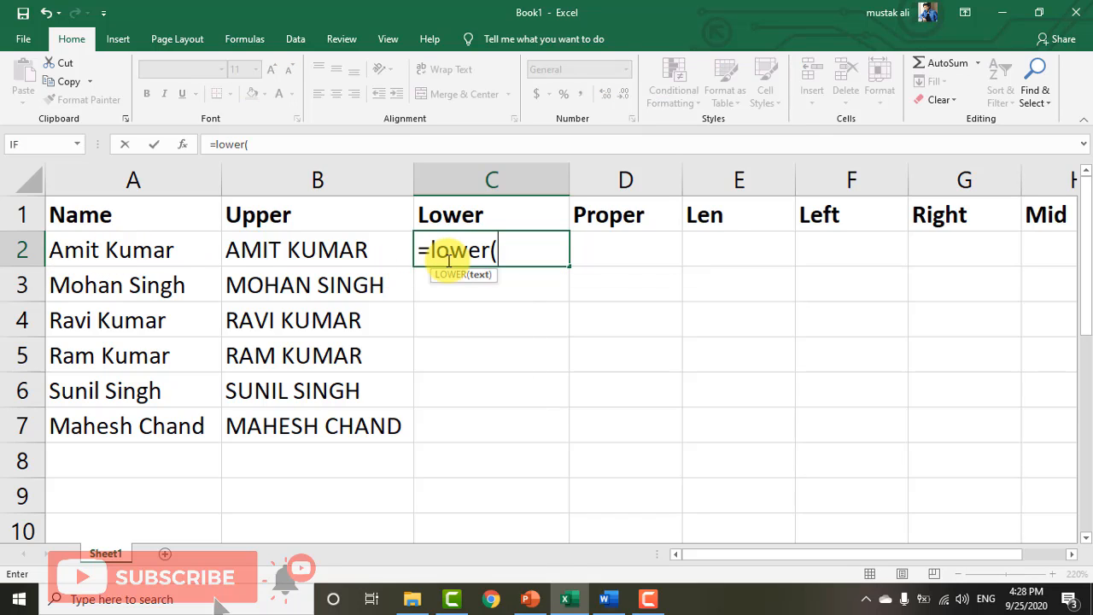
{"action": "left_click", "coordinate": [154, 246]}
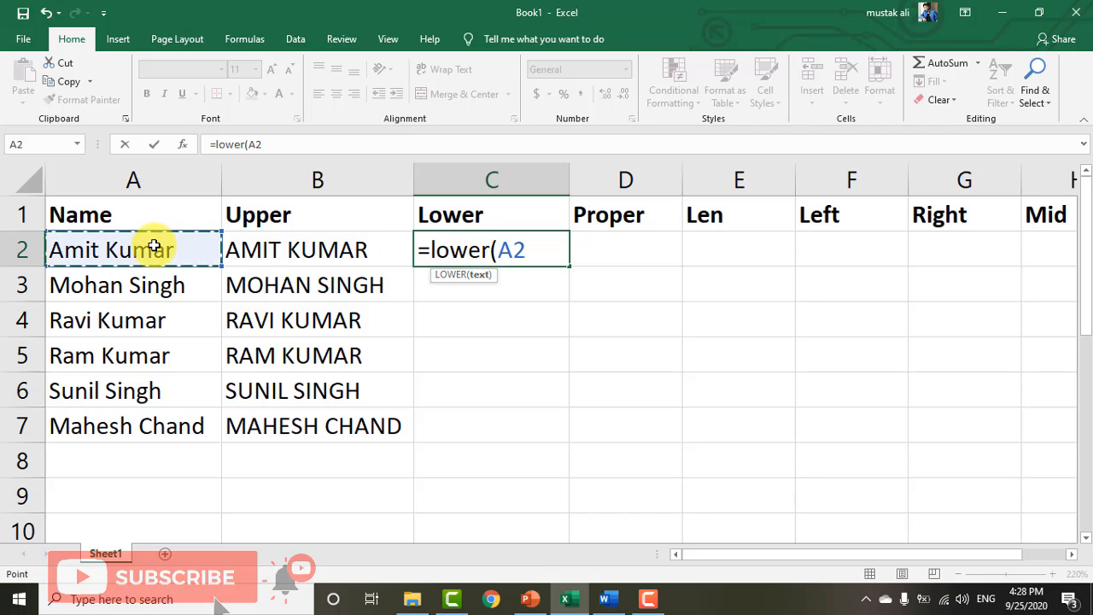
{"action": "type", "text": ")"}
{"action": "key", "text": "Return"}
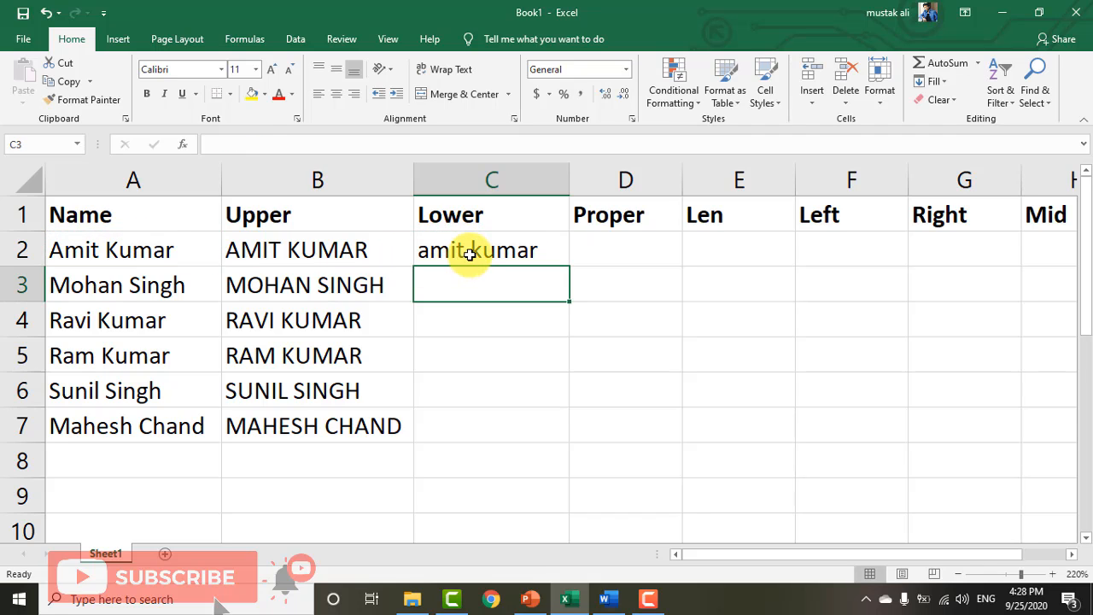
Step: Enter =LOWER(A3) in C3 and fill the formula down to C7
{"action": "type", "text": "=lo"}
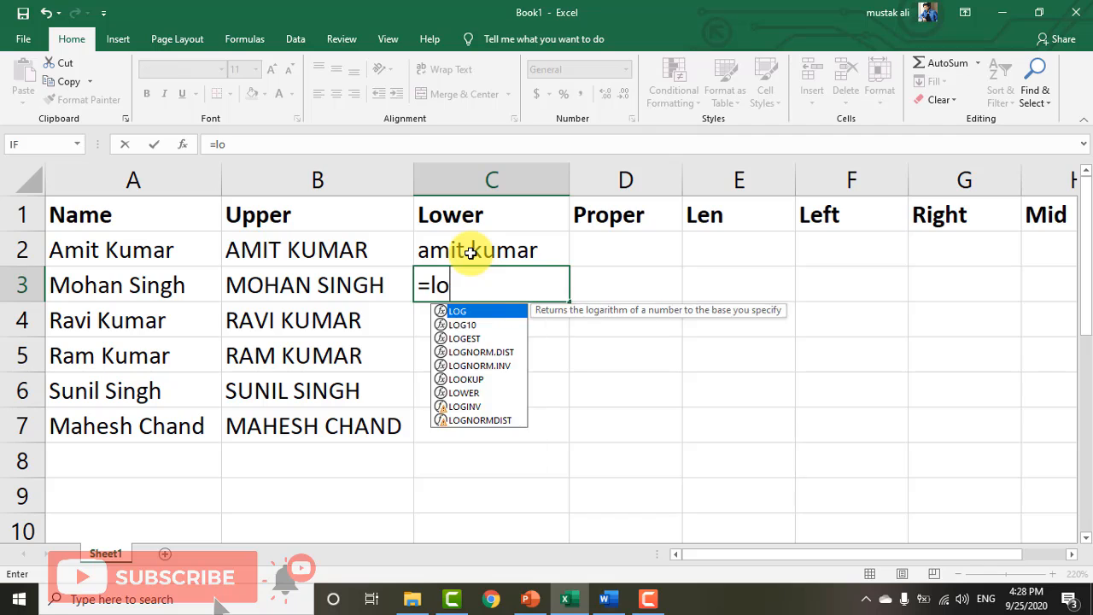
{"action": "type", "text": "wer("}
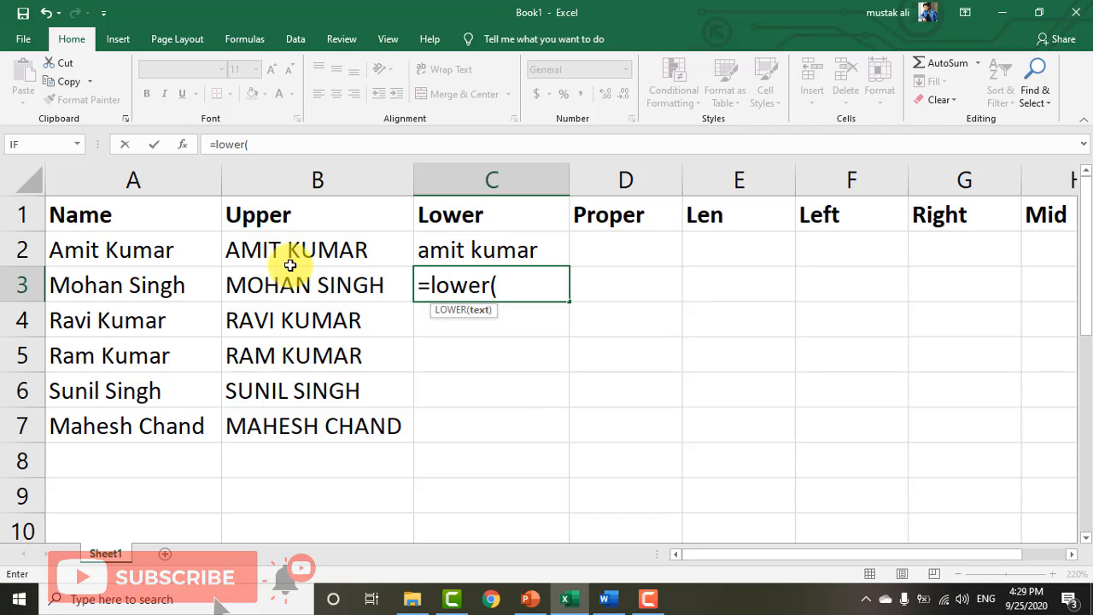
{"action": "left_click", "coordinate": [203, 287]}
{"action": "key", "text": "Return"}
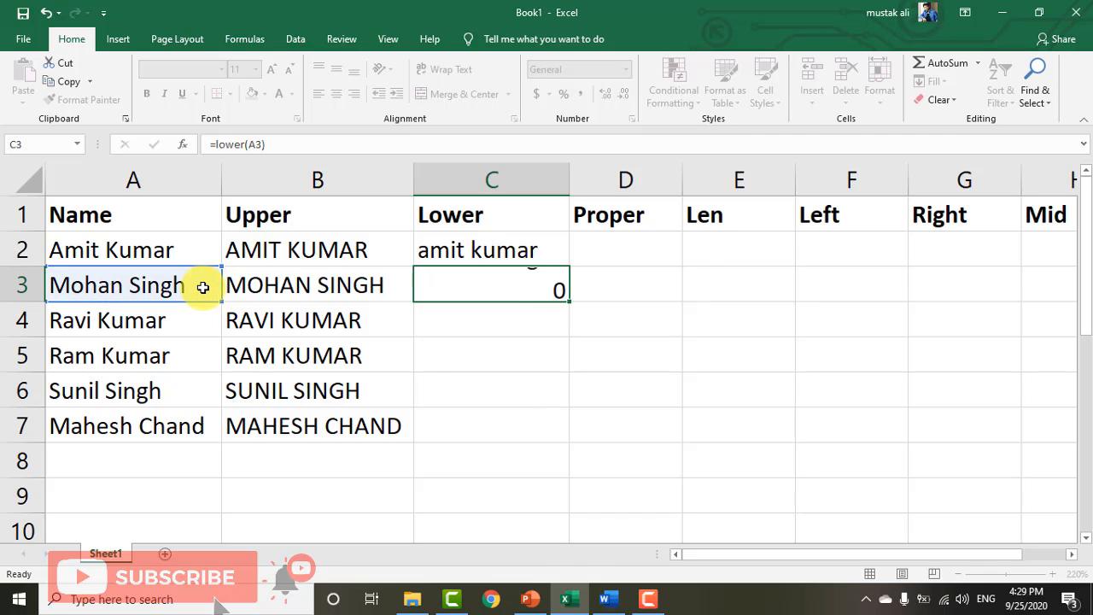
{"action": "left_click", "coordinate": [514, 286]}
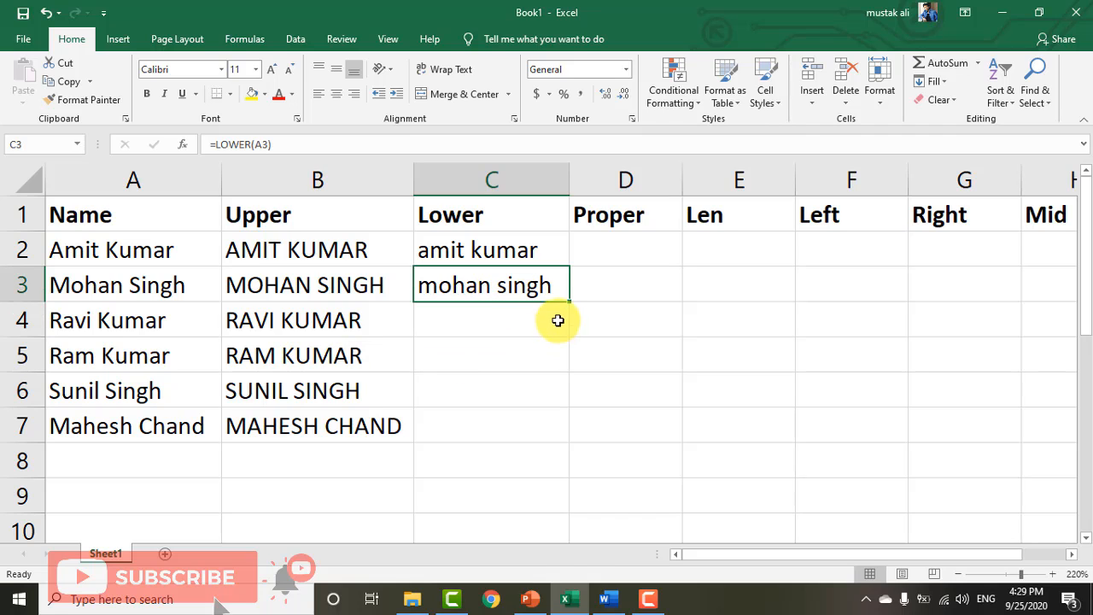
{"action": "double_click", "coordinate": [572, 305]}
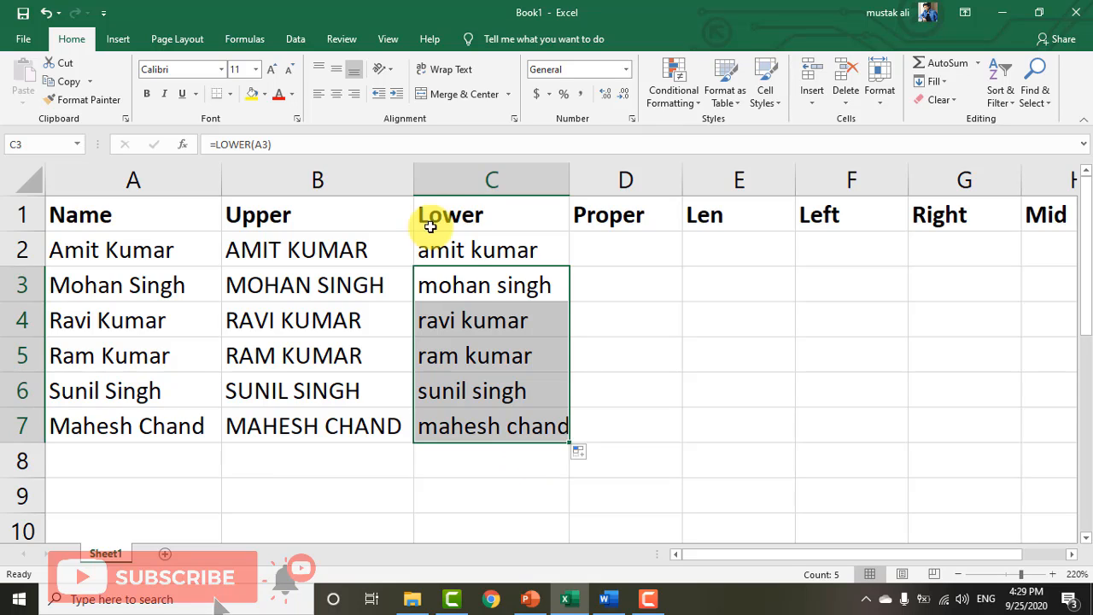
Step: Narrow columns B and A slightly and widen column D under the Proper heading
{"action": "left_click_drag", "start_coordinate": [419, 188], "coordinate": [408, 188]}
{"action": "left_click", "coordinate": [595, 364]}
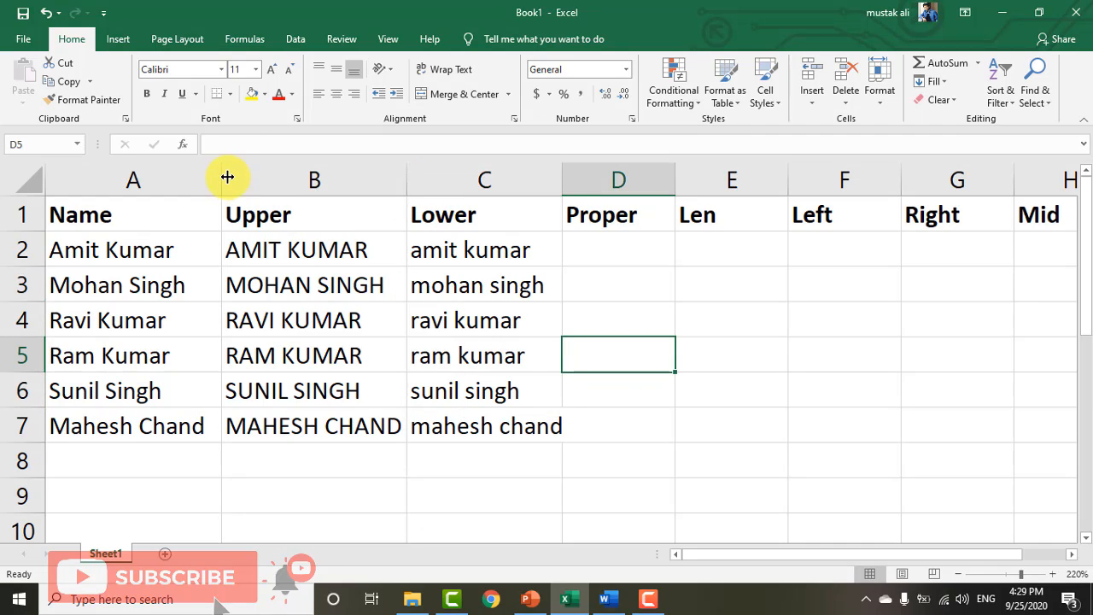
{"action": "left_click_drag", "start_coordinate": [225, 176], "coordinate": [224, 176]}
{"action": "left_click", "coordinate": [600, 249]}
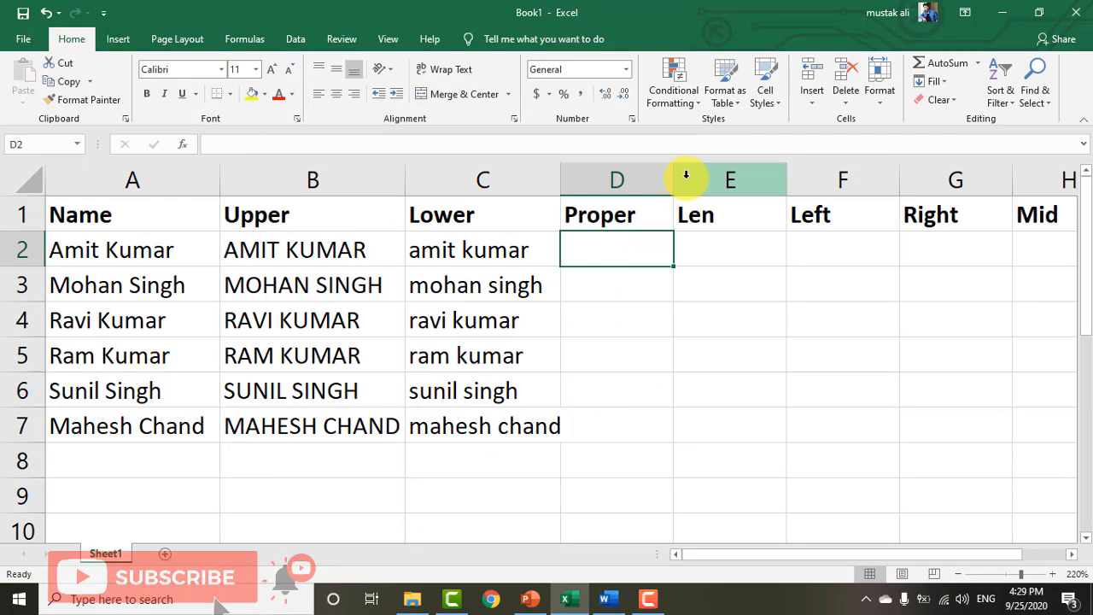
{"action": "left_click_drag", "start_coordinate": [675, 183], "coordinate": [730, 185]}
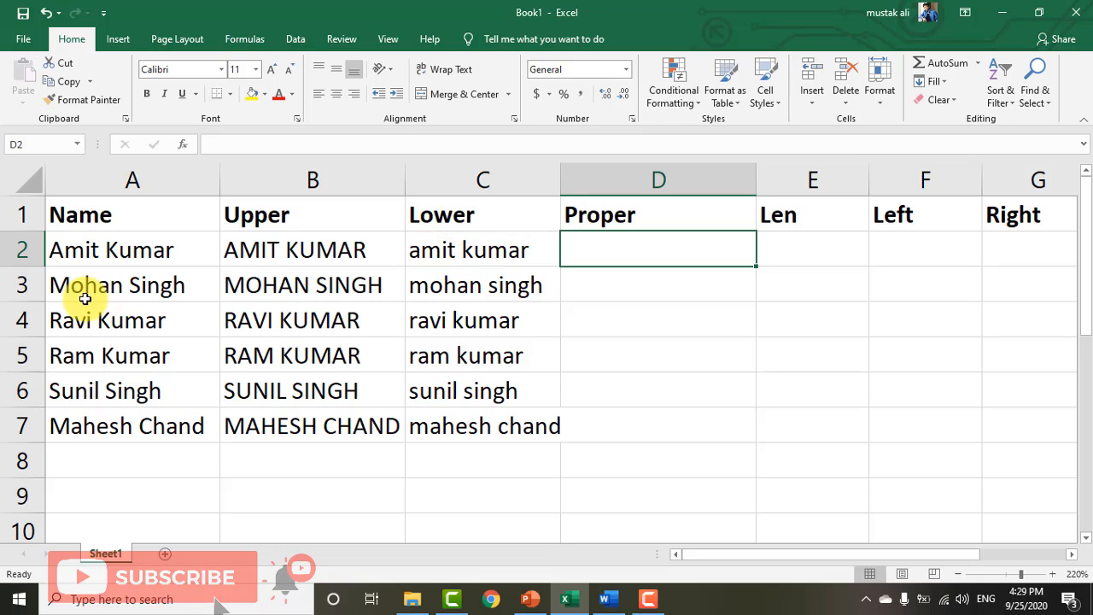
Step: Re-enter the first person's full name in A2 with the surname in lowercase
{"action": "left_click", "coordinate": [110, 248]}
{"action": "type", "text": "Amit"}
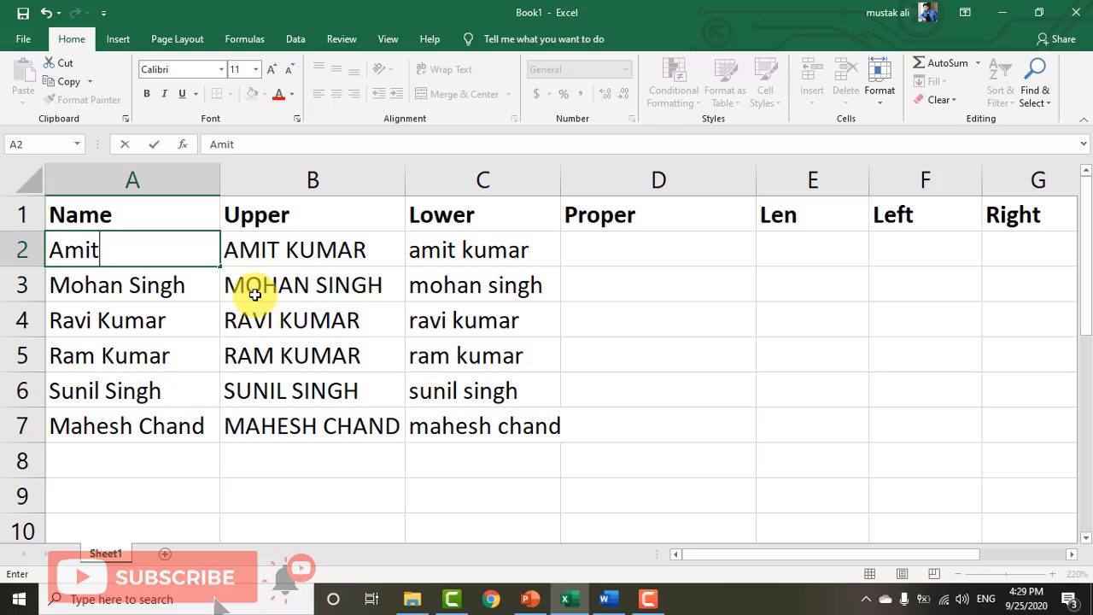
{"action": "type", "text": " kumar"}
{"action": "key", "text": "Return"}
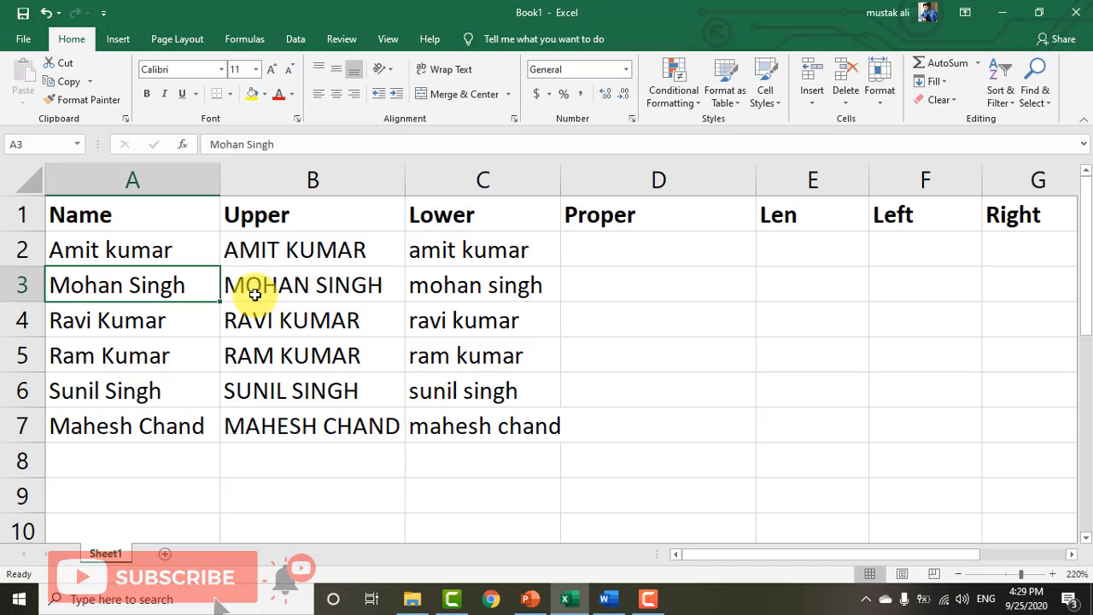
{"action": "key", "text": "Up"}
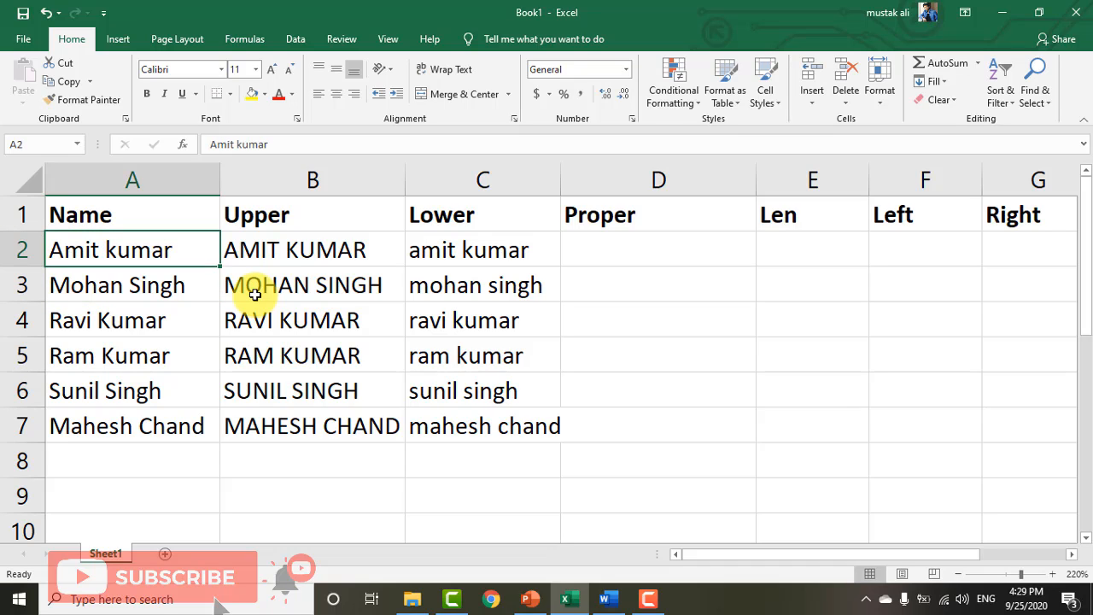
Step: Re-enter the second person's full name in A3 with the surname in lowercase
{"action": "key", "text": "Down"}
{"action": "type", "text": "Moha"}
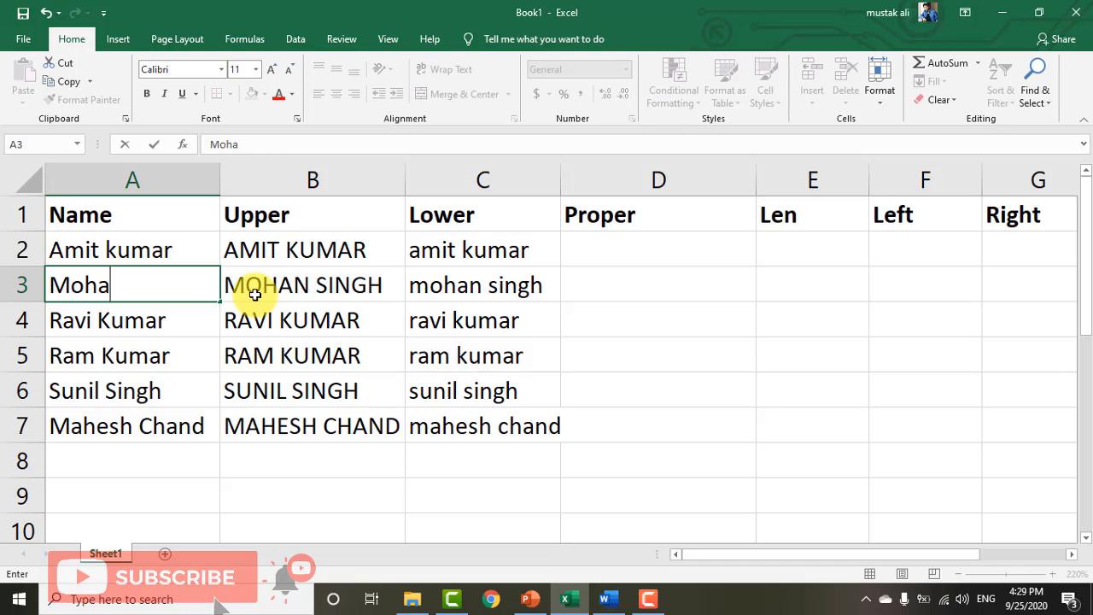
{"action": "type", "text": "n singh"}
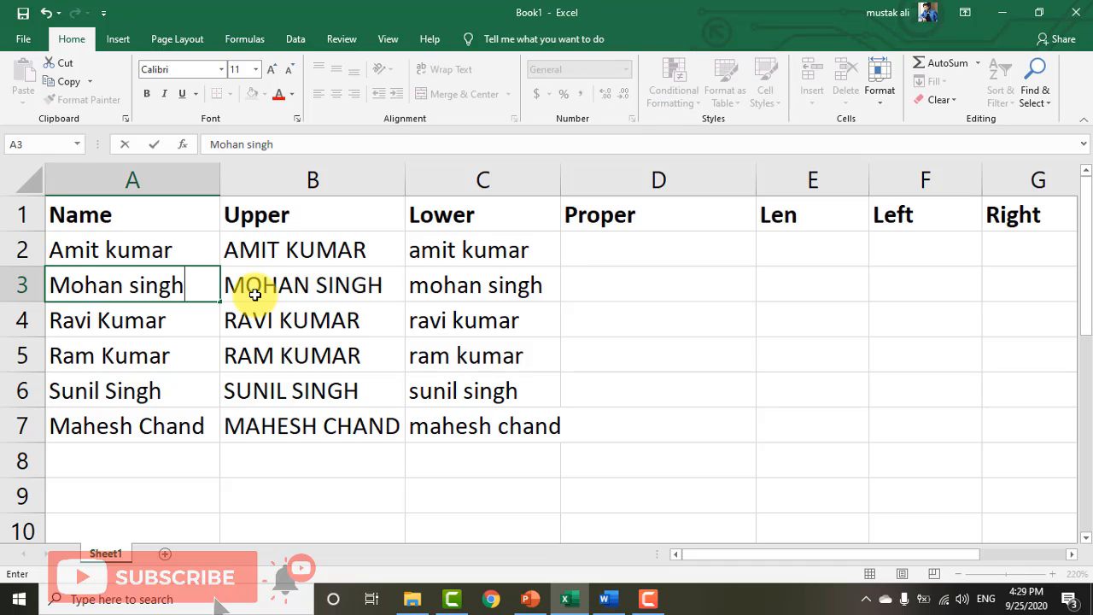
{"action": "key", "text": "Return"}
Step: Re-enter the full names in A4 and A5 with their surnames in lowercase
{"action": "type", "text": "Ravi"}
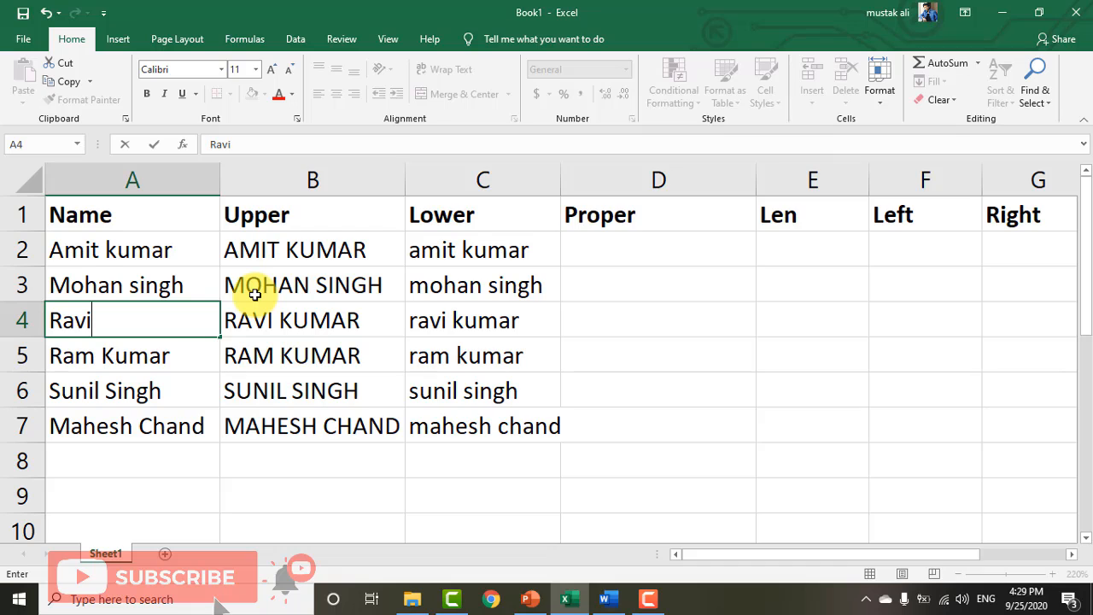
{"action": "type", "text": " kumar"}
{"action": "key", "text": "Return"}
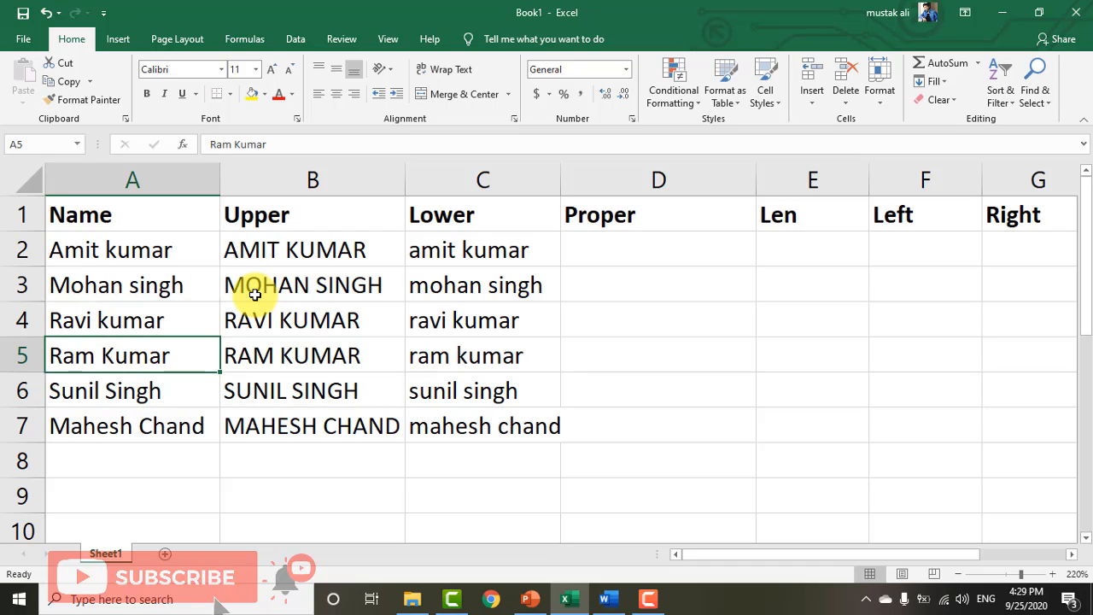
{"action": "type", "text": "Ram kumar"}
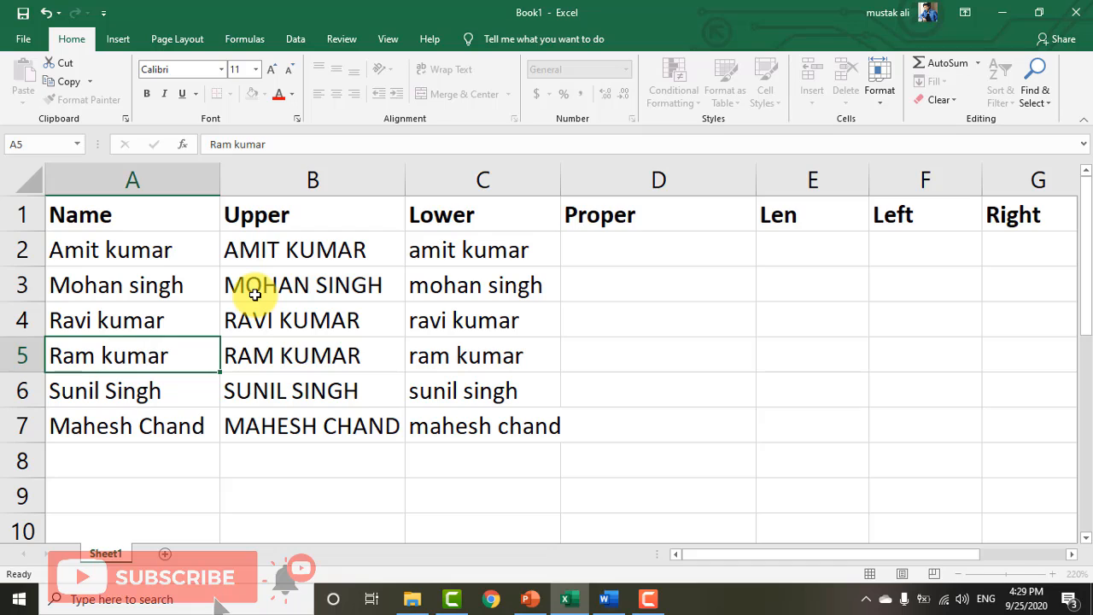
{"action": "key", "text": "Return"}
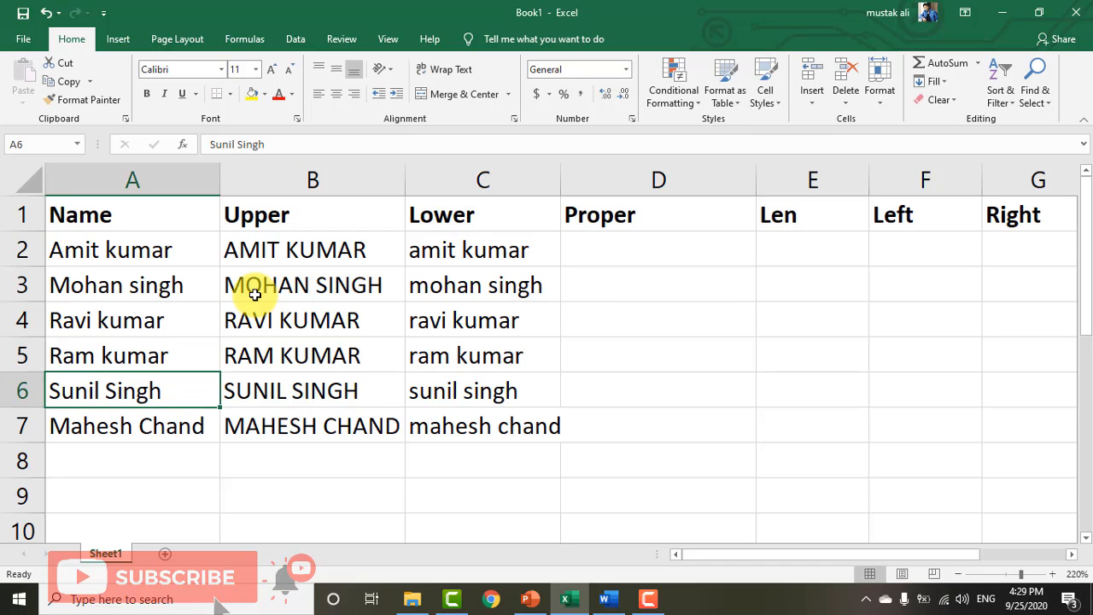
Step: Replace the full names in A6 and A7 with two different ones, each with a capitalized first name and lowercase surname
{"action": "type", "text": "Ronak "}
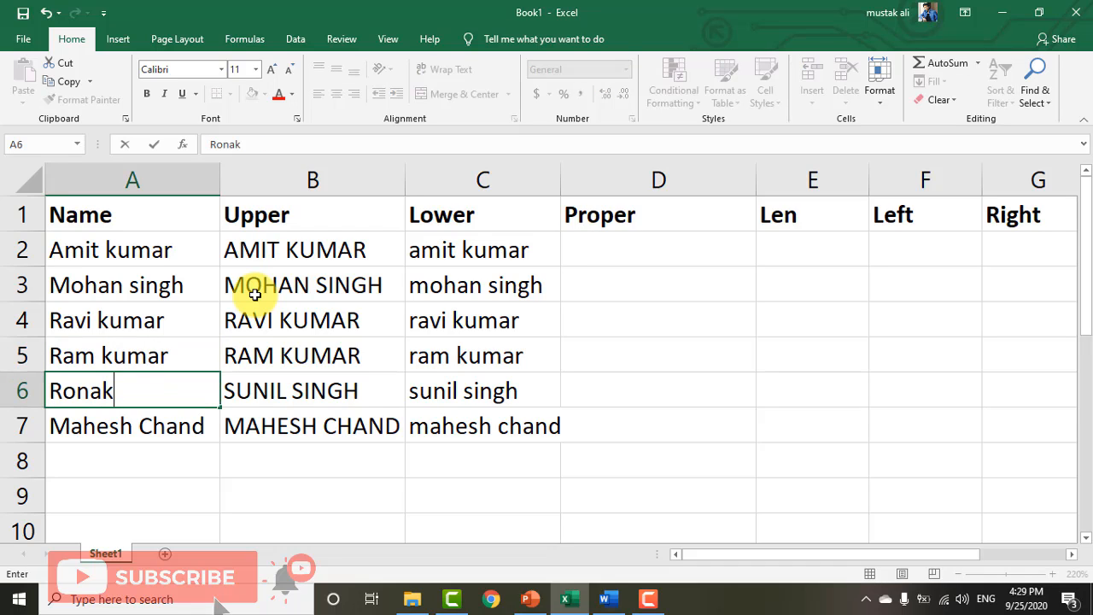
{"action": "type", "text": "yadav"}
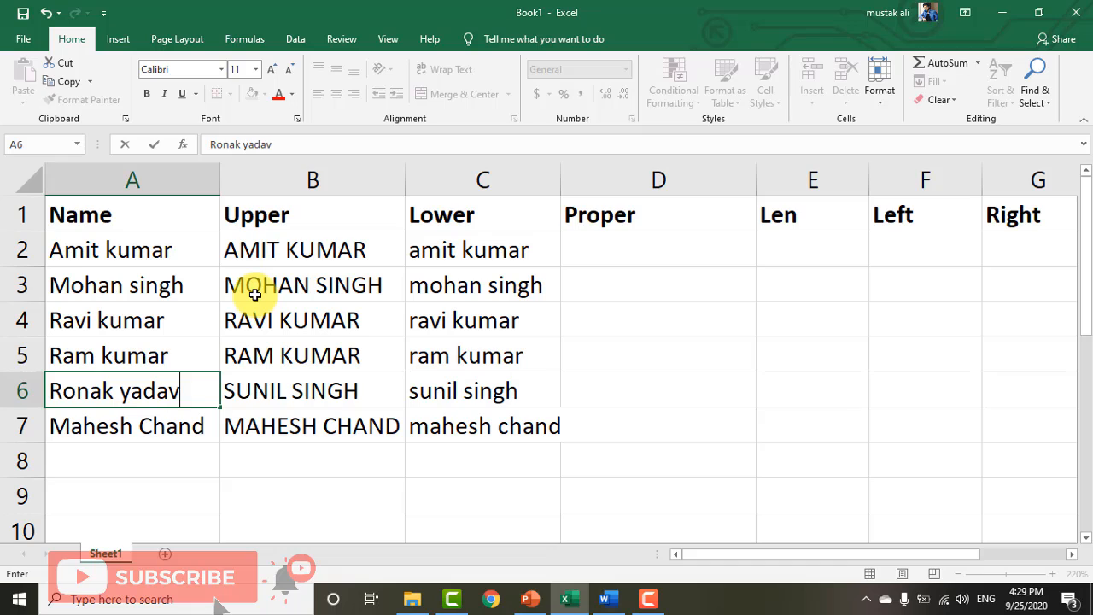
{"action": "key", "text": "Return"}
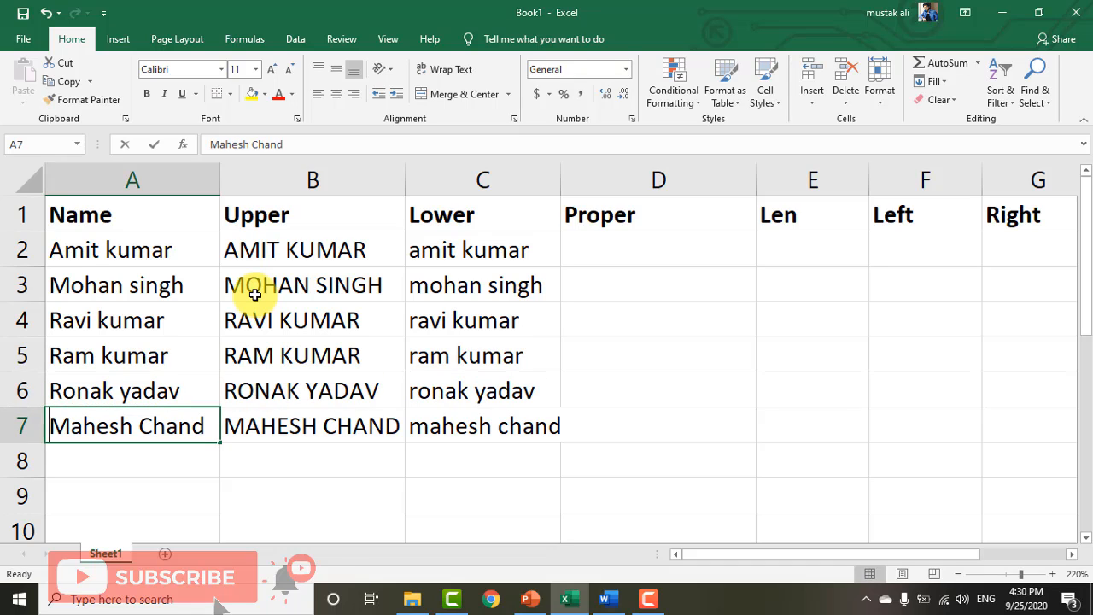
{"action": "type", "text": "ari"}
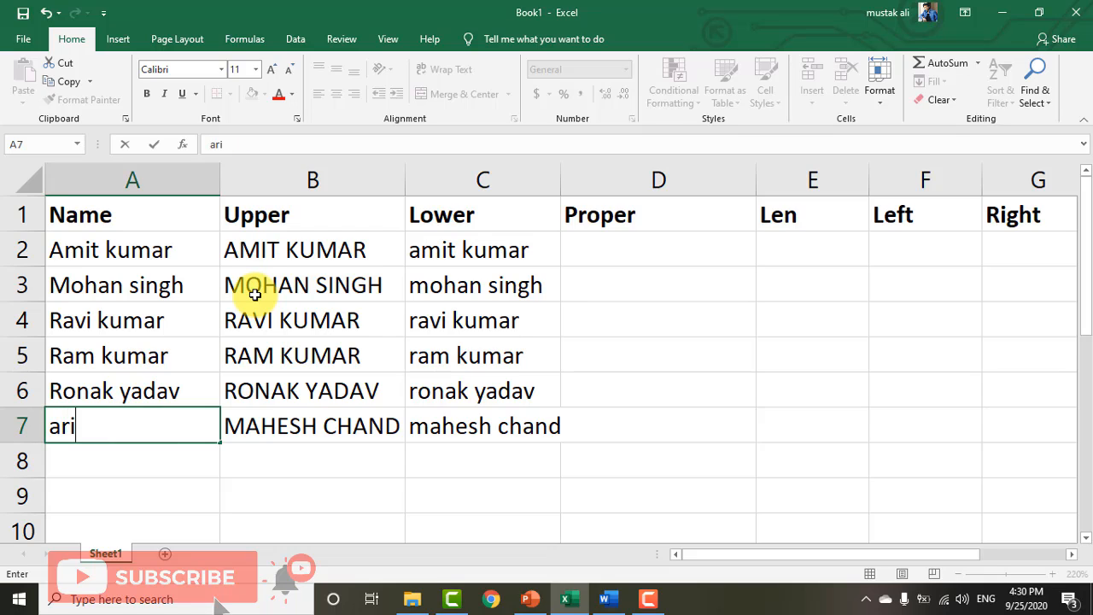
{"action": "key", "text": "BackSpace"}
{"action": "key", "text": "BackSpace"}
{"action": "type", "text": "Arif khan"}
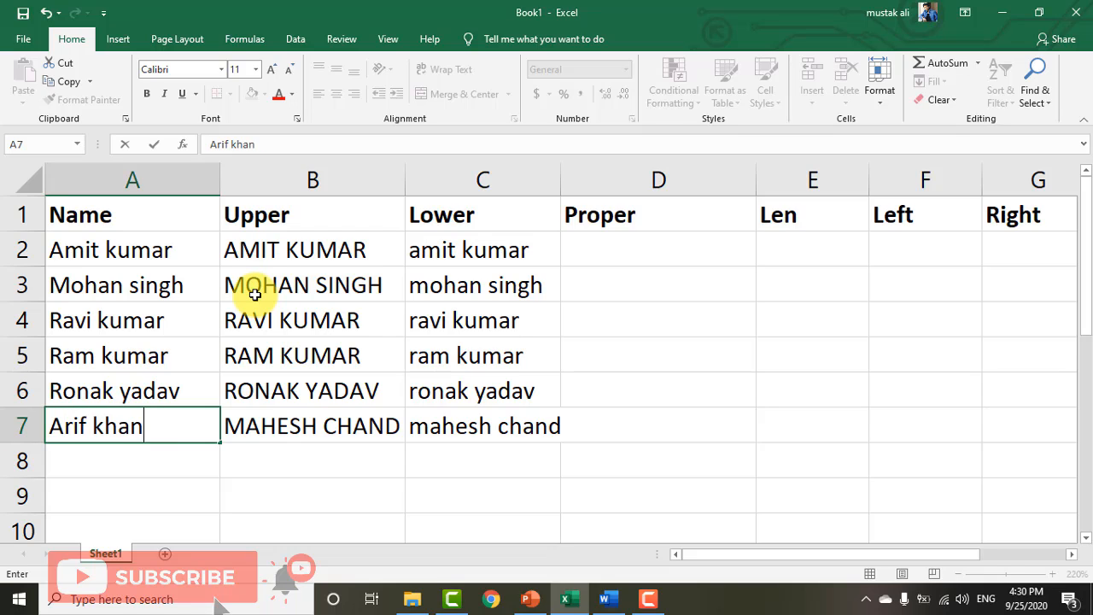
{"action": "key", "text": "Return"}
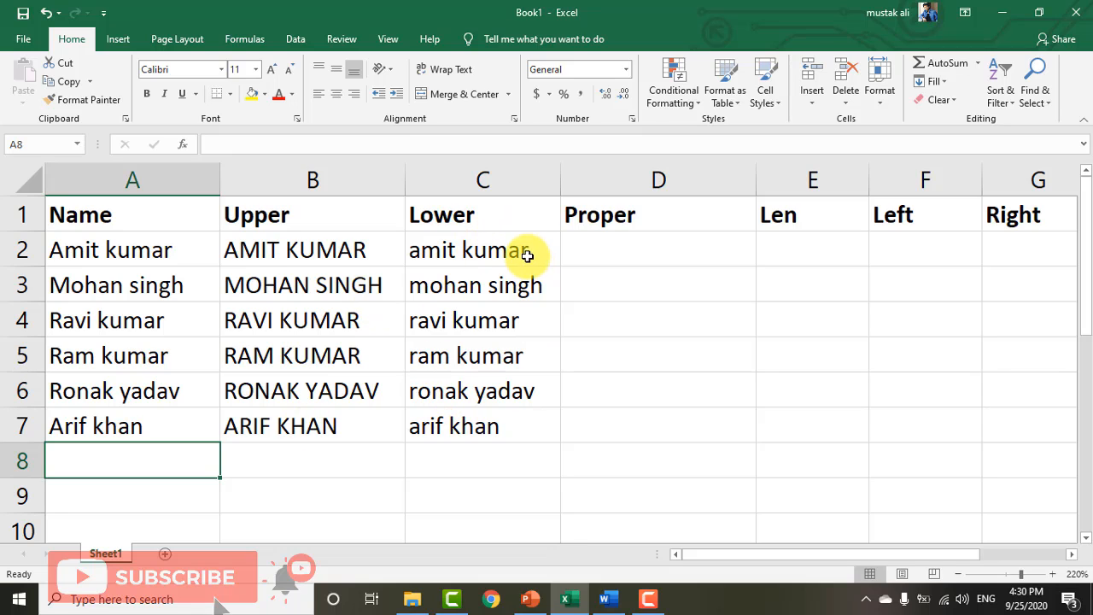
Step: Enter the formula =proper(A2) in cell D2 under the Proper heading
{"action": "left_click", "coordinate": [595, 246]}
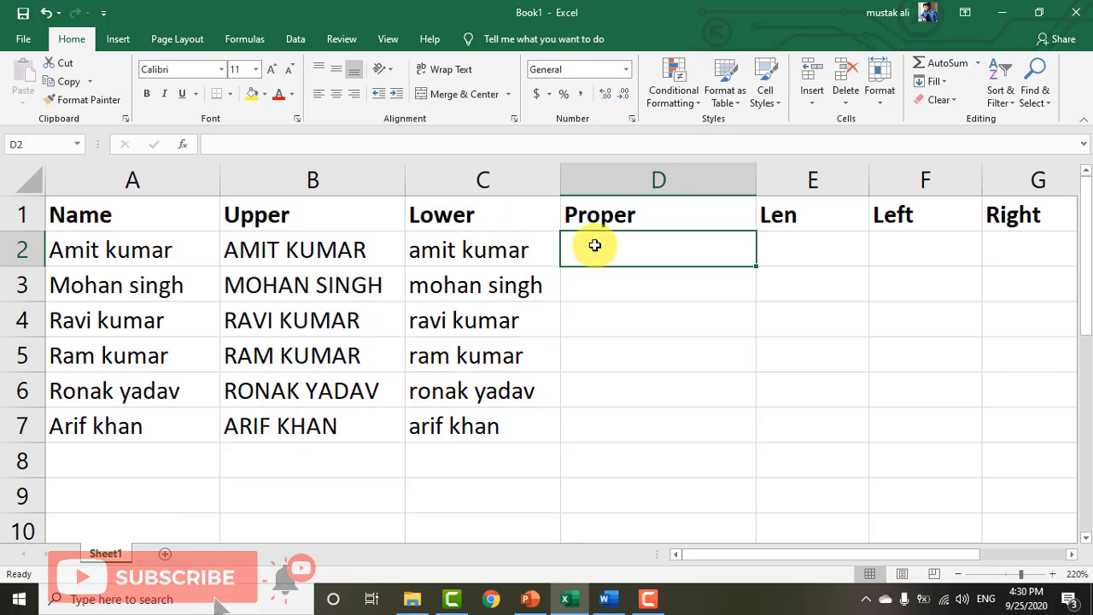
{"action": "type", "text": "p"}
{"action": "key", "text": "BackSpace"}
{"action": "type", "text": "=pr"}
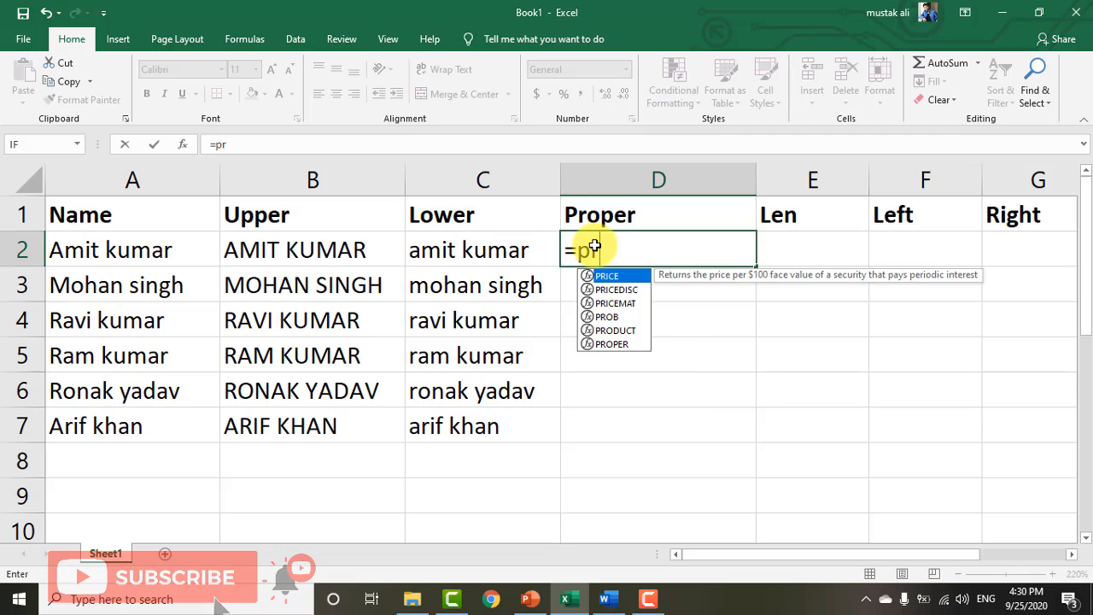
{"action": "type", "text": "oper("}
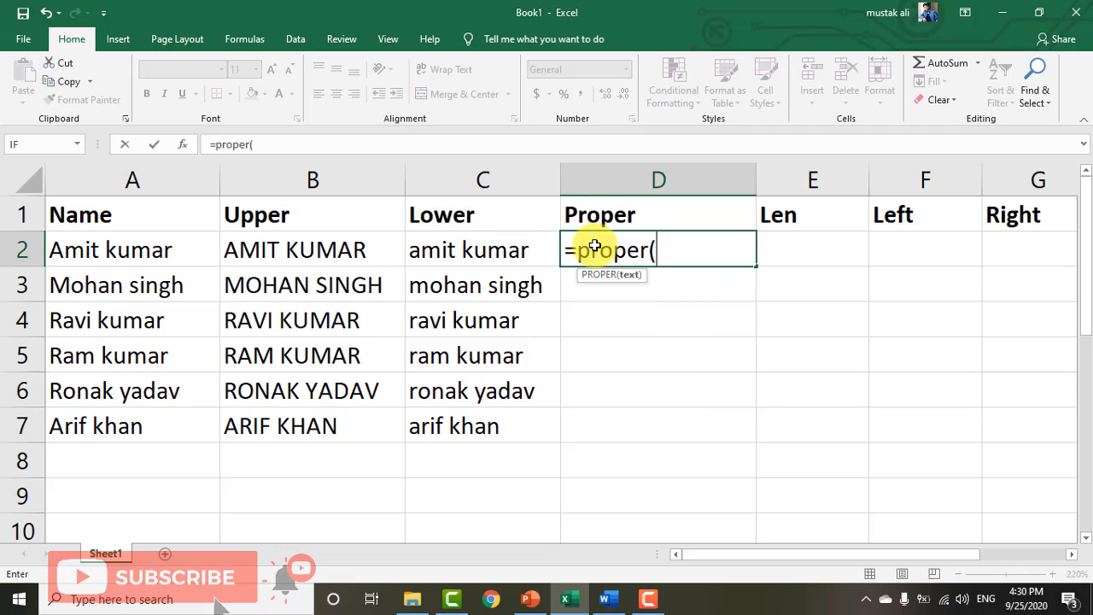
{"action": "left_click", "coordinate": [168, 251]}
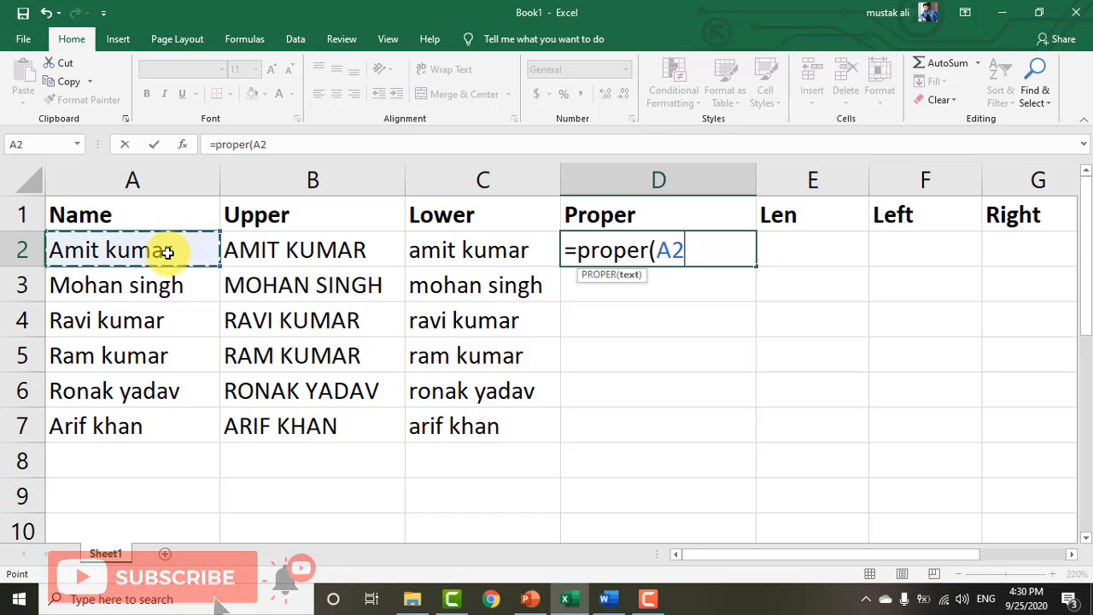
{"action": "type", "text": ")"}
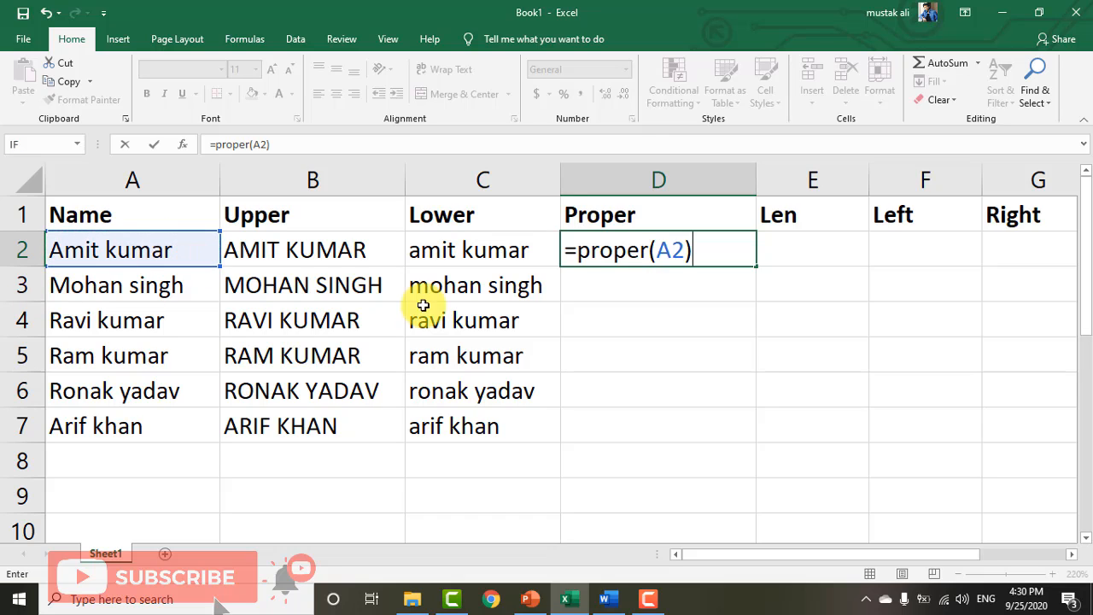
{"action": "key", "text": "Return"}
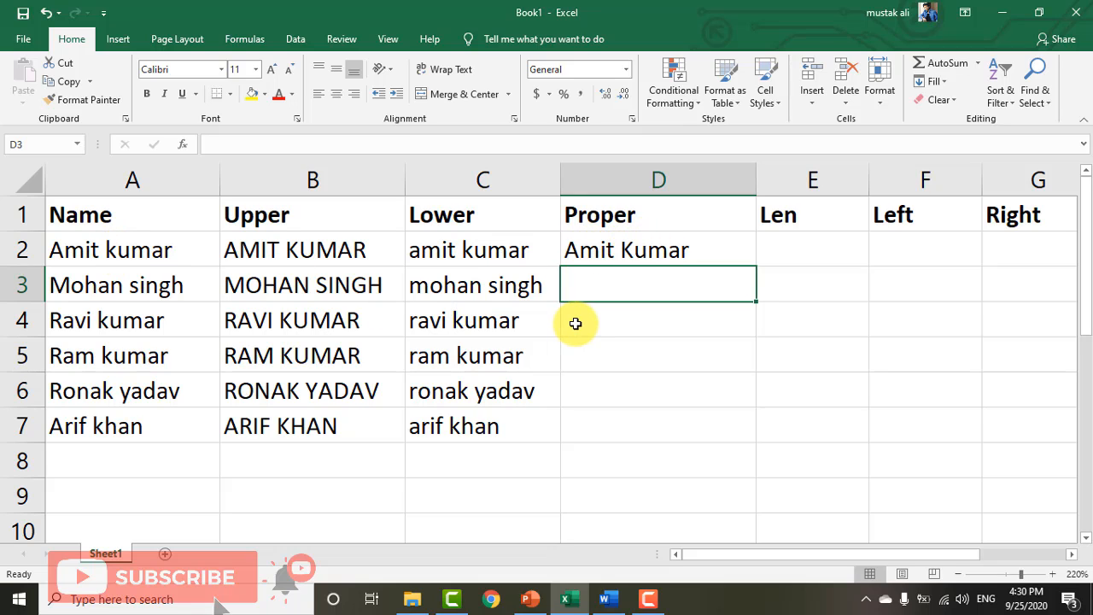
Step: Enter =proper(A3) in D3 and fill the formula down through D7
{"action": "type", "text": "=proper"}
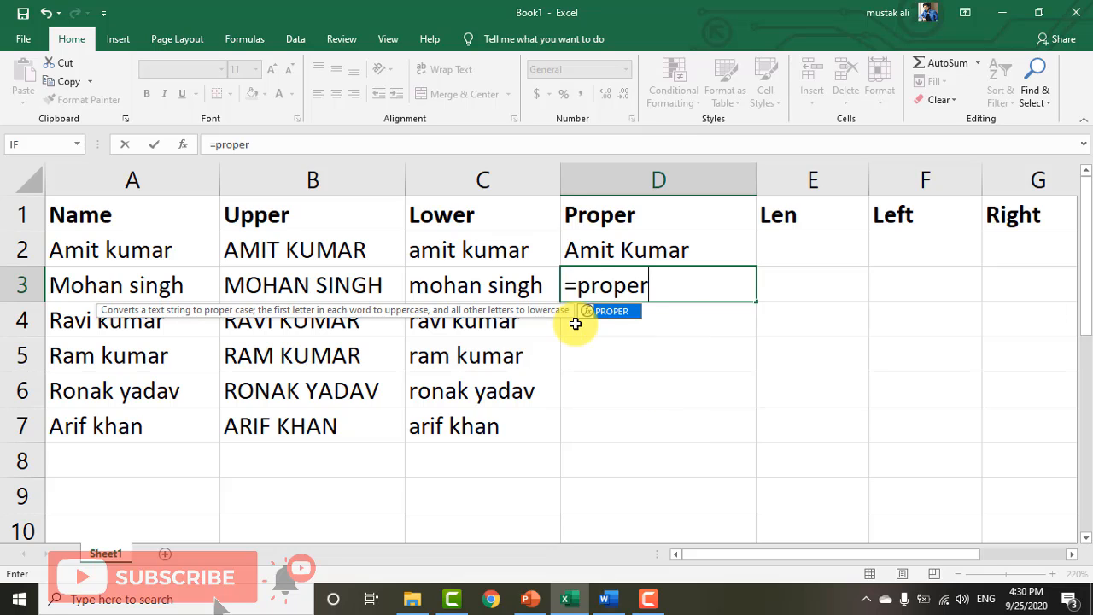
{"action": "type", "text": "("}
{"action": "left_click", "coordinate": [80, 281]}
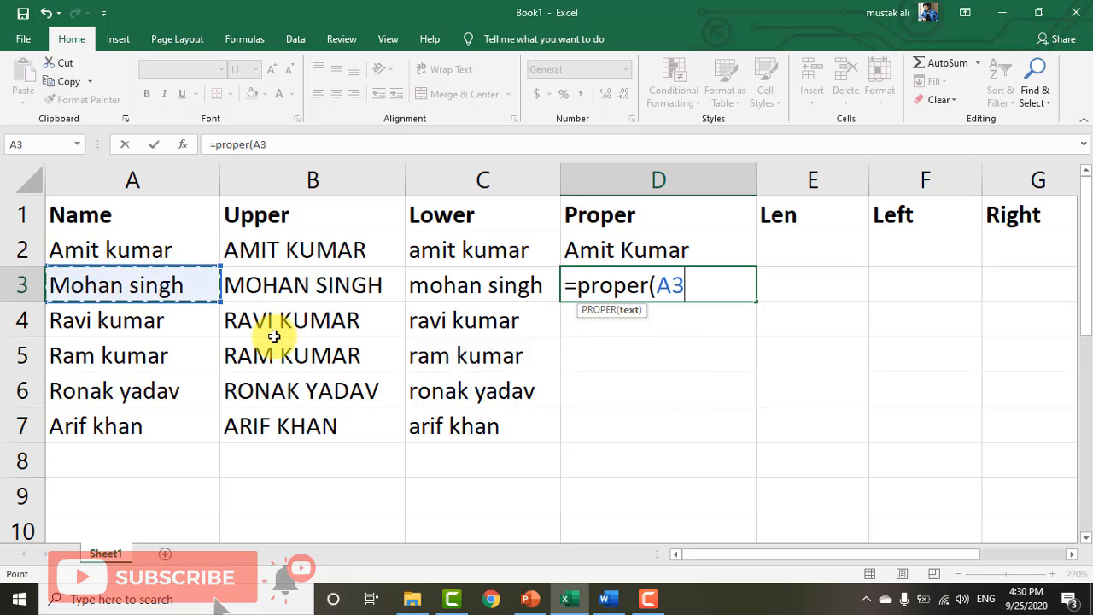
{"action": "type", "text": ")"}
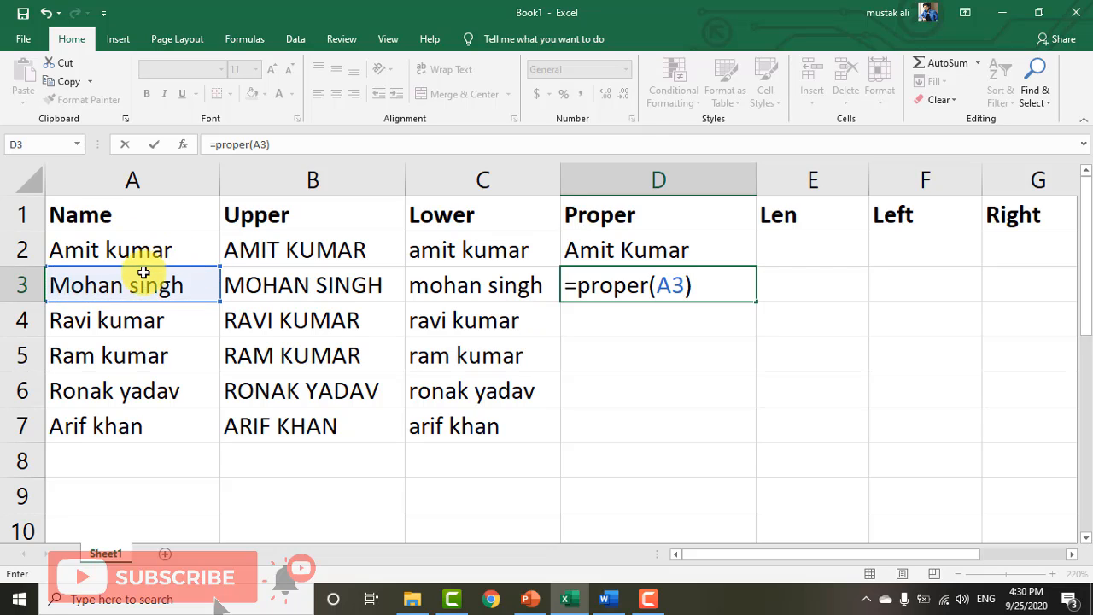
{"action": "key", "text": "Return"}
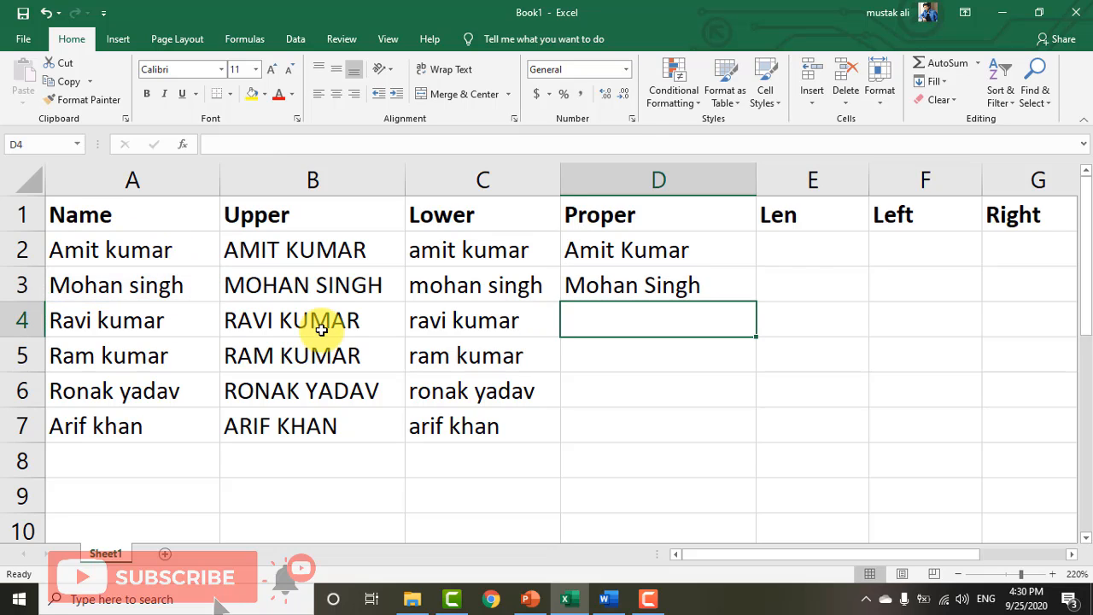
{"action": "left_click", "coordinate": [674, 282]}
{"action": "double_click", "coordinate": [756, 301]}
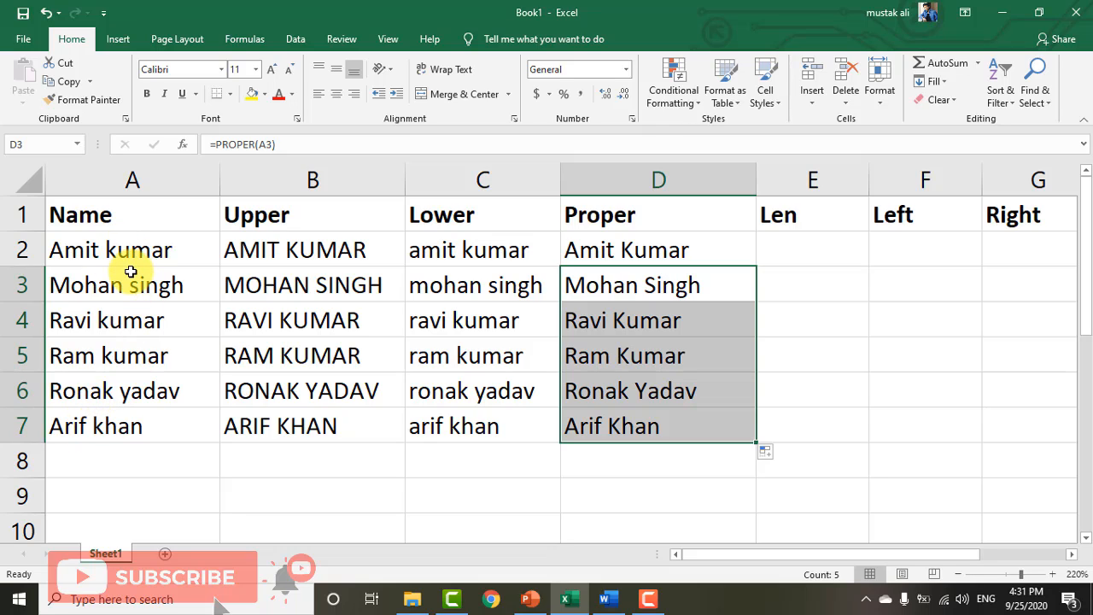
Step: Clear the contents of D2:D7 in the Proper column
{"action": "left_click_drag", "start_coordinate": [649, 249], "coordinate": [643, 432]}
{"action": "key", "text": "Delete"}
Step: Enter =proper(A2) in D2 and fill the formula down through D7 for all the names
{"action": "left_click", "coordinate": [643, 252]}
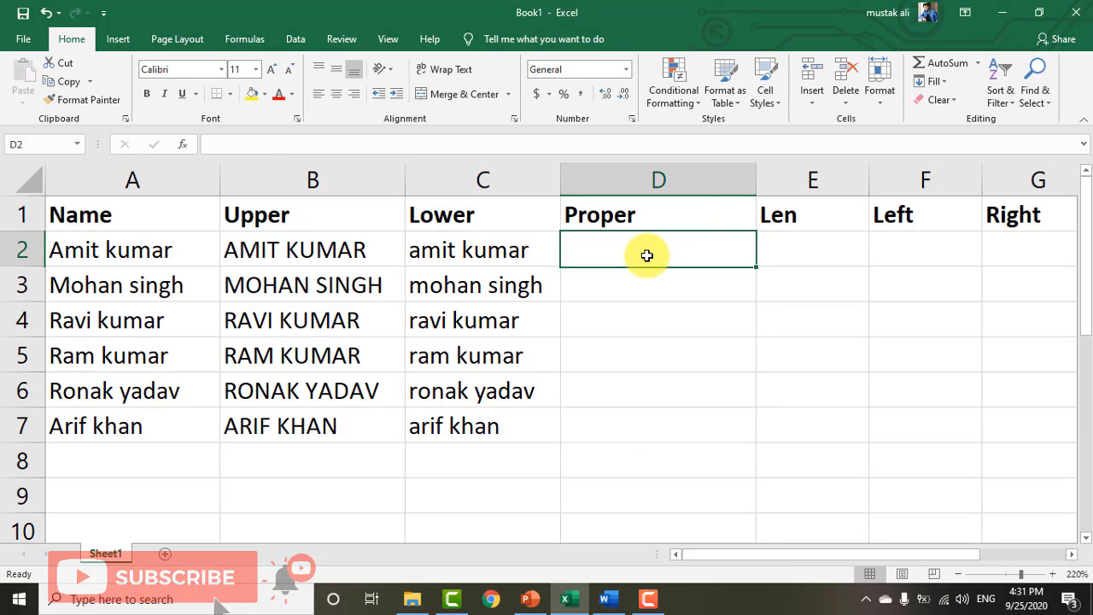
{"action": "type", "text": "=proer"}
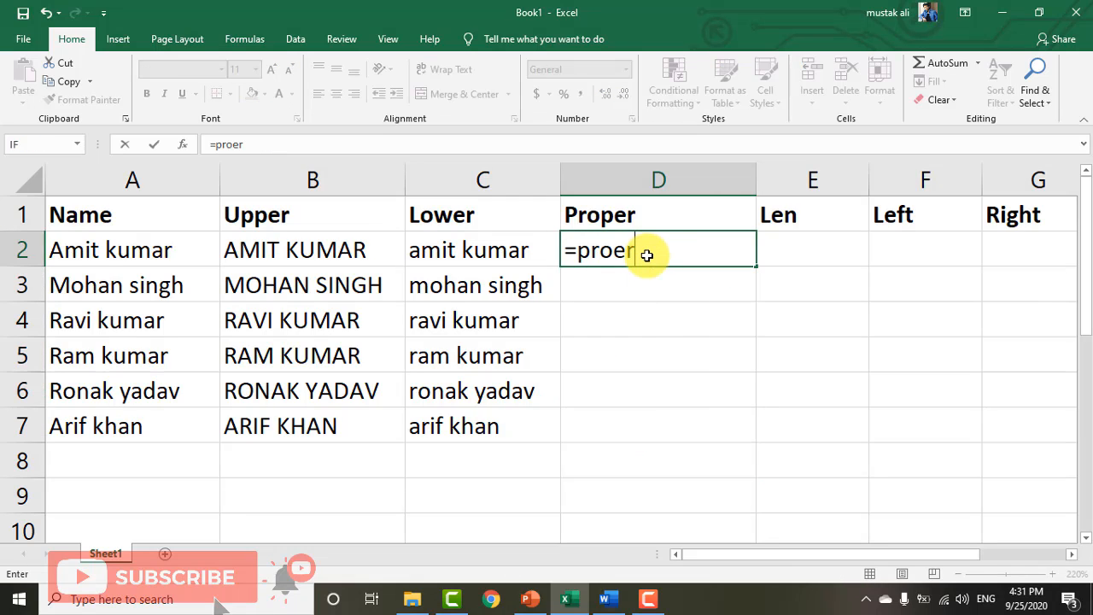
{"action": "key", "text": "BackSpace"}
{"action": "key", "text": "BackSpace"}
{"action": "key", "text": "BackSpace"}
{"action": "type", "text": "oper"}
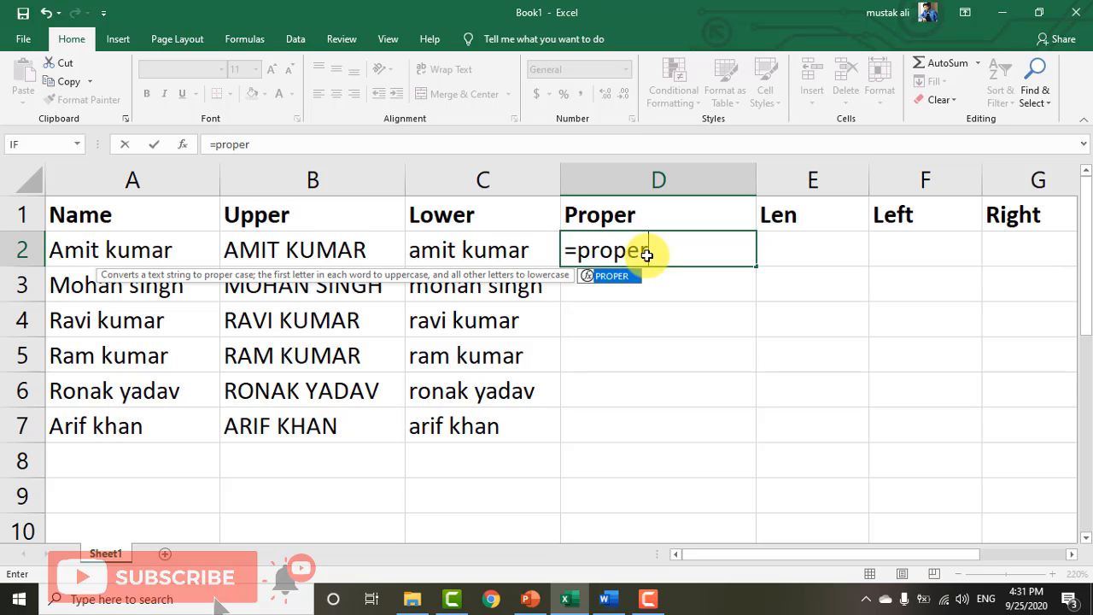
{"action": "type", "text": "("}
{"action": "left_click", "coordinate": [204, 250]}
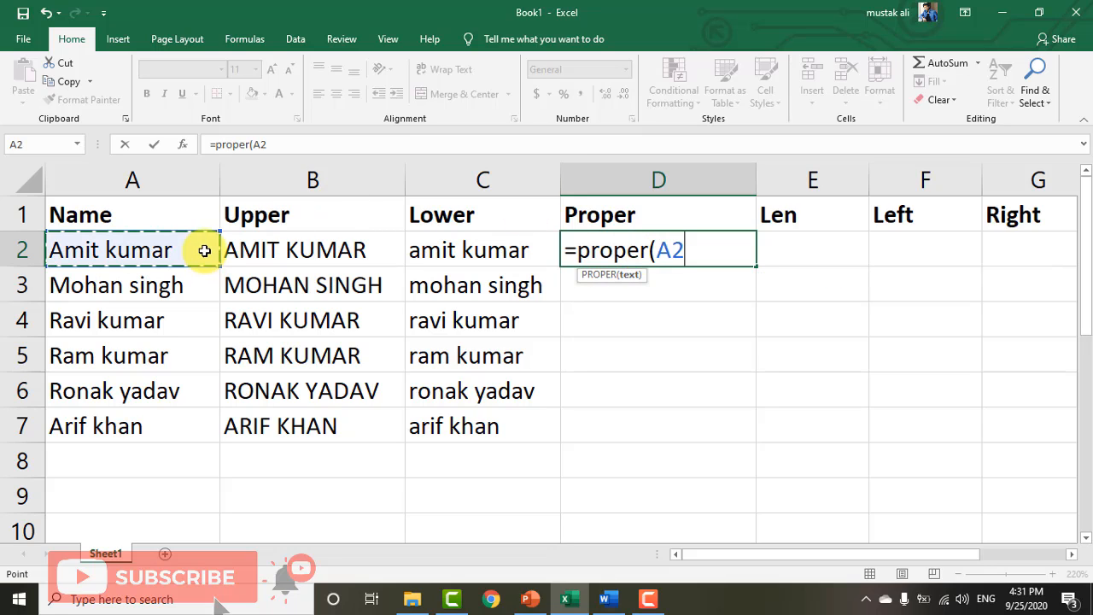
{"action": "type", "text": ")"}
{"action": "key", "text": "Return"}
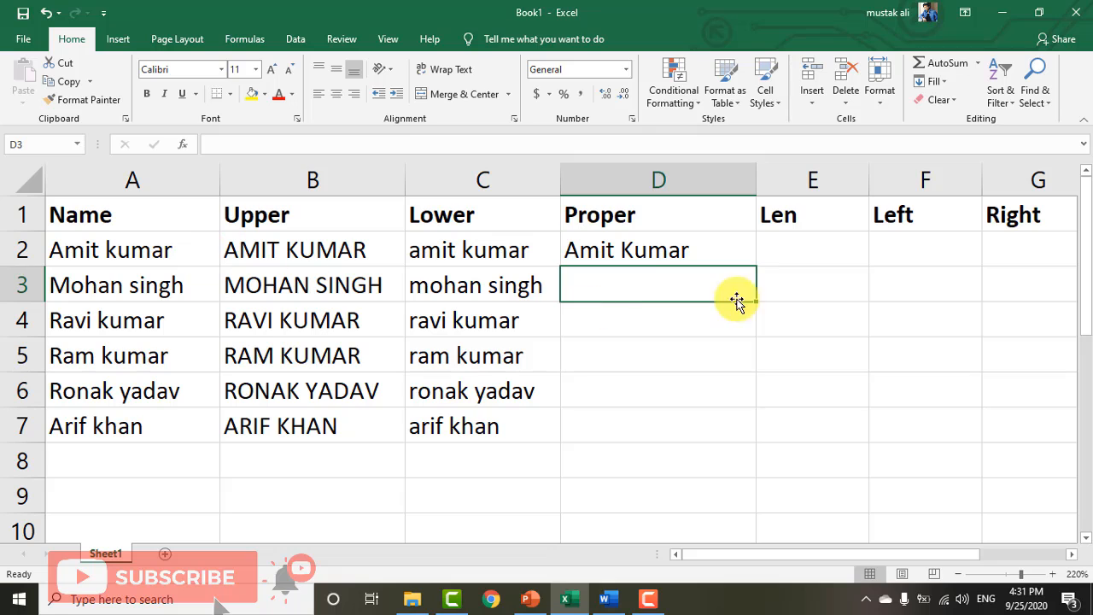
{"action": "left_click", "coordinate": [722, 252]}
{"action": "double_click", "coordinate": [757, 267]}
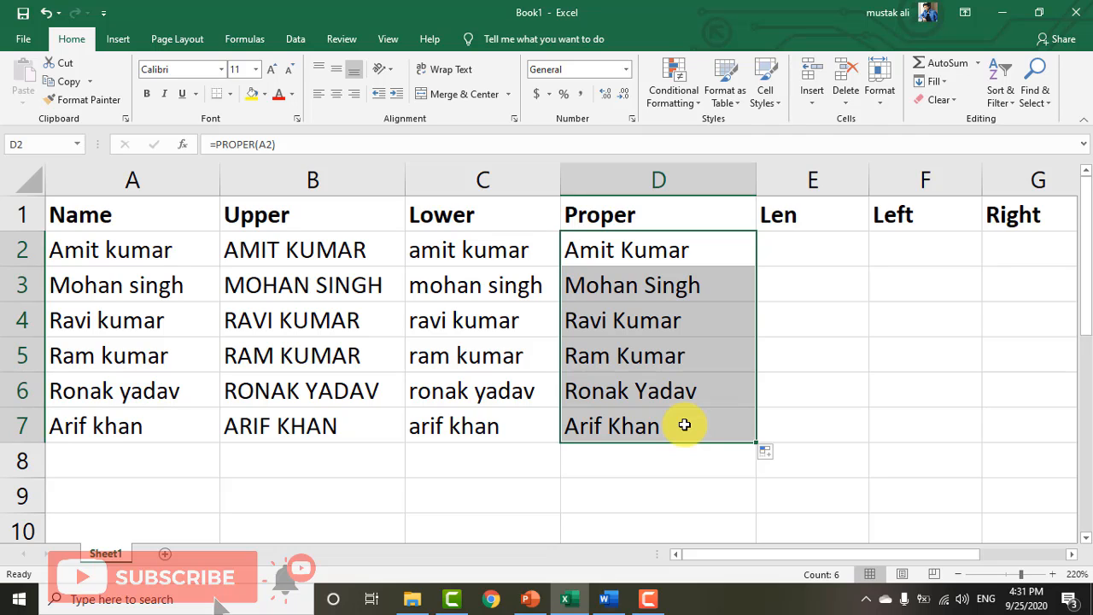
Step: Try hiding the Name column A and undo the hiding
{"action": "right_click", "coordinate": [171, 181]}
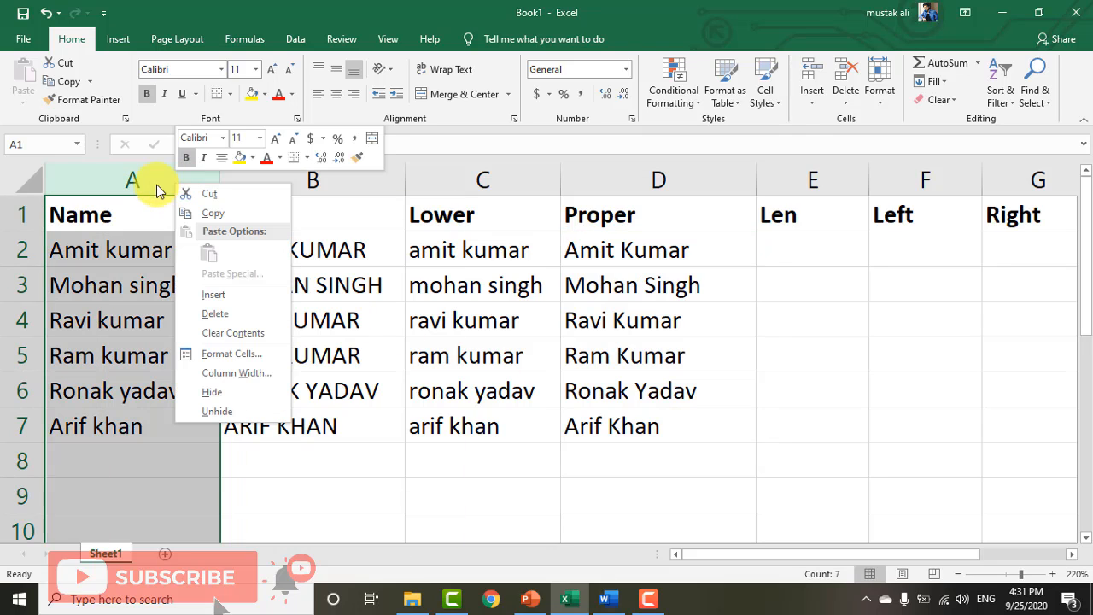
{"action": "left_click", "coordinate": [214, 393]}
{"action": "left_click", "coordinate": [159, 463]}
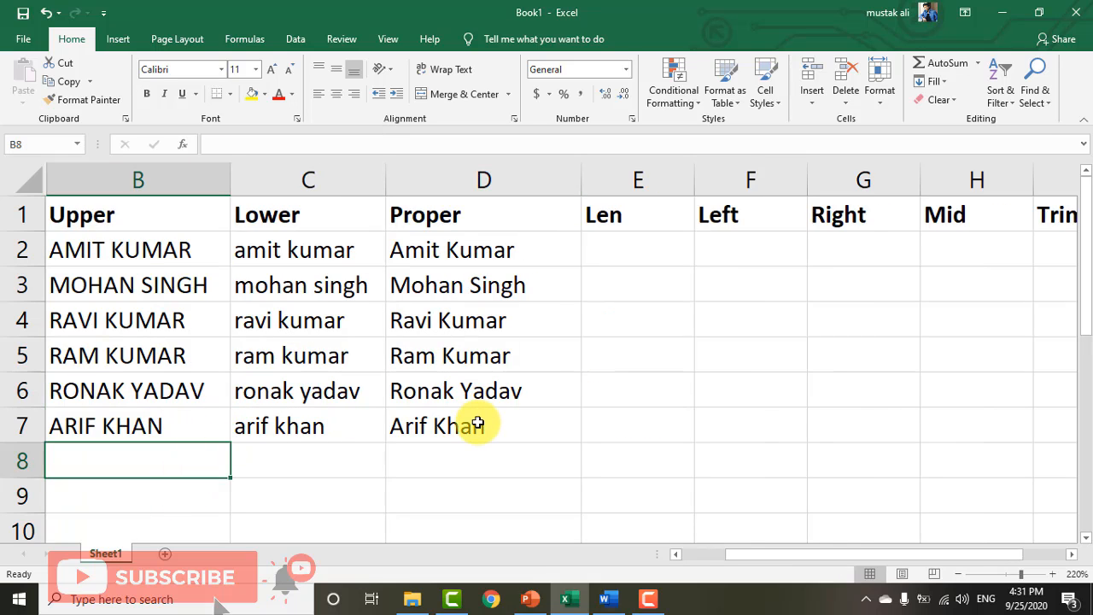
{"action": "key", "text": "ctrl+z"}
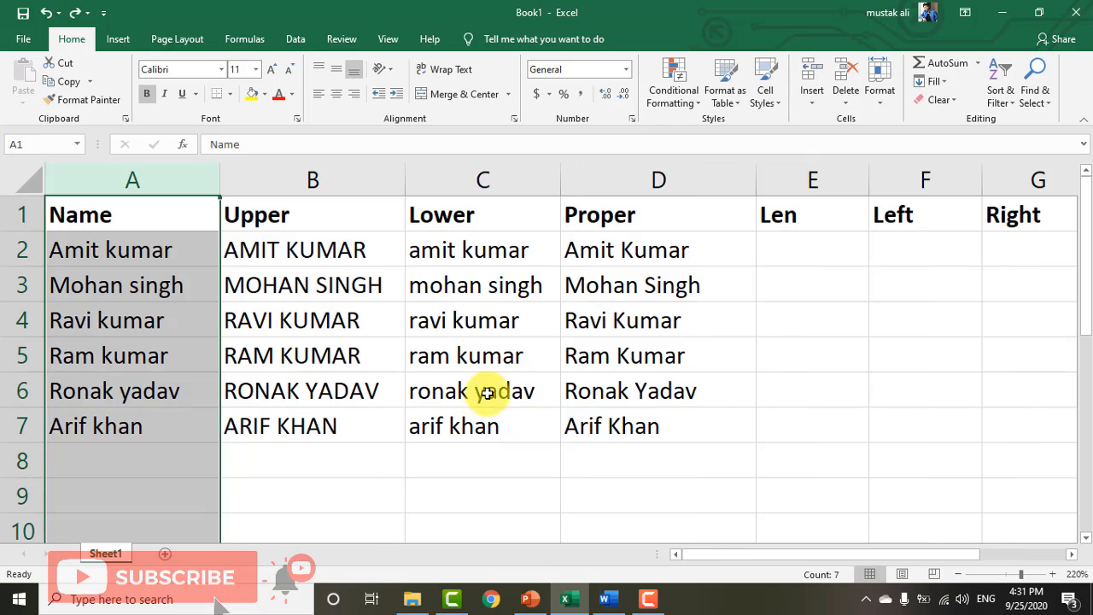
{"action": "left_click", "coordinate": [466, 346]}
Step: AutoFit the width of column D to its proper-case names
{"action": "left_click", "coordinate": [795, 240]}
{"action": "double_click", "coordinate": [757, 177]}
{"action": "left_click", "coordinate": [756, 178]}
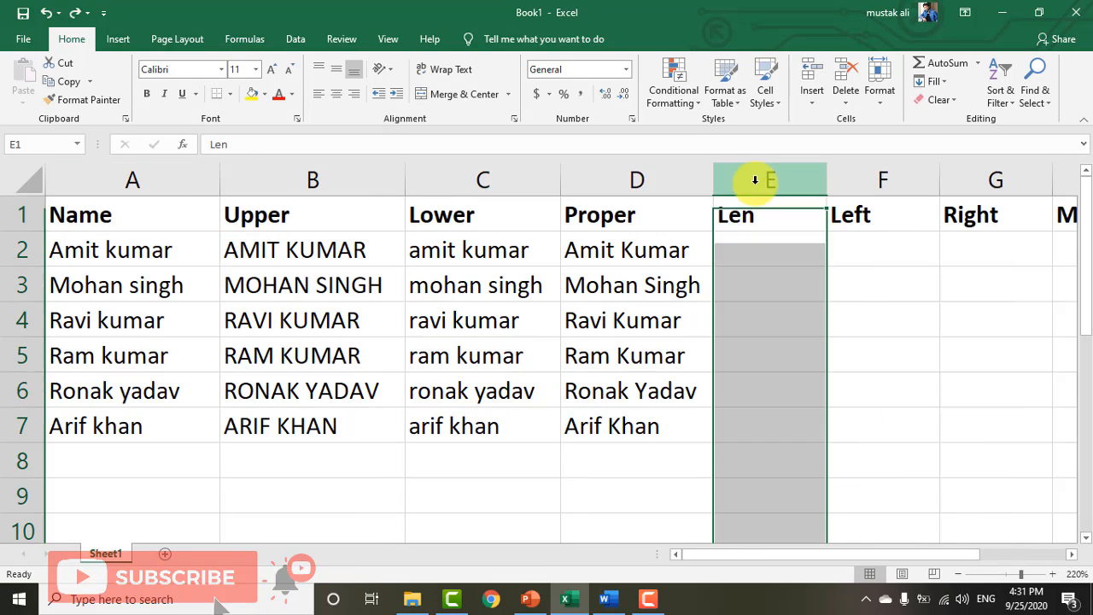
Step: Enter the formula =len(A2) in cell E2 to count the characters of the first name entry
{"action": "left_click", "coordinate": [759, 252]}
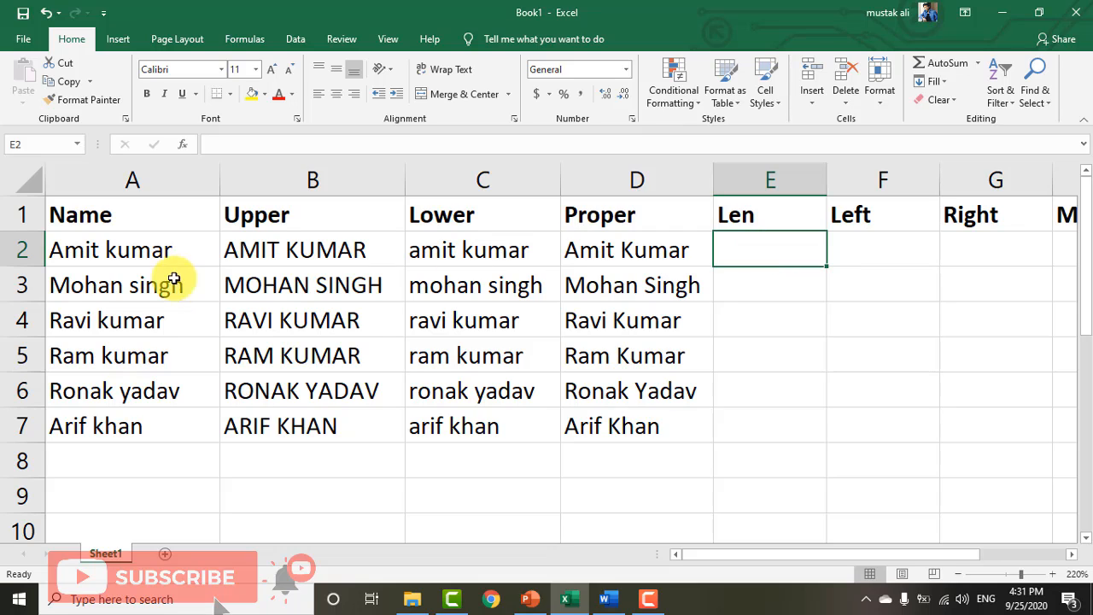
{"action": "left_click", "coordinate": [142, 248]}
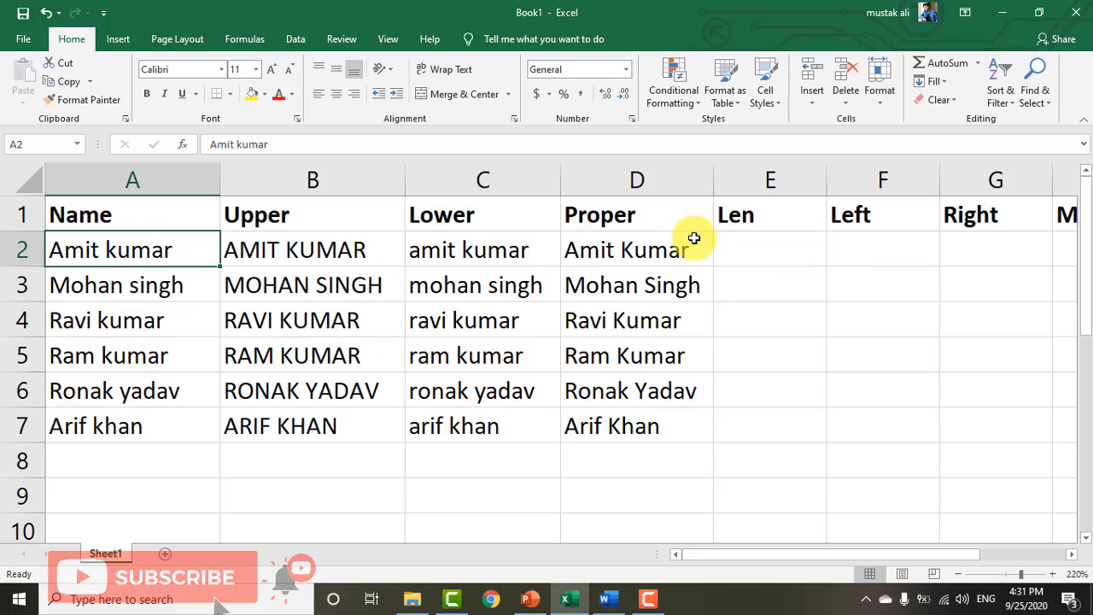
{"action": "left_click", "coordinate": [762, 247]}
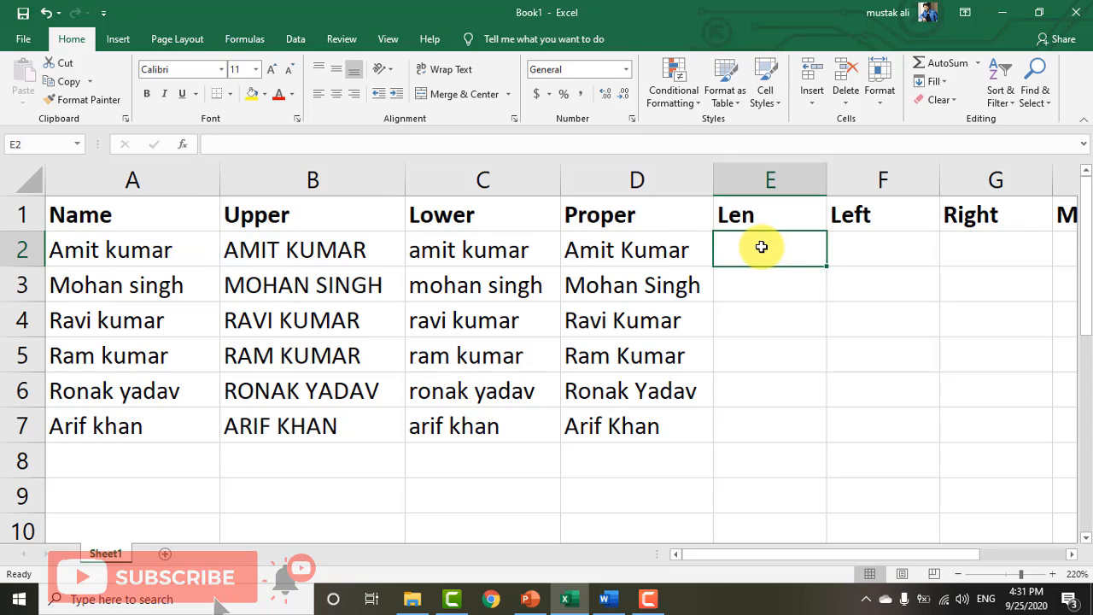
{"action": "type", "text": "=len("}
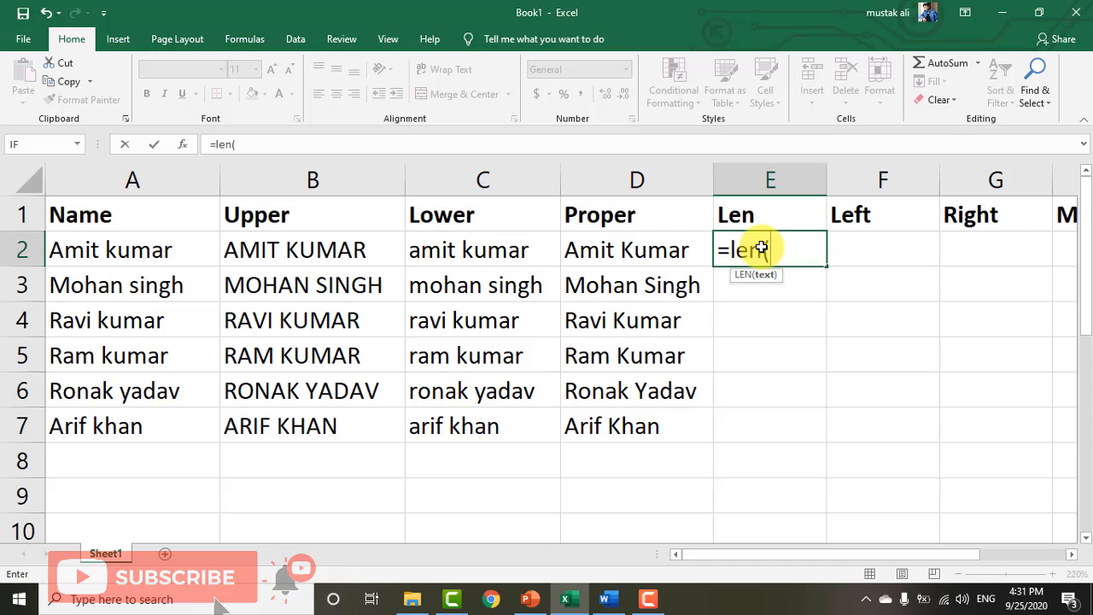
{"action": "left_click", "coordinate": [115, 251]}
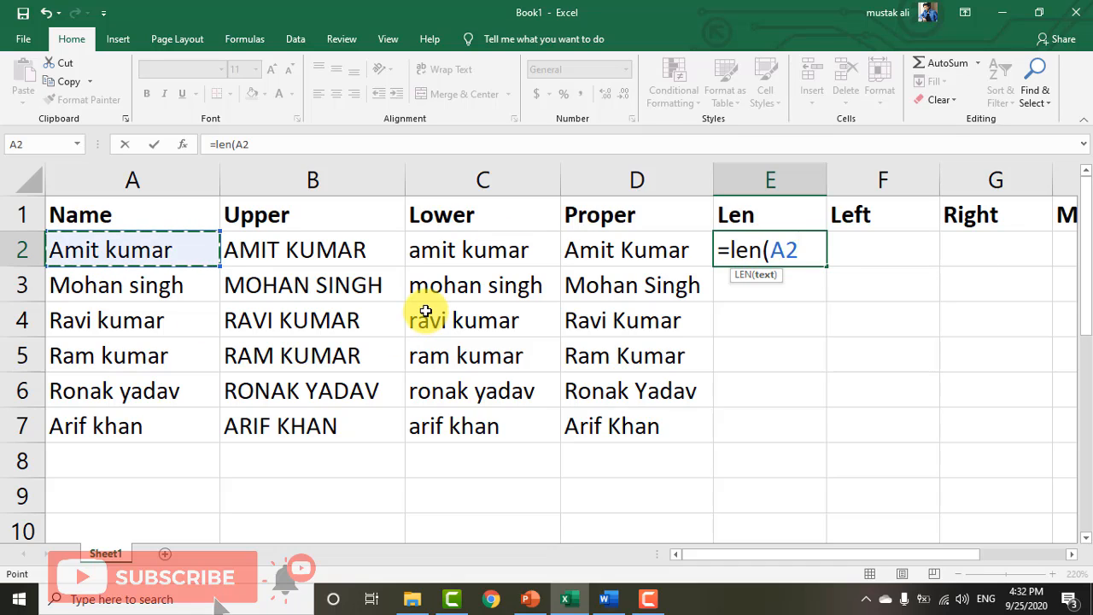
{"action": "type", "text": ")"}
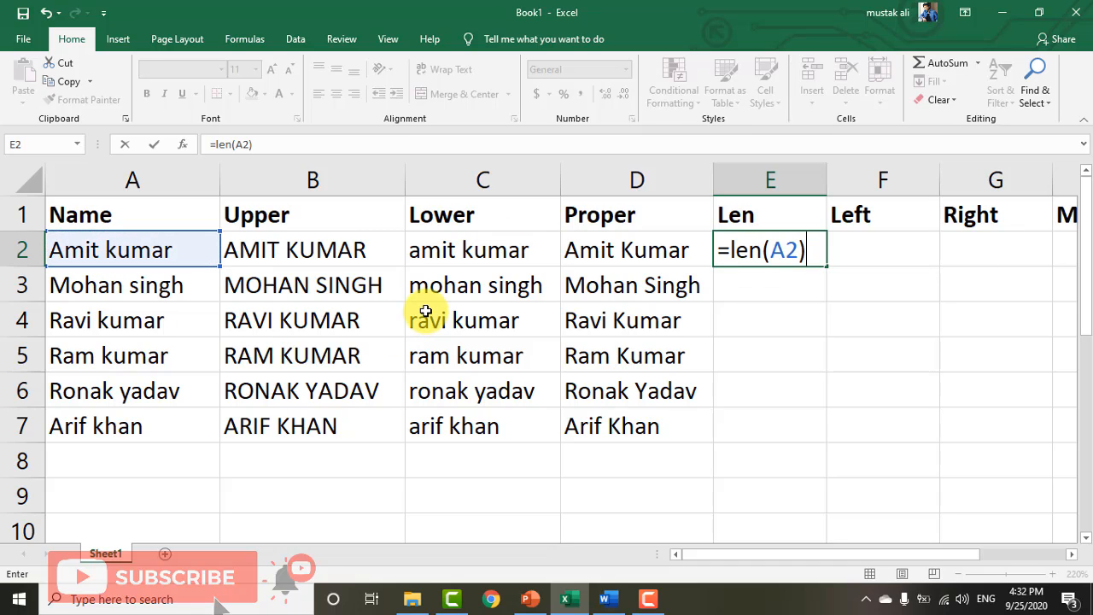
{"action": "key", "text": "Return"}
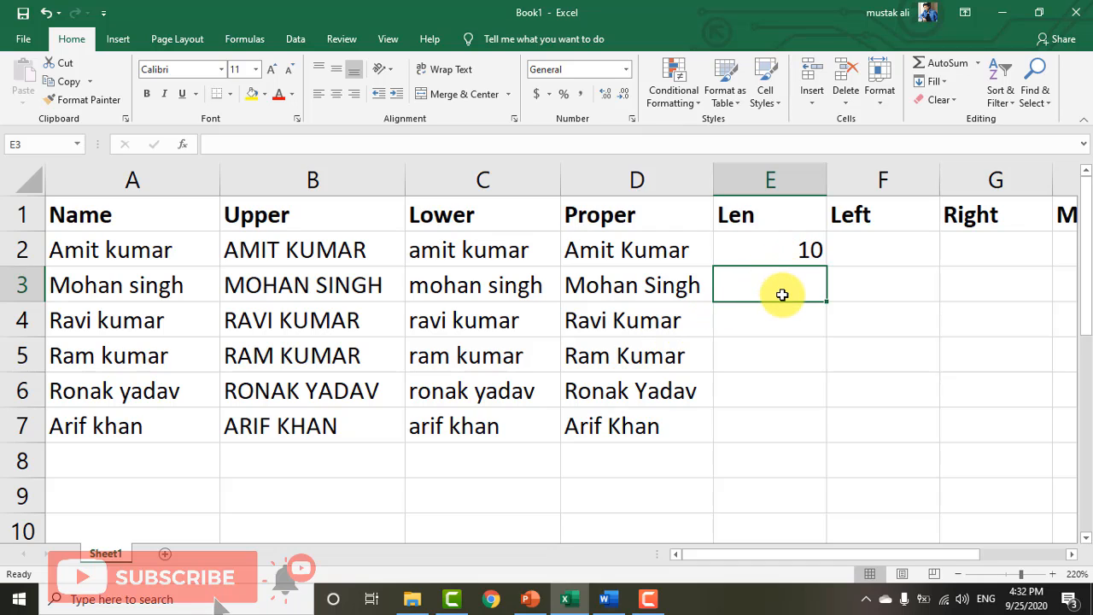
Step: Count the characters of the next two names by entering =len(A3) in E3 and =len(A4) in E4
{"action": "type", "text": "=len("}
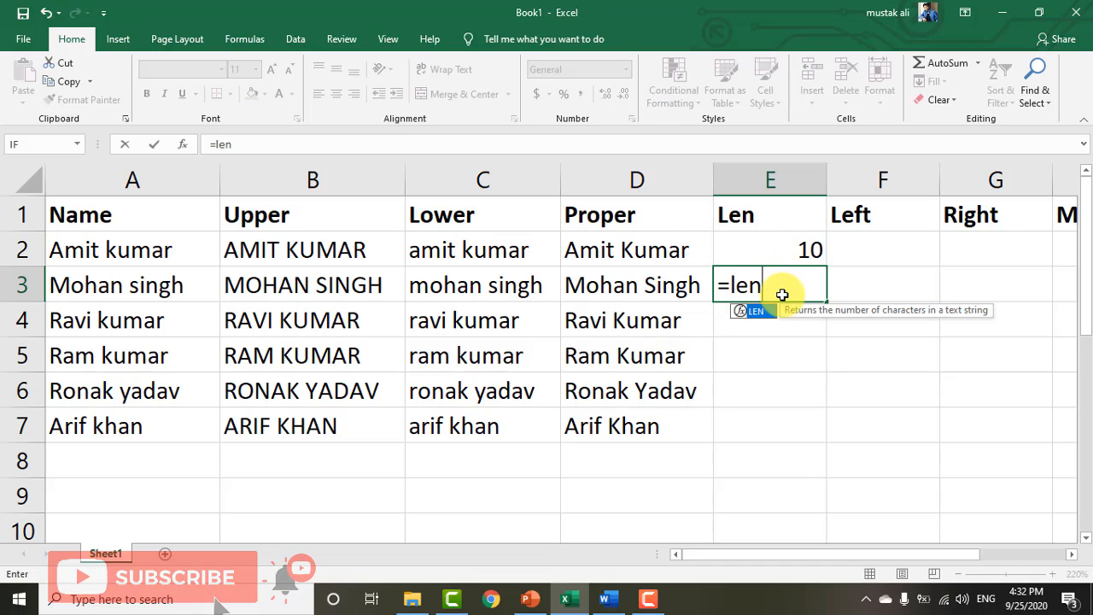
{"action": "left_click", "coordinate": [183, 289]}
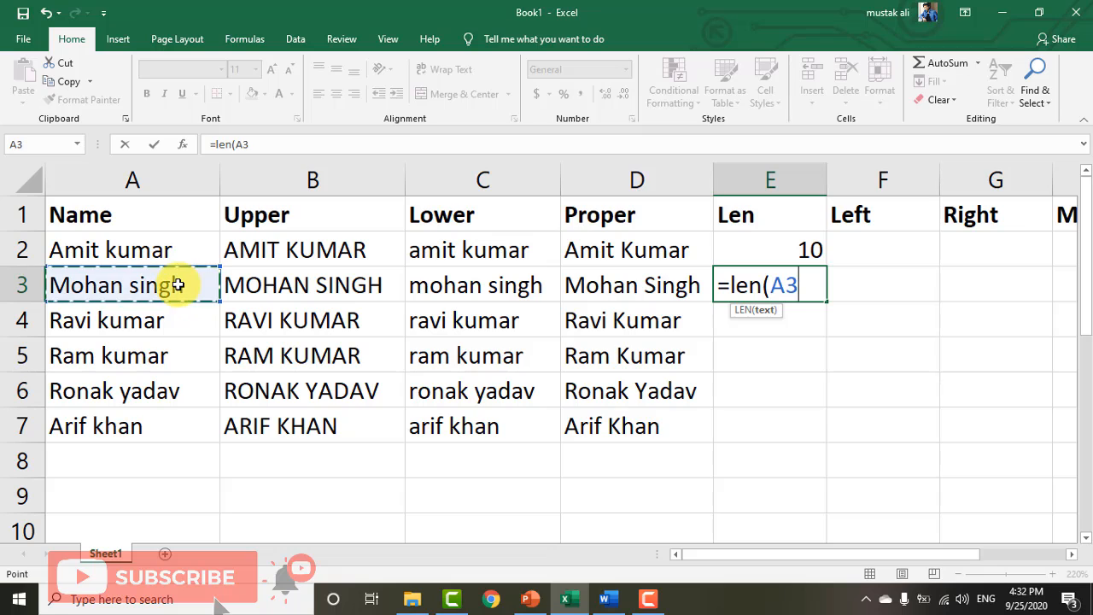
{"action": "type", "text": ")"}
{"action": "key", "text": "Return"}
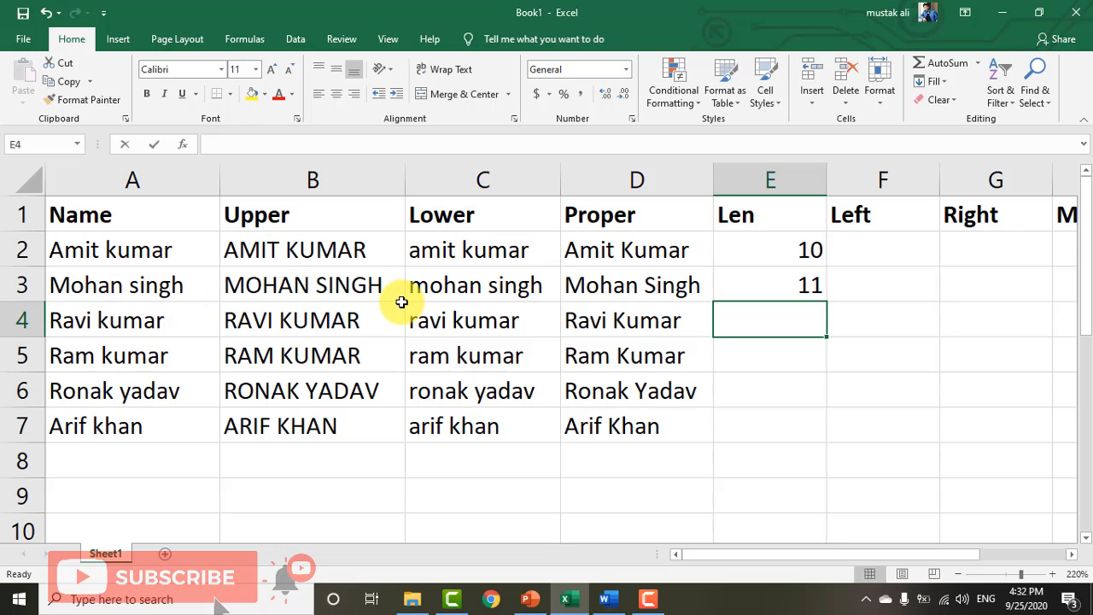
{"action": "type", "text": "=len("}
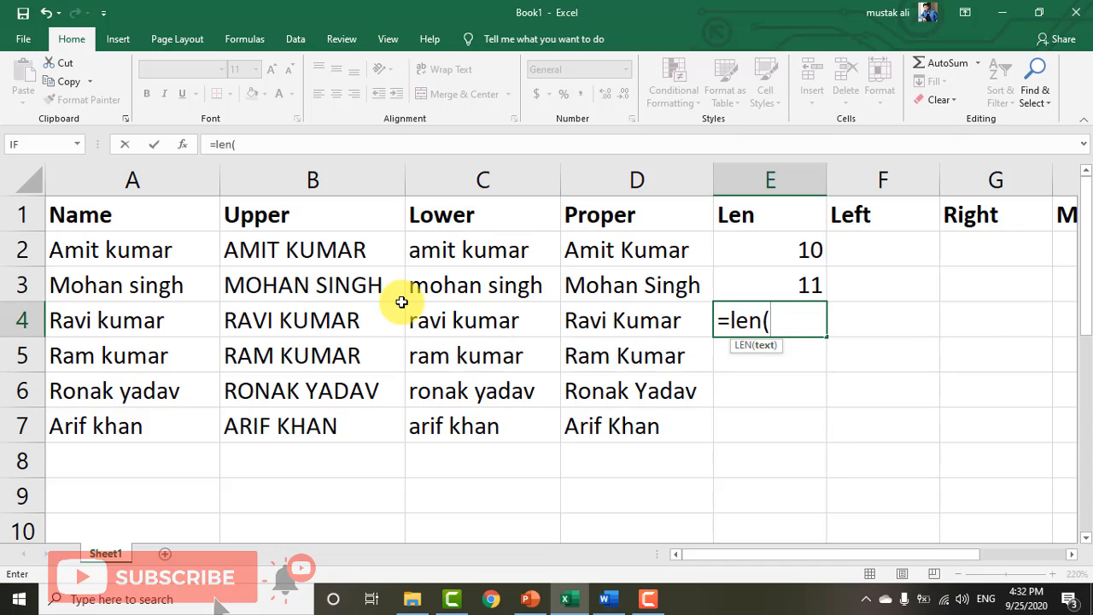
{"action": "left_click", "coordinate": [152, 320]}
{"action": "type", "text": ")"}
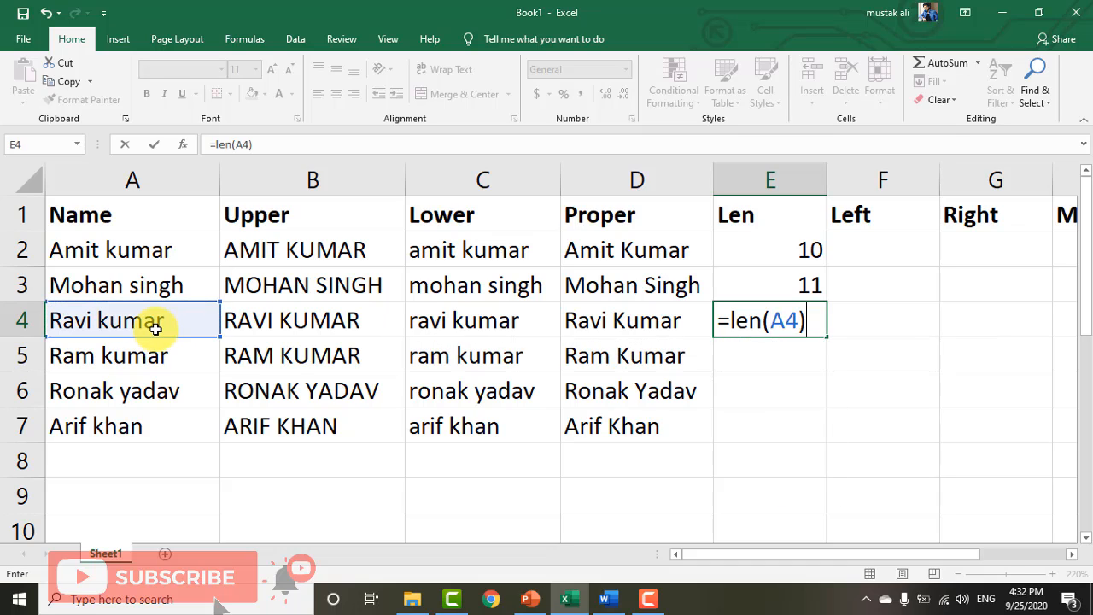
{"action": "key", "text": "Return"}
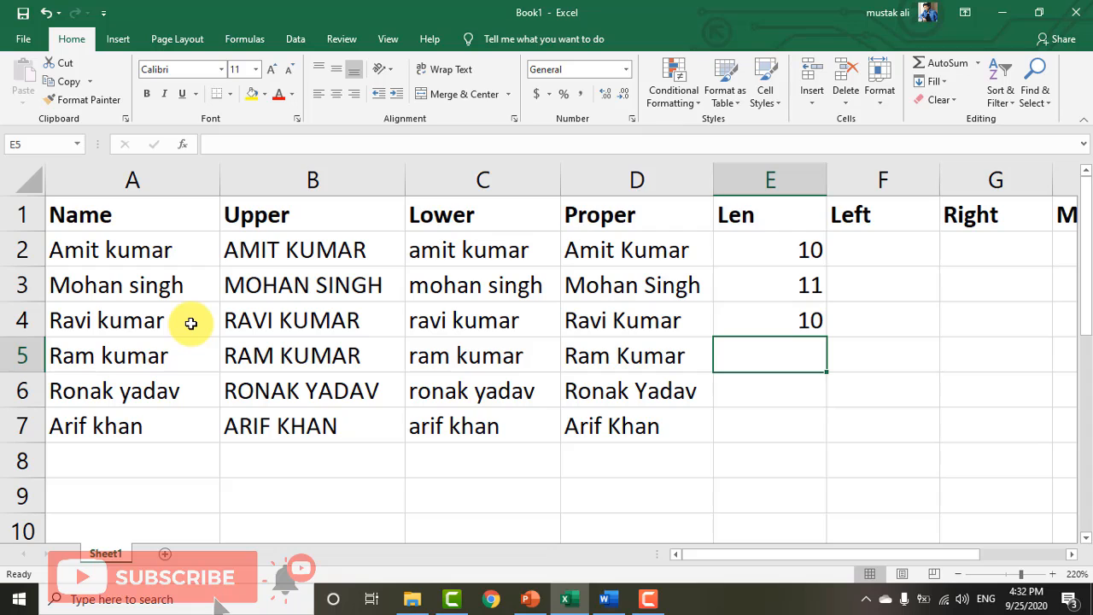
Step: Enter the formula =Len(A5) in cell E5 to count the characters of the fourth name
{"action": "type", "text": "="}
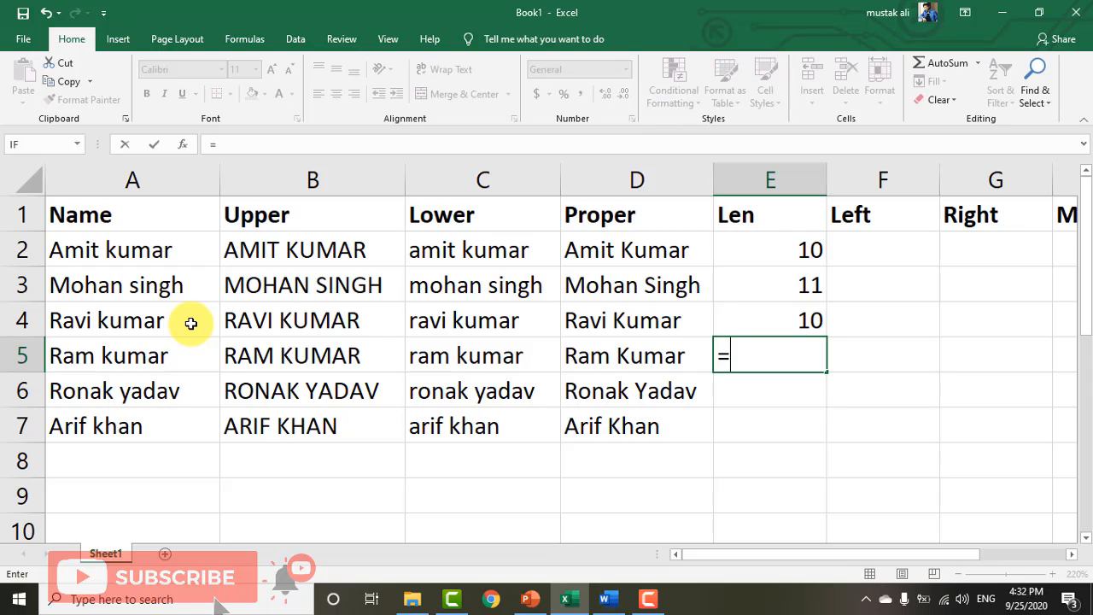
{"action": "type", "text": "Len("}
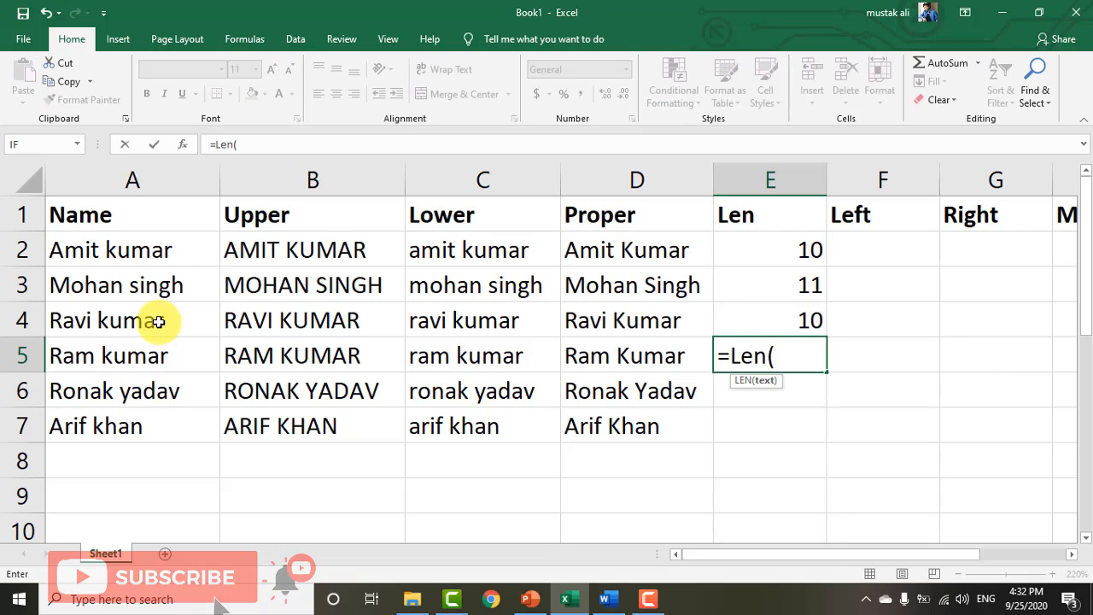
{"action": "left_click", "coordinate": [157, 353]}
{"action": "type", "text": ")"}
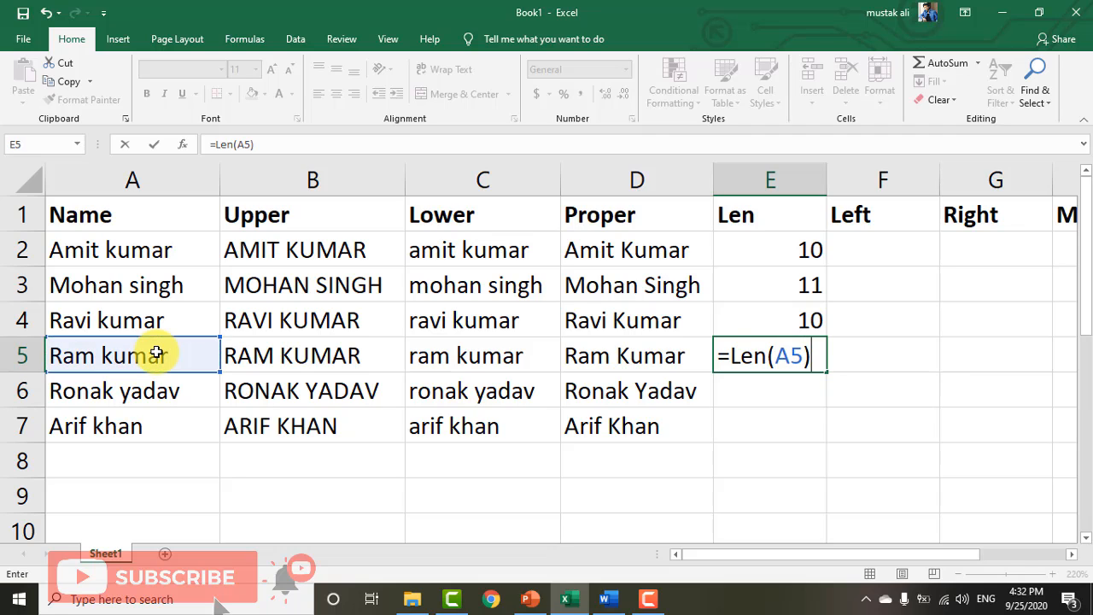
{"action": "key", "text": "Return"}
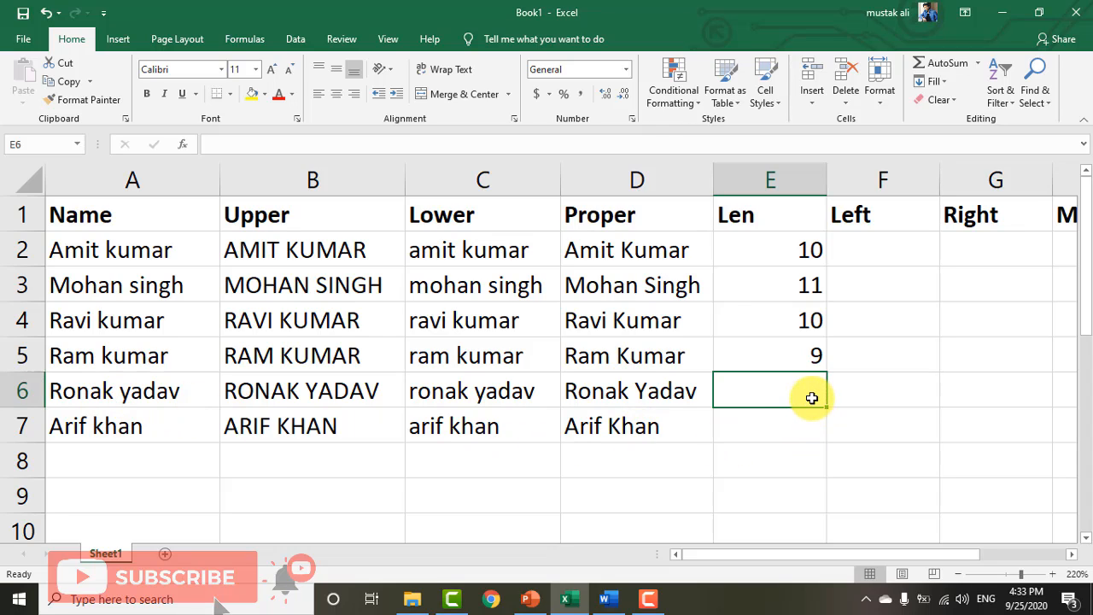
{"action": "key", "text": "Down"}
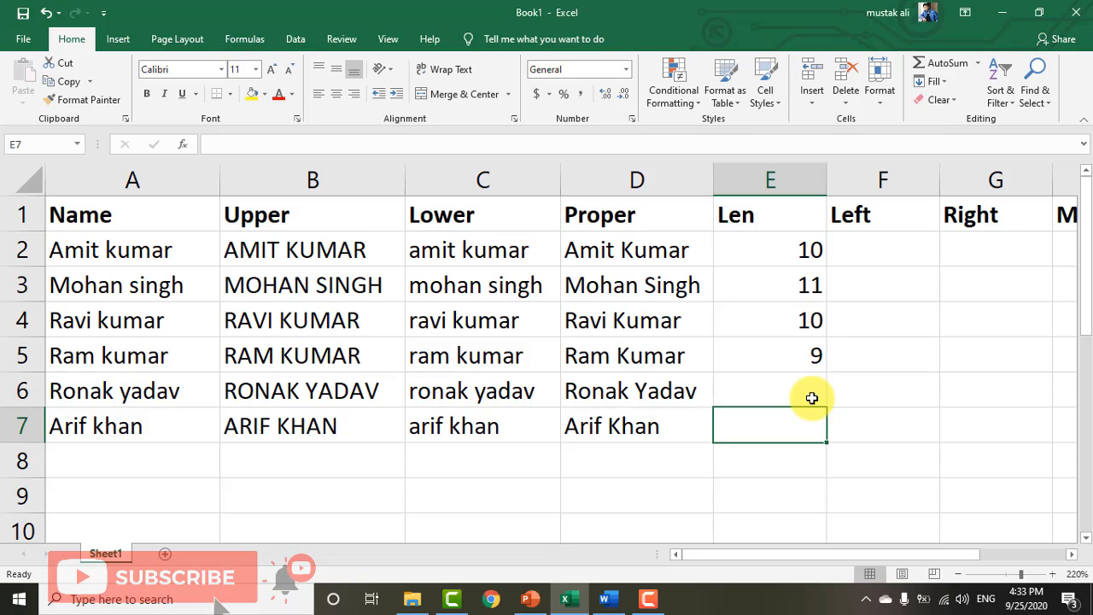
{"action": "left_click", "coordinate": [812, 398]}
{"action": "type", "text": "=len"}
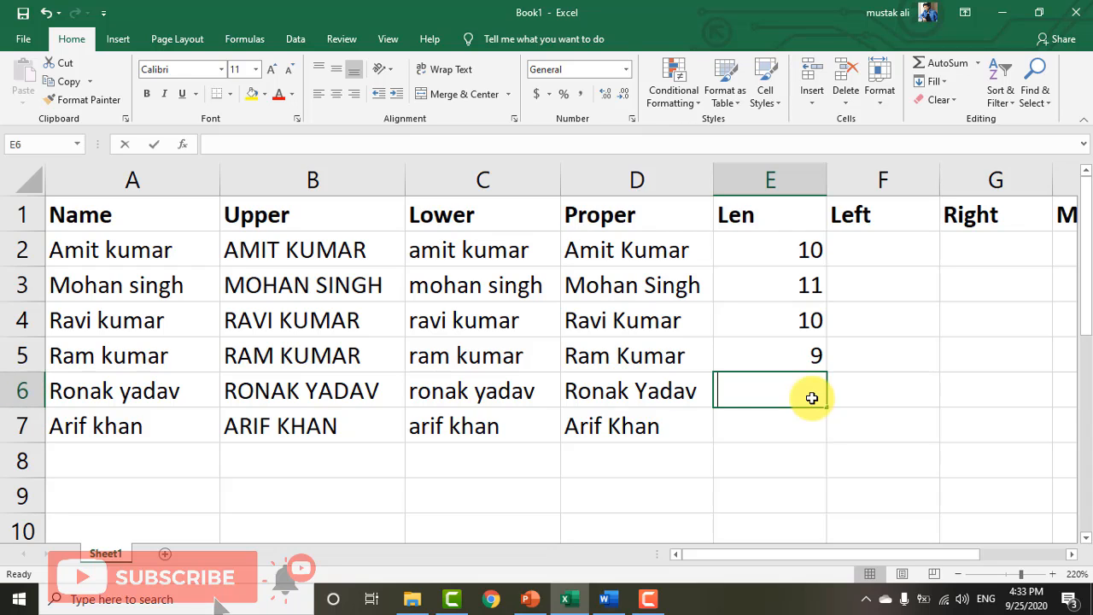
{"action": "type", "text": "("}
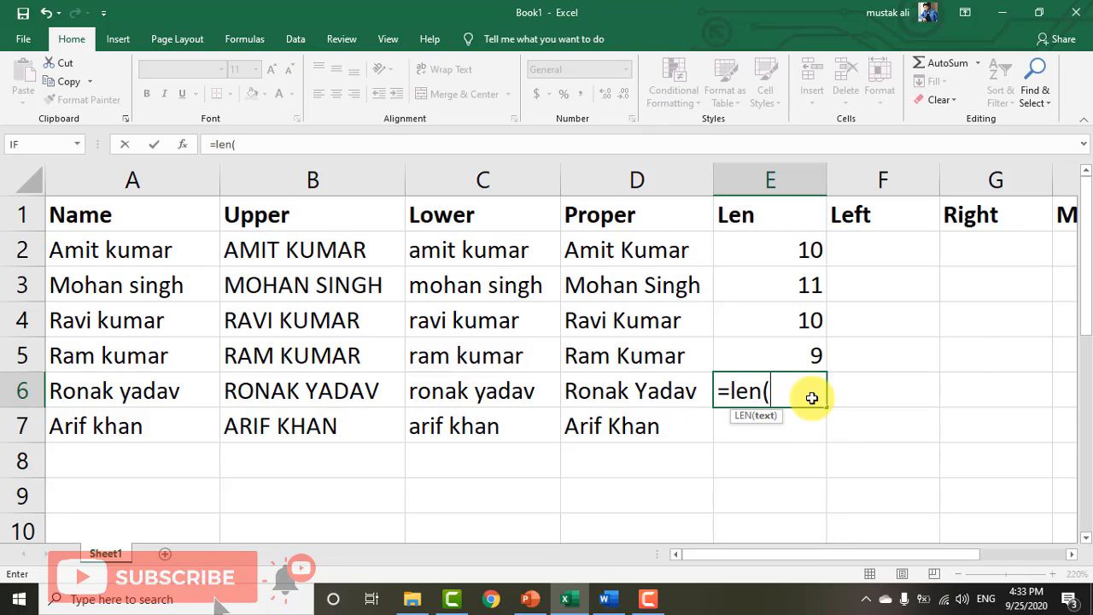
{"action": "left_click", "coordinate": [168, 392]}
{"action": "type", "text": ")"}
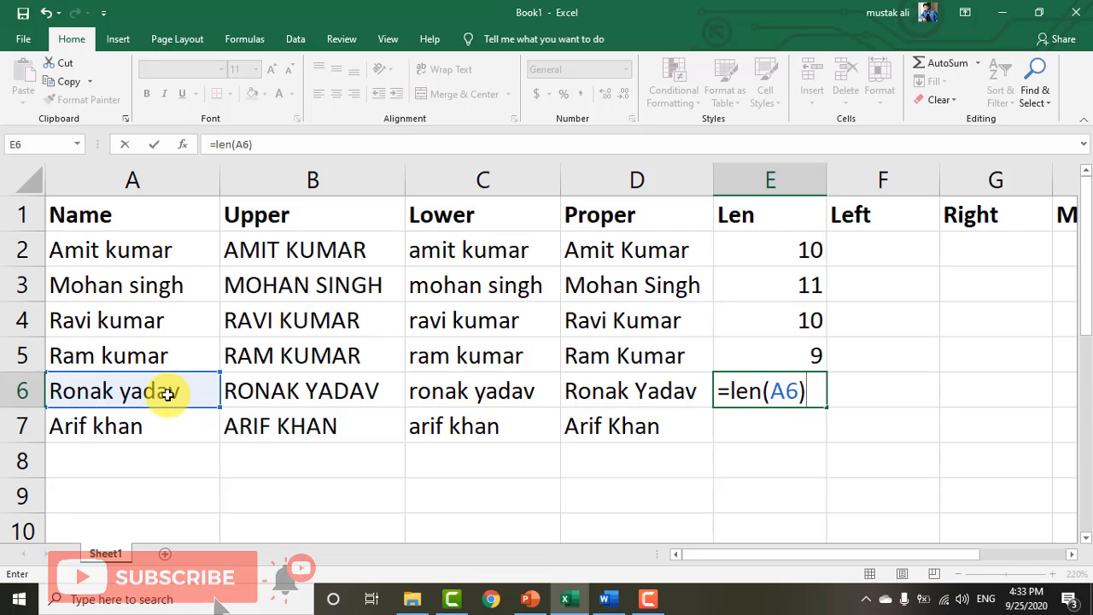
{"action": "key", "text": "BackSpace"}
{"action": "key", "text": "BackSpace"}
{"action": "key", "text": "BackSpace"}
{"action": "key", "text": "BackSpace"}
{"action": "key", "text": "BackSpace"}
{"action": "key", "text": "BackSpace"}
{"action": "key", "text": "BackSpace"}
{"action": "key", "text": "BackSpace"}
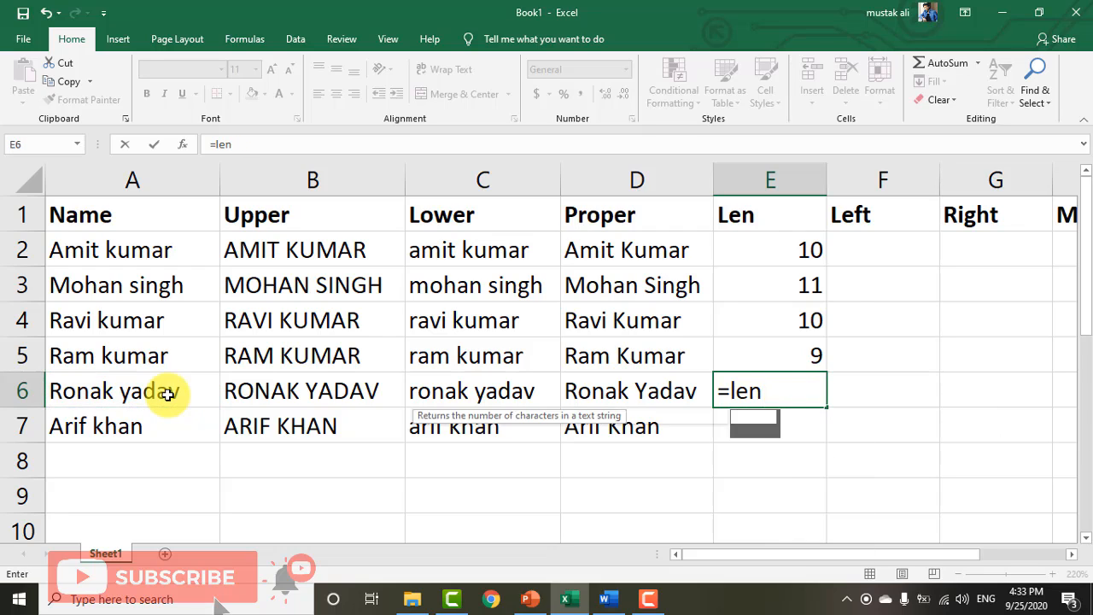
{"action": "key", "text": "Return"}
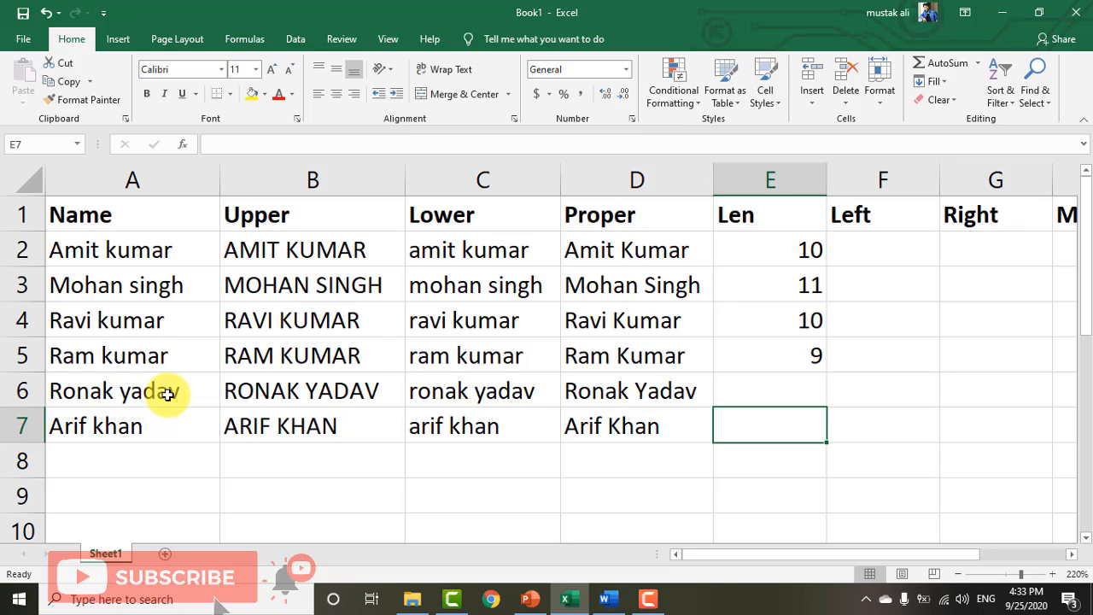
{"action": "key", "text": "Up"}
{"action": "key", "text": "Up"}
{"action": "key", "text": "Up"}
{"action": "key", "text": "Up"}
{"action": "key", "text": "Up"}
{"action": "key", "text": "Up"}
{"action": "key", "text": "Right"}
{"action": "key", "text": "Down"}
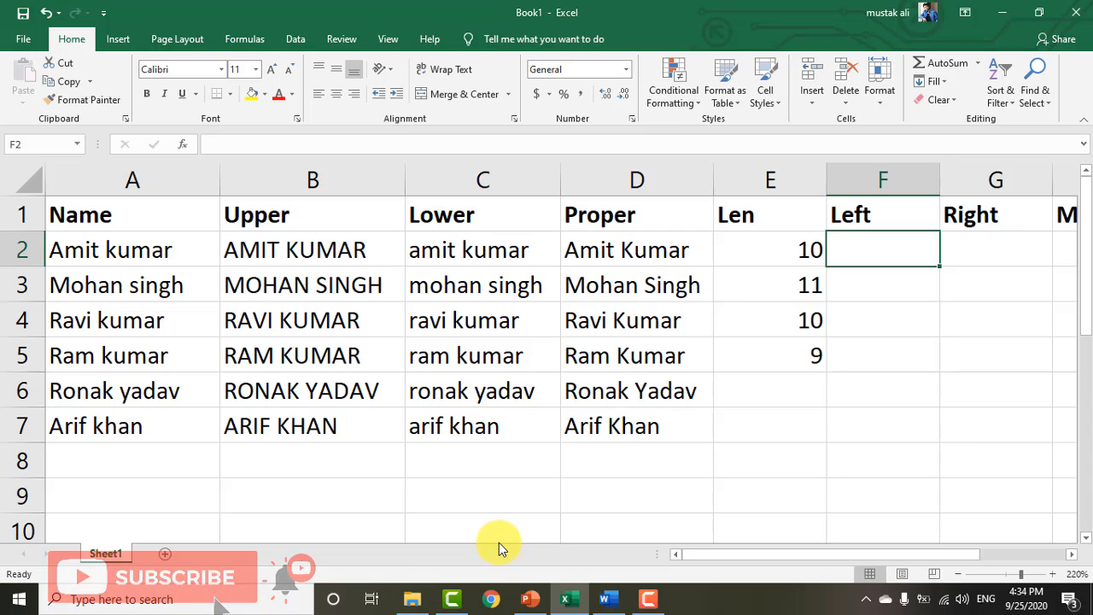
{"action": "type", "text": "="}
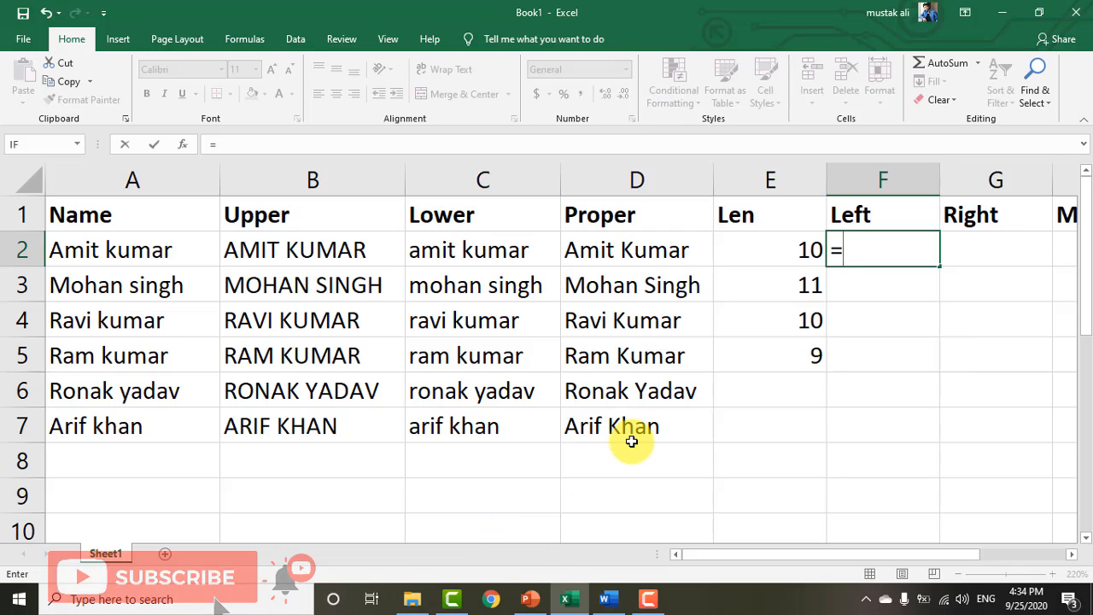
{"action": "type", "text": "left"}
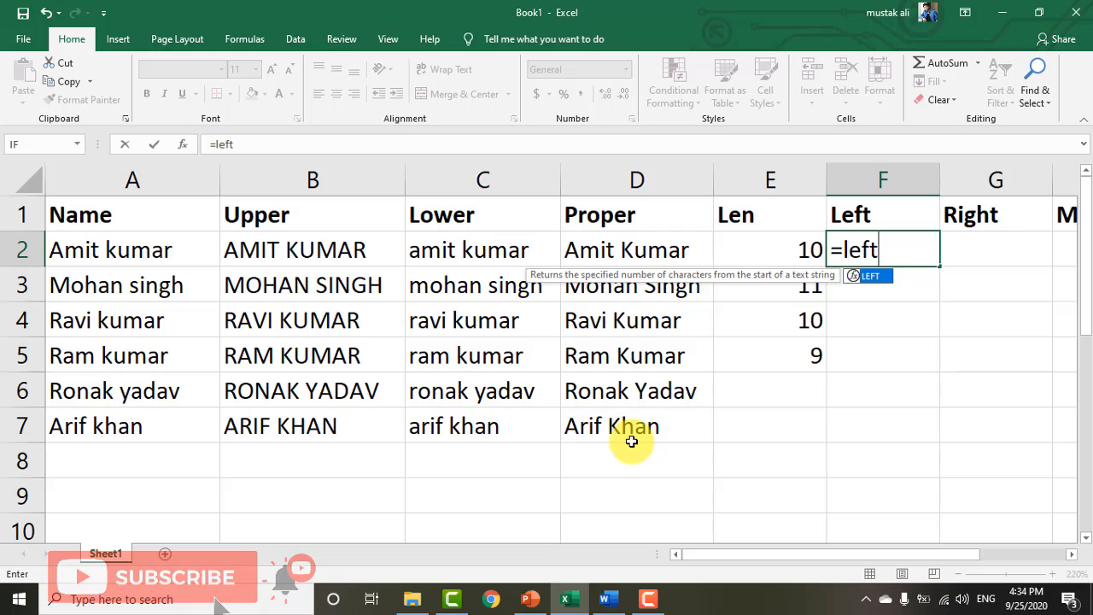
{"action": "key", "text": "BackSpace"}
{"action": "key", "text": "BackSpace"}
{"action": "key", "text": "BackSpace"}
{"action": "key", "text": "BackSpace"}
{"action": "key", "text": "BackSpace"}
{"action": "key", "text": "Escape"}
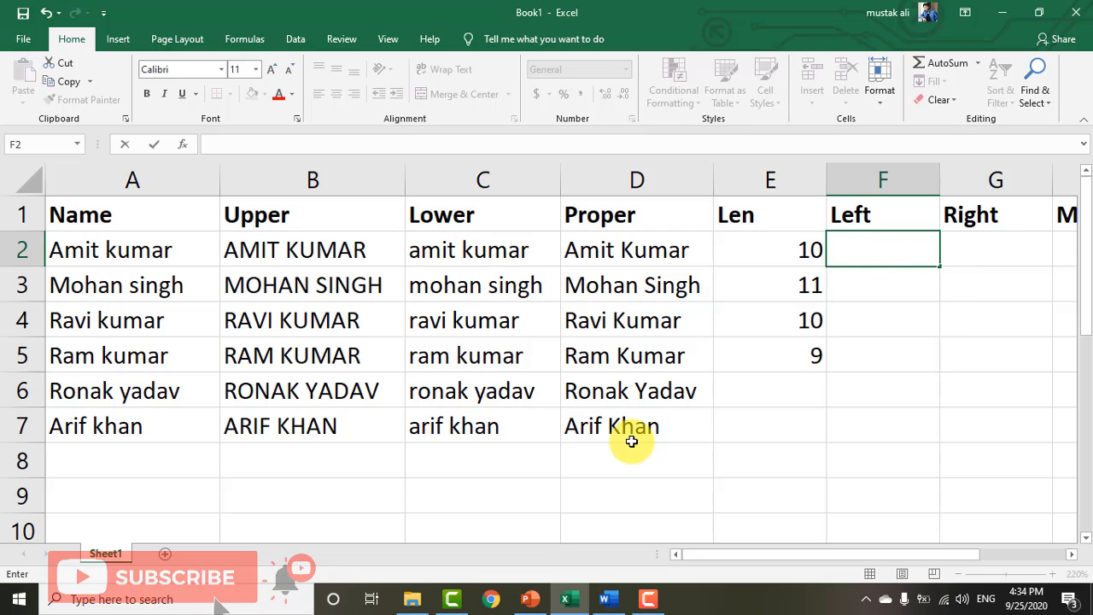
Step: Enter the first two letters of the first four names manually in F2:F5 as Am, Mo, Ra and Ra
{"action": "type", "text": "Am"}
{"action": "key", "text": "Return"}
{"action": "type", "text": "Mo"}
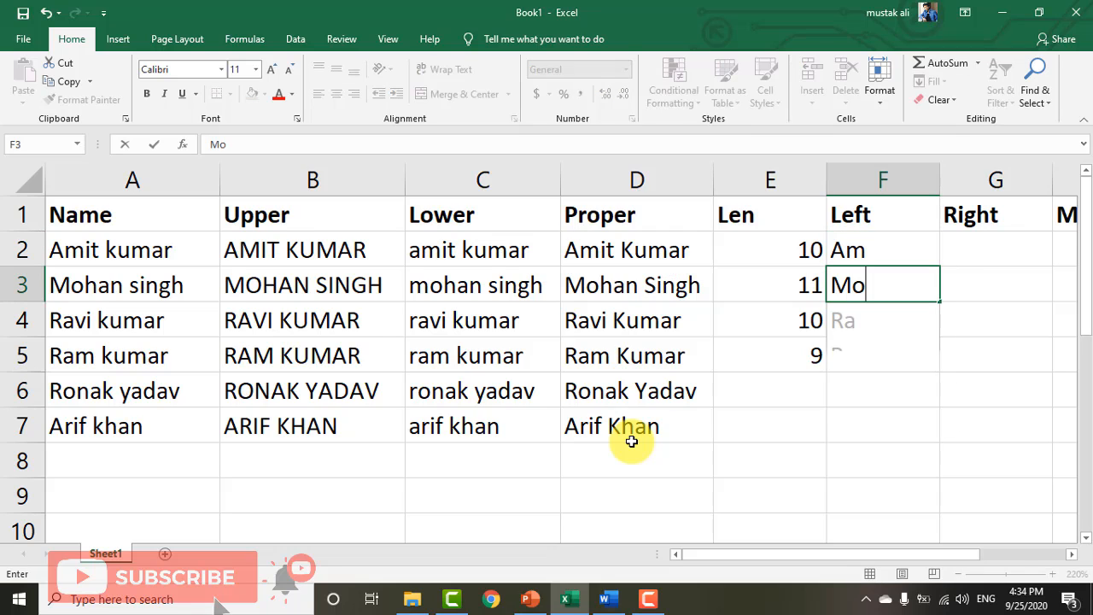
{"action": "key", "text": "Return"}
{"action": "type", "text": "Ra"}
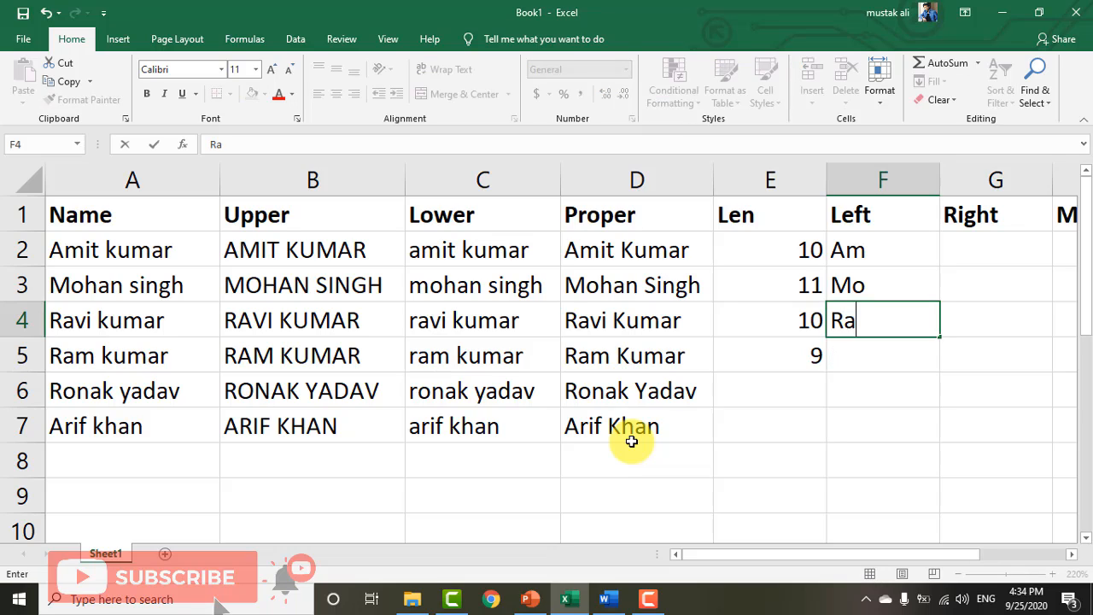
{"action": "key", "text": "Return"}
{"action": "type", "text": "\\R"}
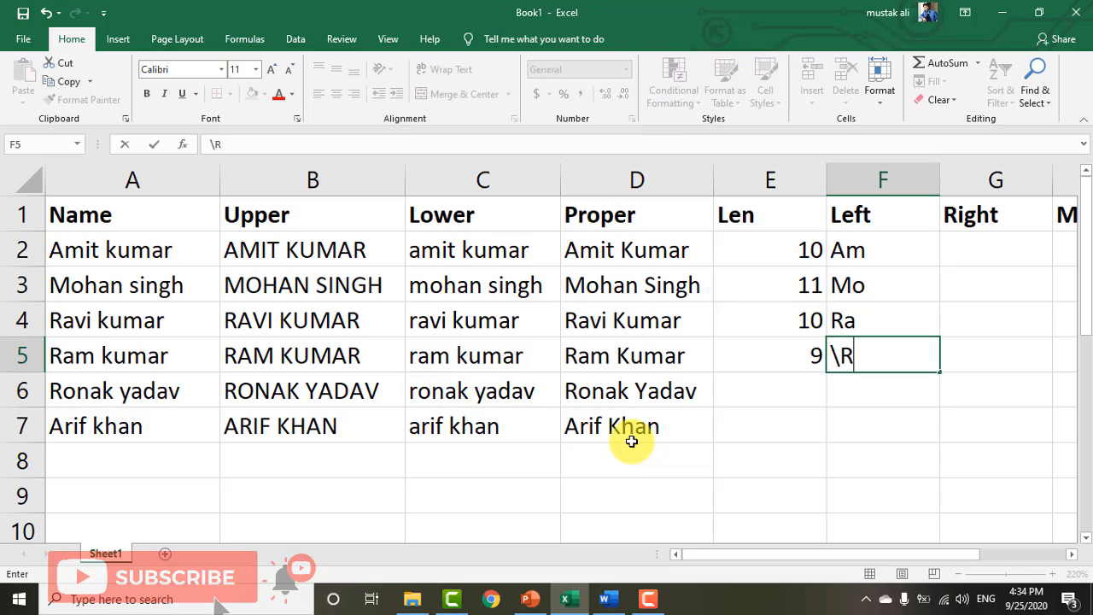
{"action": "type", "text": "a"}
{"action": "key", "text": "BackSpace"}
{"action": "key", "text": "BackSpace"}
{"action": "key", "text": "BackSpace"}
{"action": "type", "text": "Ra"}
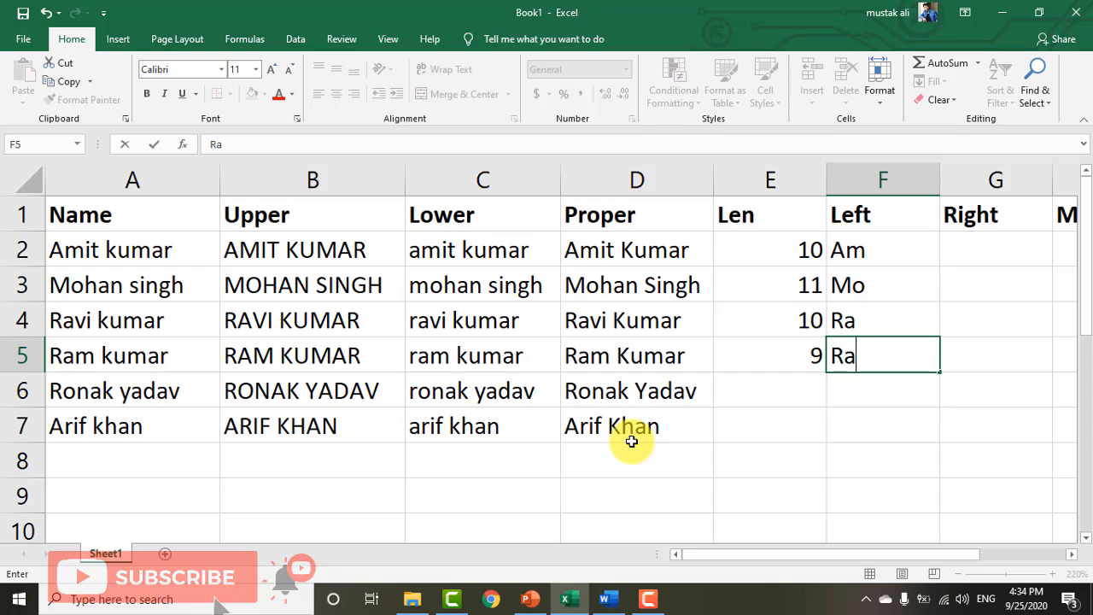
{"action": "key", "text": "Return"}
Step: Clear the manually entered letters from the Left column, rows 2 to 5
{"action": "key", "text": "shift+Up"}
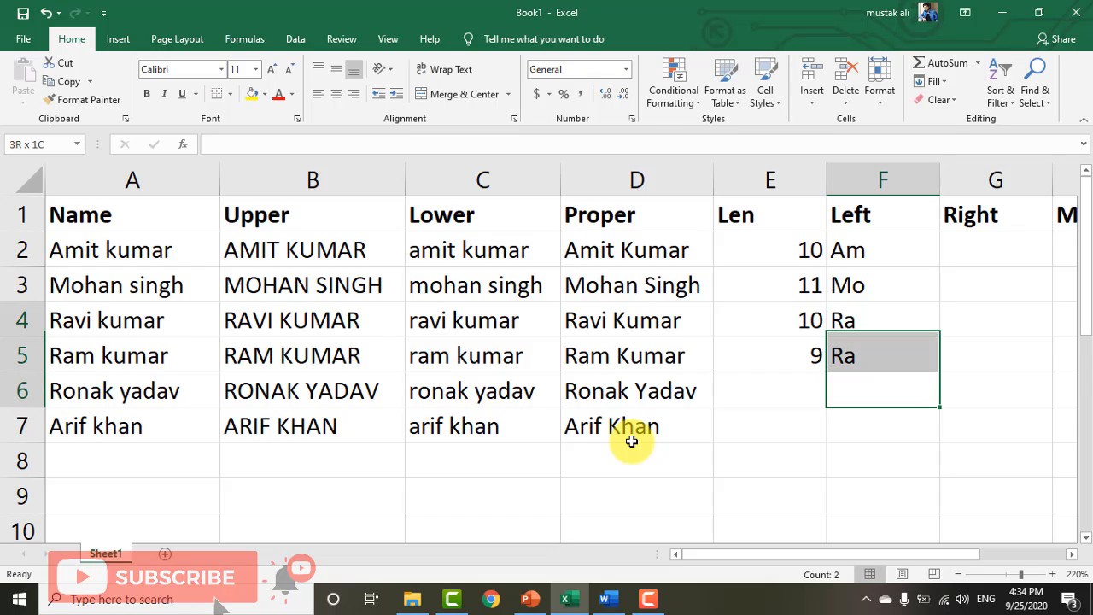
{"action": "key", "text": "shift+Up"}
{"action": "key", "text": "shift+Up"}
{"action": "key", "text": "shift+Up"}
{"action": "key", "text": "shift+Up"}
{"action": "key", "text": "shift+Down"}
{"action": "key", "text": "Delete"}
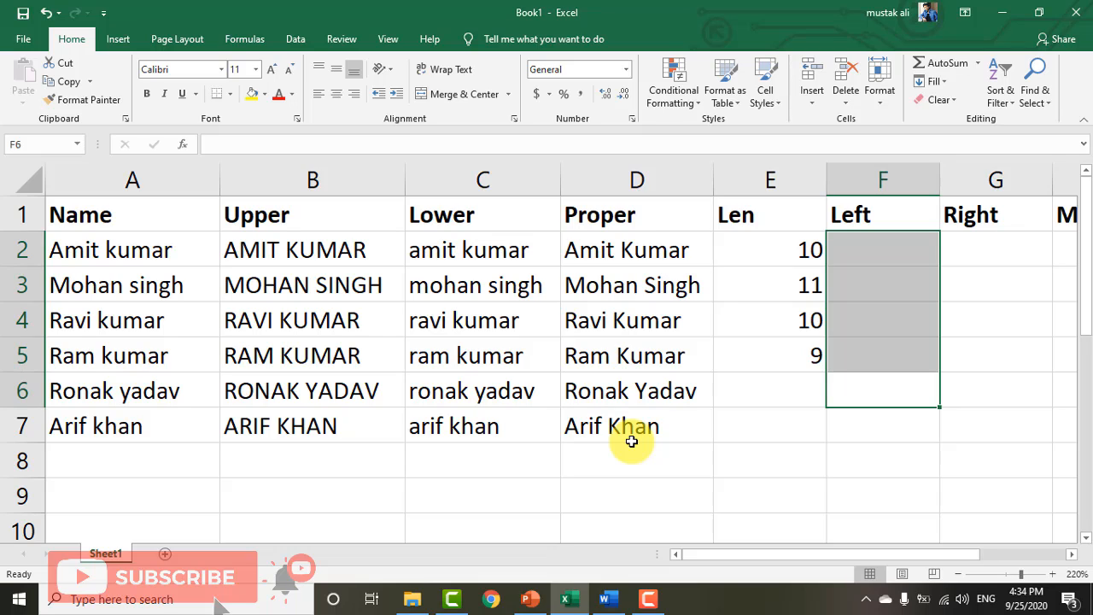
Step: Enter the formula =left(A2,2) in cell F2 to extract the first two characters of the first name
{"action": "key", "text": "Up"}
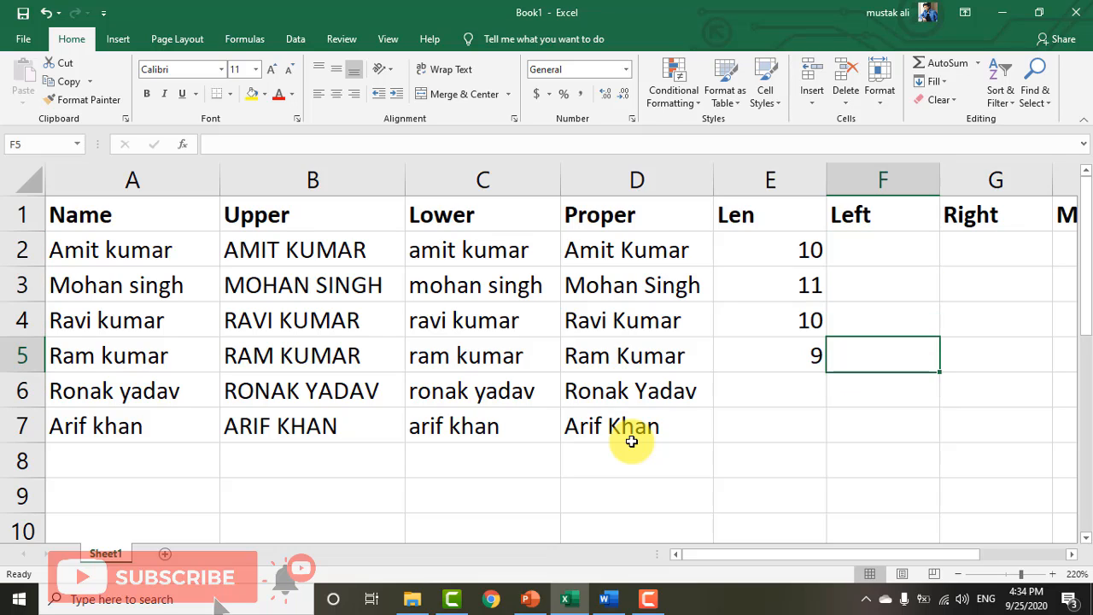
{"action": "key", "text": "Up"}
{"action": "key", "text": "Up"}
{"action": "key", "text": "Up"}
{"action": "type", "text": "="}
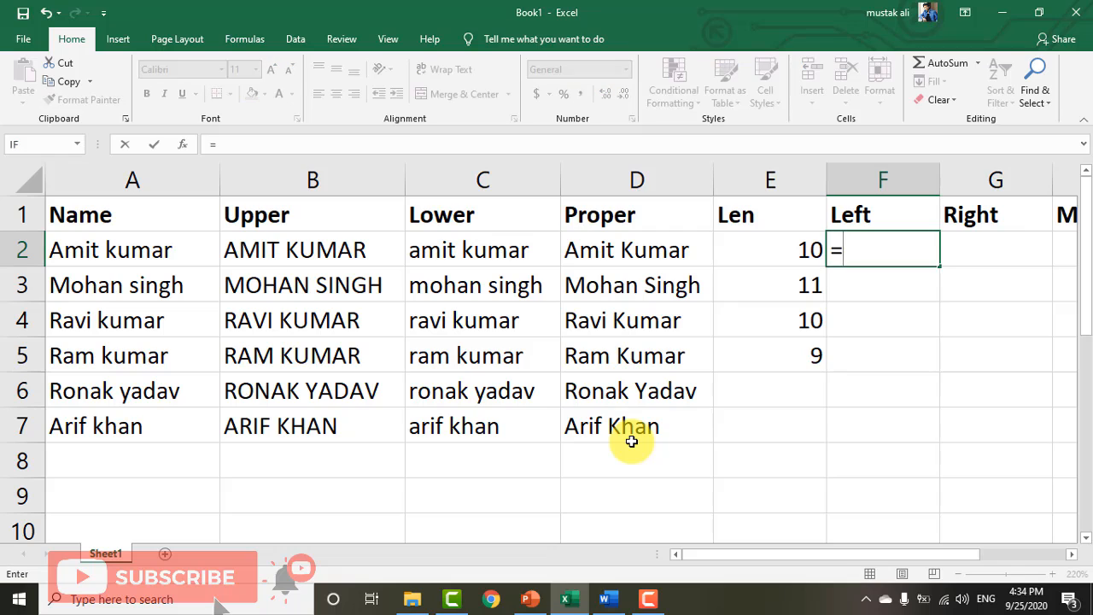
{"action": "type", "text": "left("}
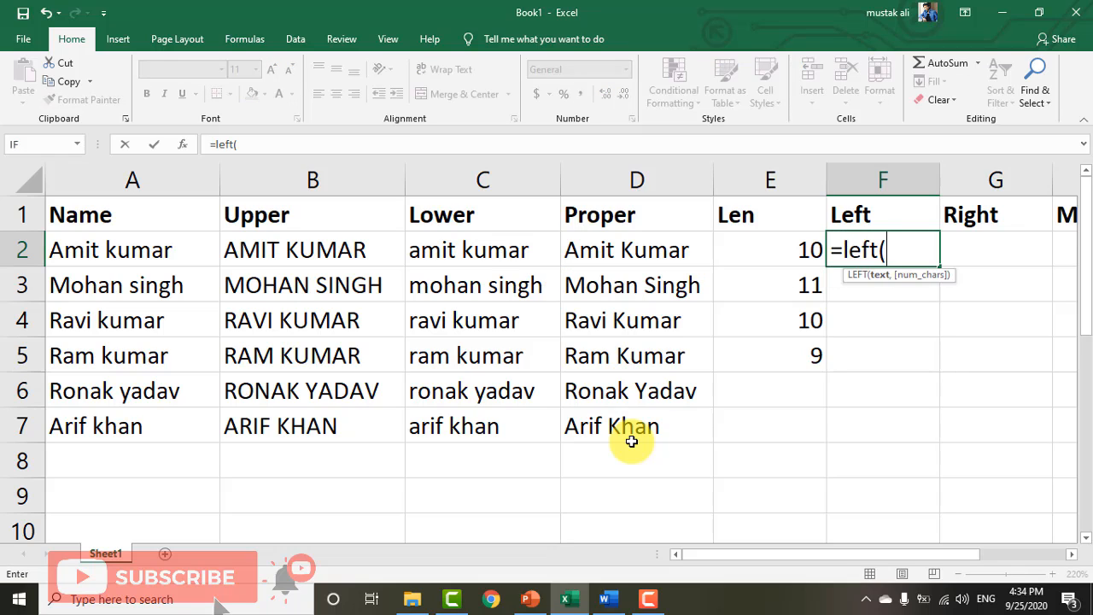
{"action": "left_click", "coordinate": [133, 249]}
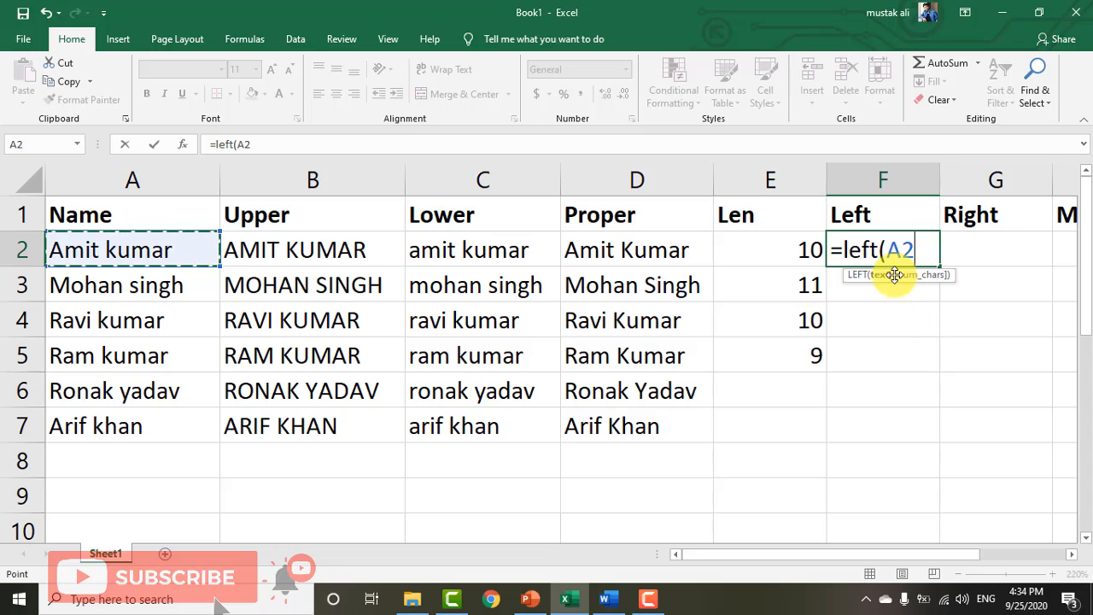
{"action": "type", "text": ","}
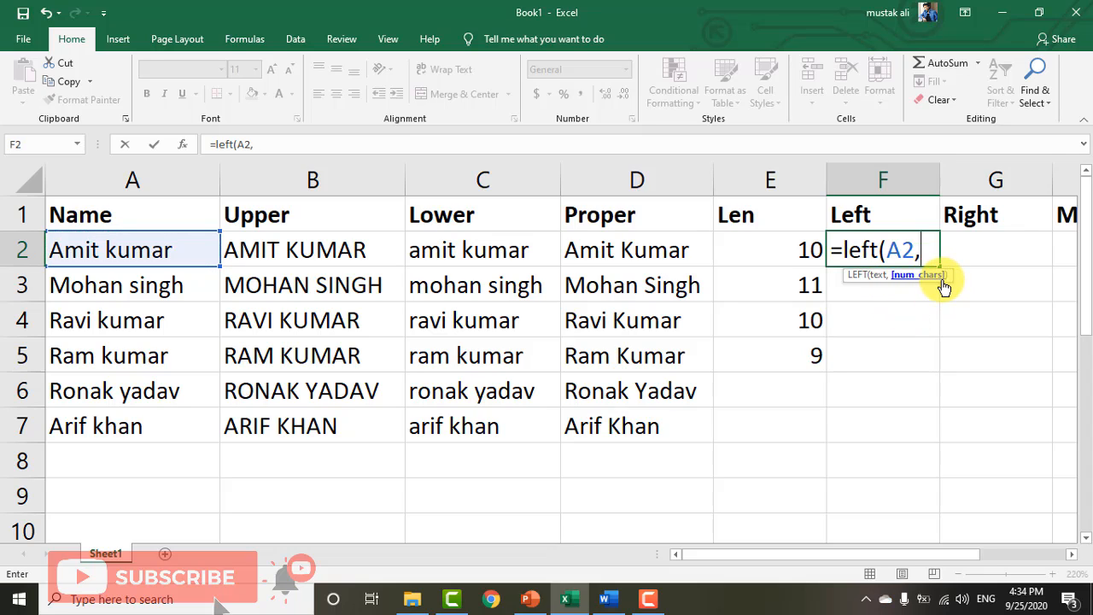
{"action": "type", "text": "2)"}
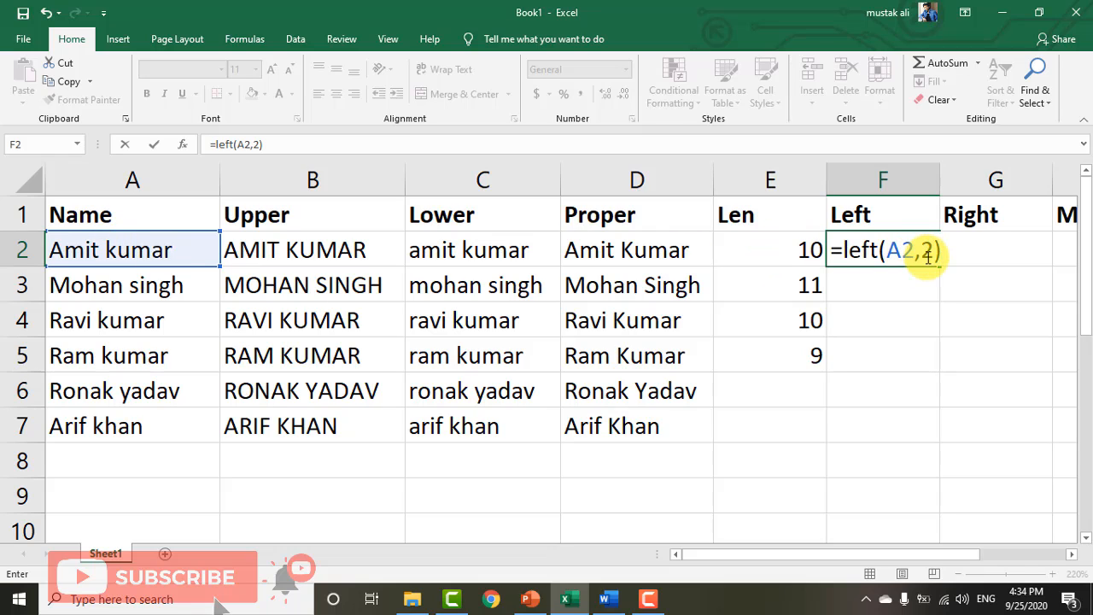
{"action": "key", "text": "Return"}
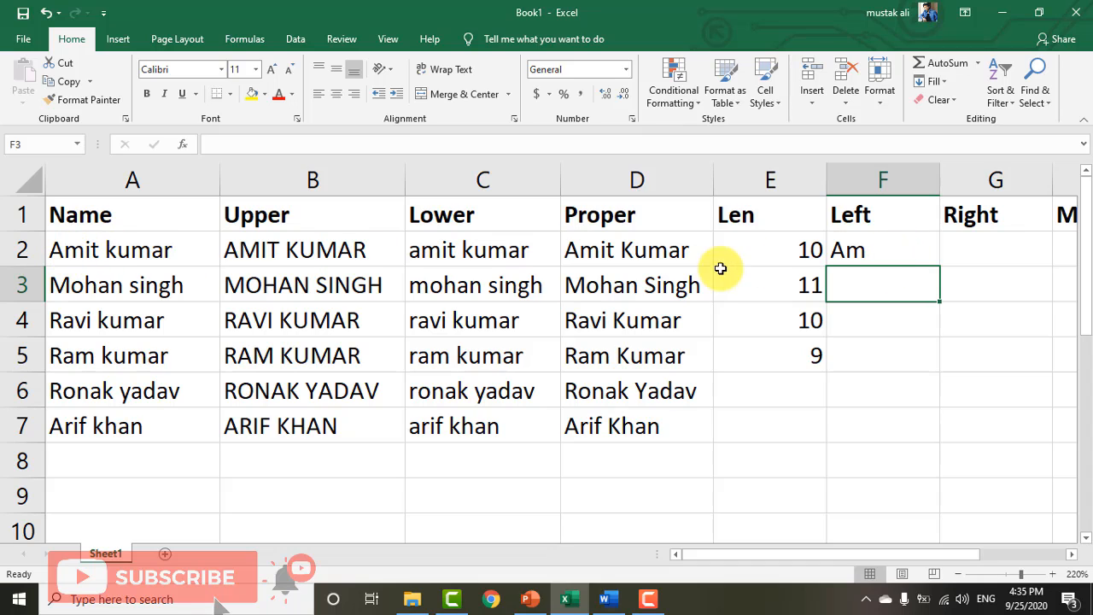
{"action": "left_click", "coordinate": [897, 246]}
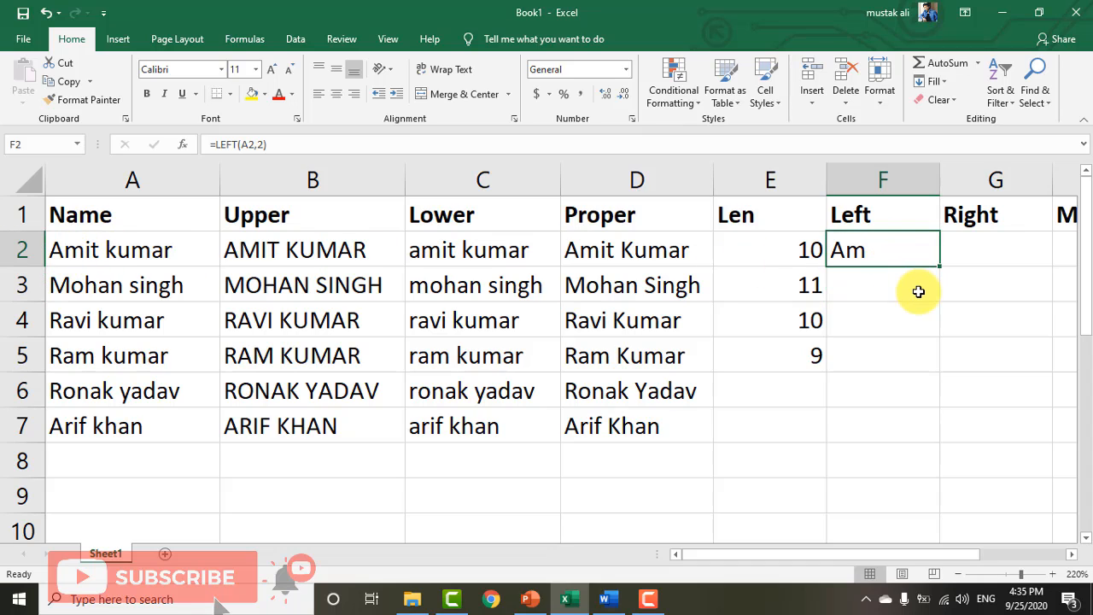
Step: Enter the formula =left(A3,2) in cell F3 to extract the first two characters of the second name
{"action": "left_click", "coordinate": [919, 291]}
{"action": "type", "text": "=le"}
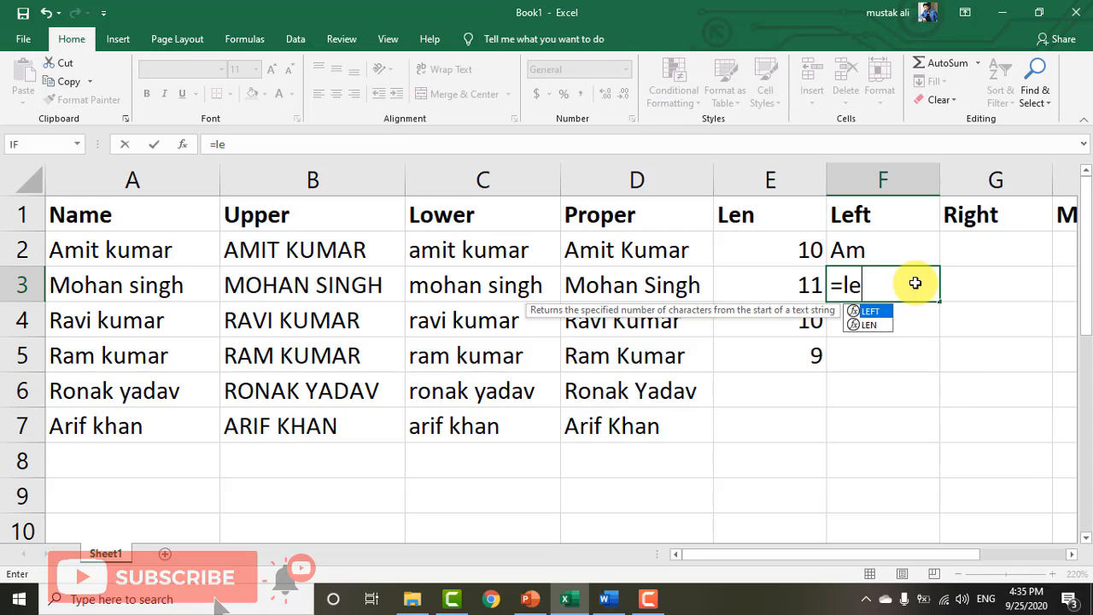
{"action": "type", "text": "ft("}
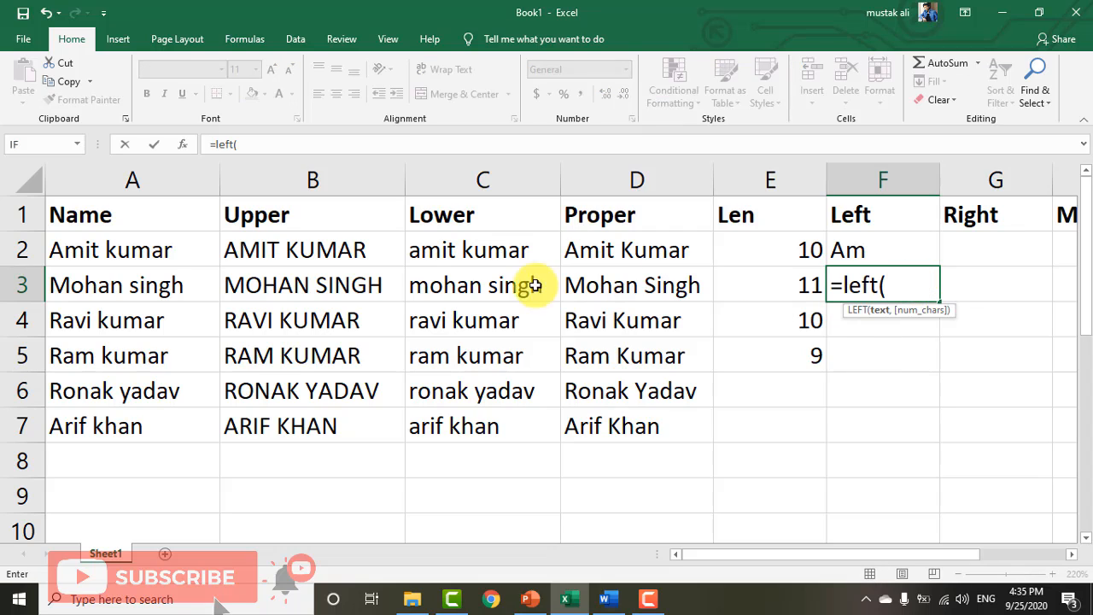
{"action": "left_click", "coordinate": [177, 283]}
{"action": "type", "text": ","}
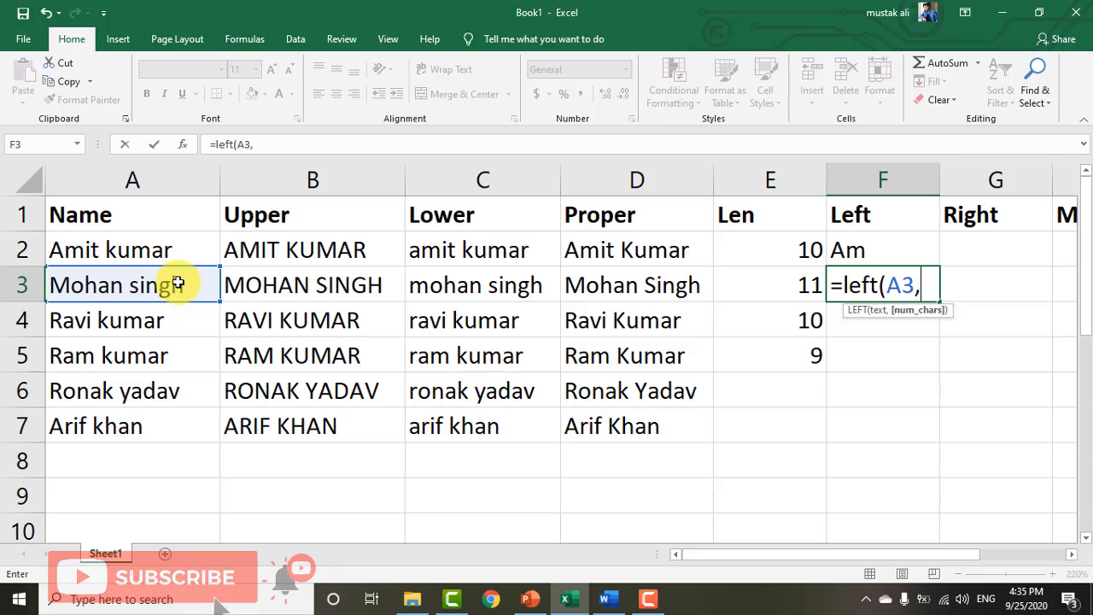
{"action": "type", "text": "2)"}
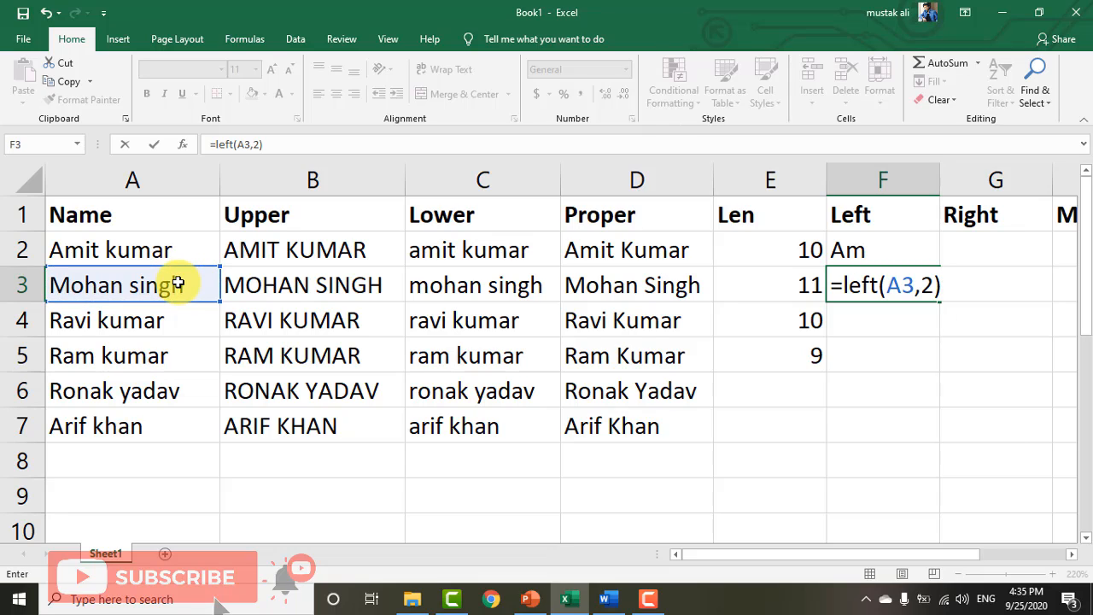
{"action": "key", "text": "Return"}
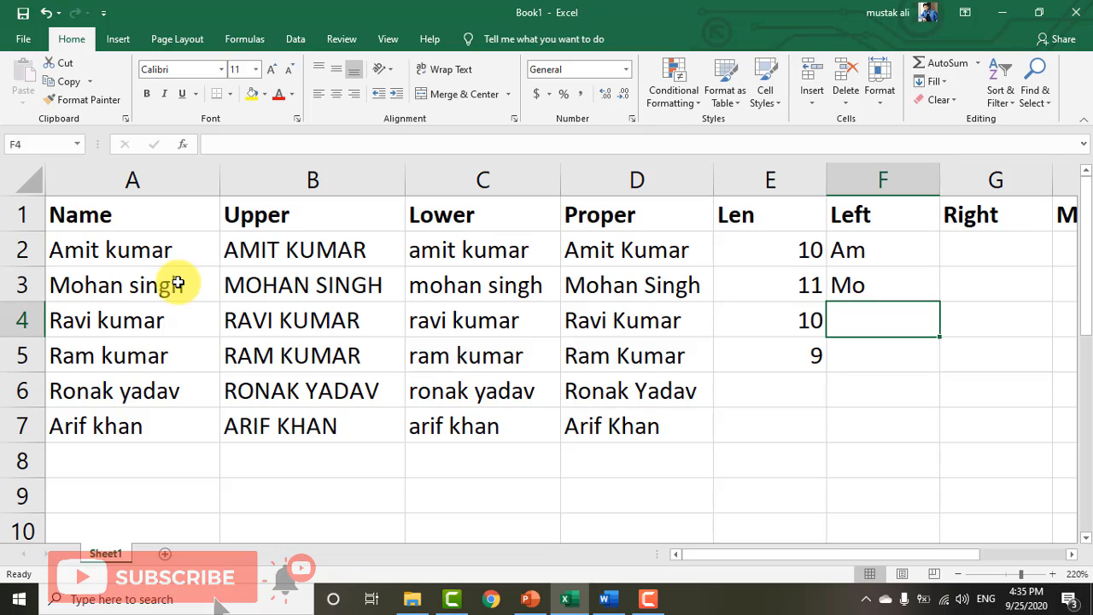
Step: Enter the formula =Left(A4,2) in cell F4 to extract the first two characters of the third name
{"action": "type", "text": "="}
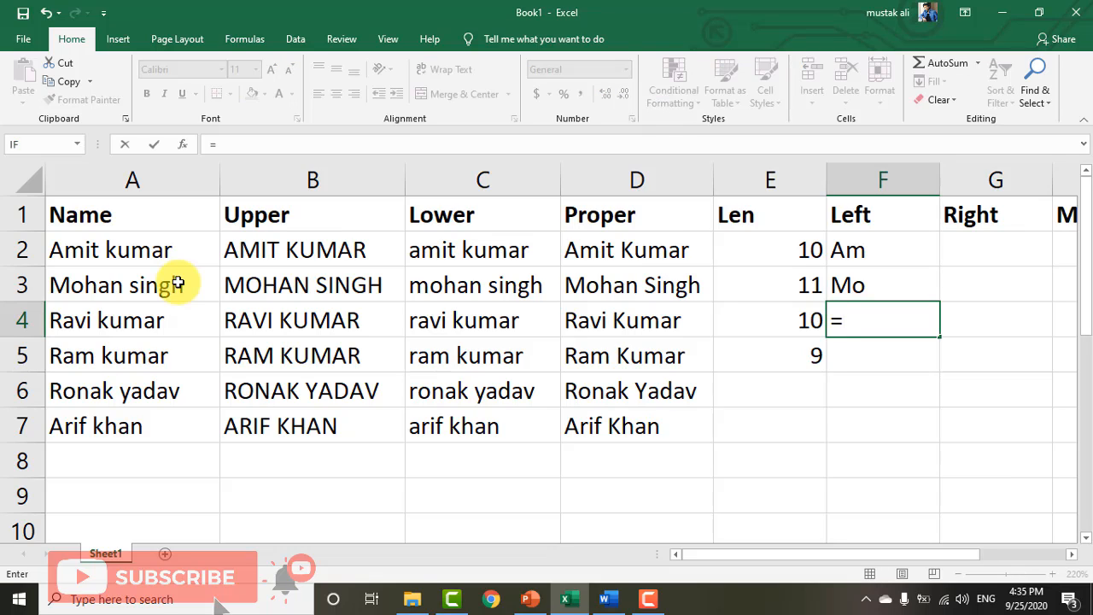
{"action": "type", "text": "L"}
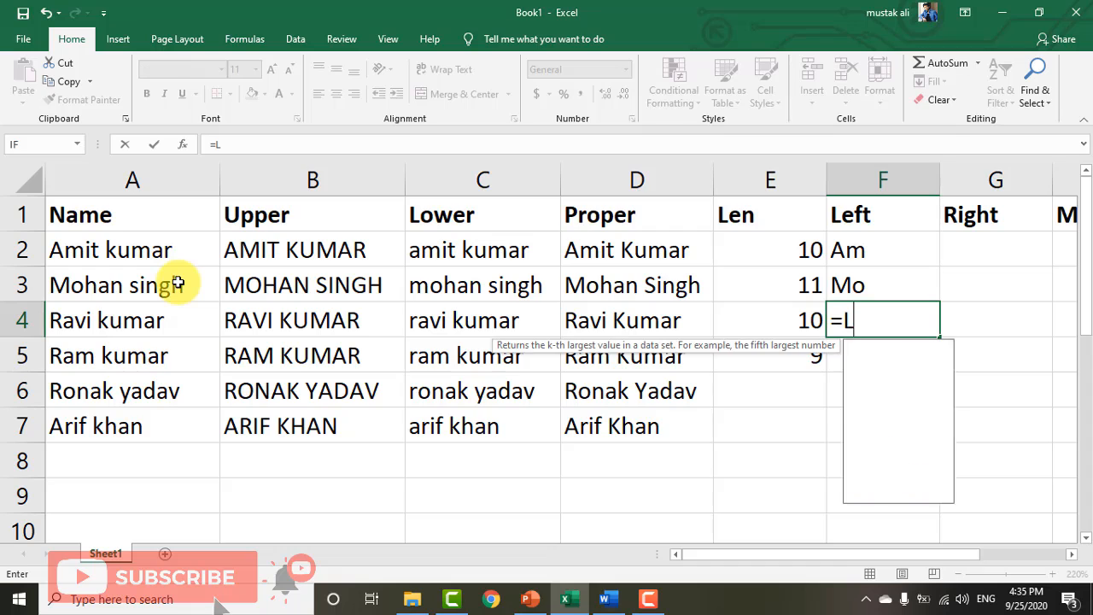
{"action": "type", "text": "eft("}
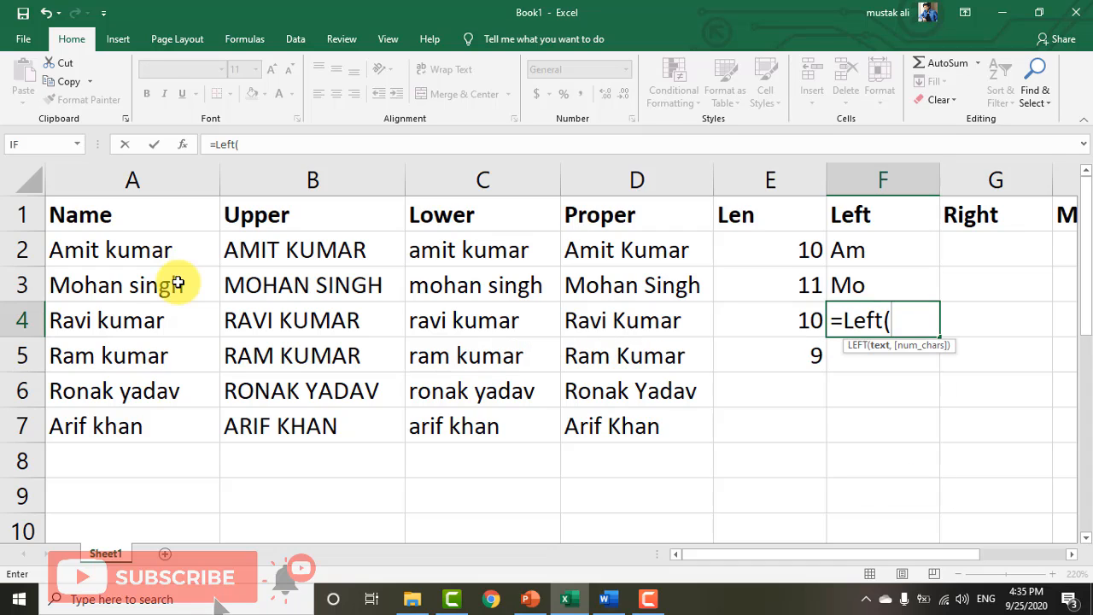
{"action": "left_click", "coordinate": [74, 318]}
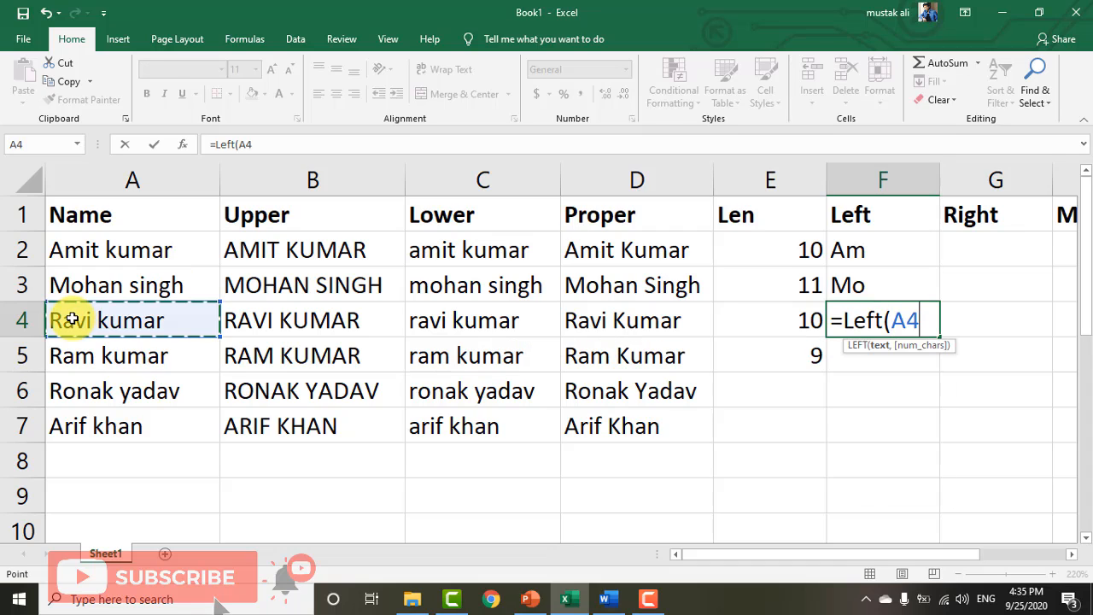
{"action": "type", "text": ","}
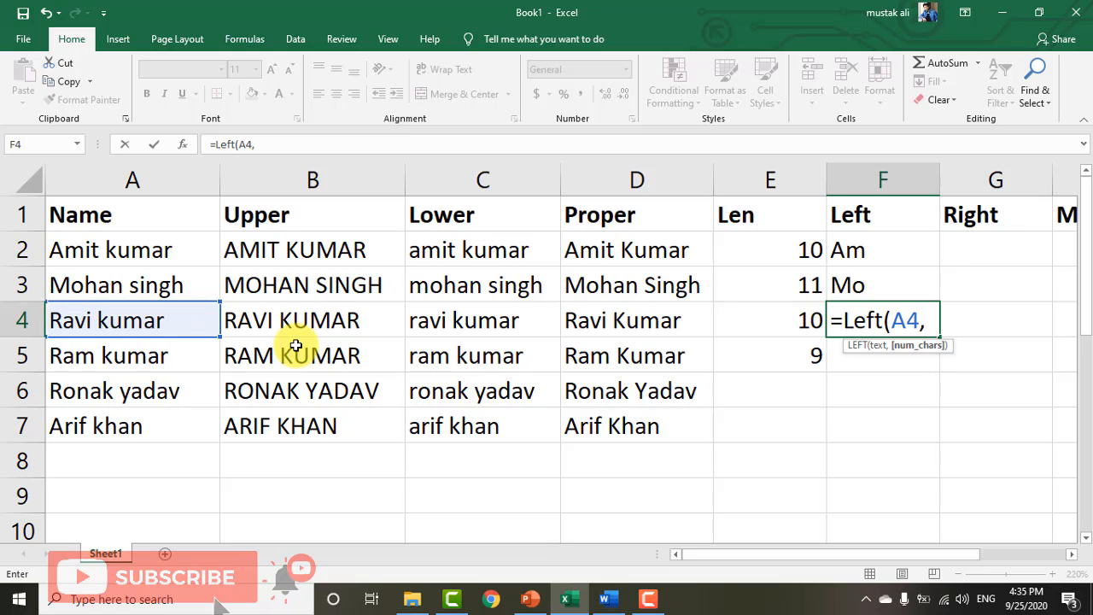
{"action": "type", "text": "2)"}
{"action": "key", "text": "Return"}
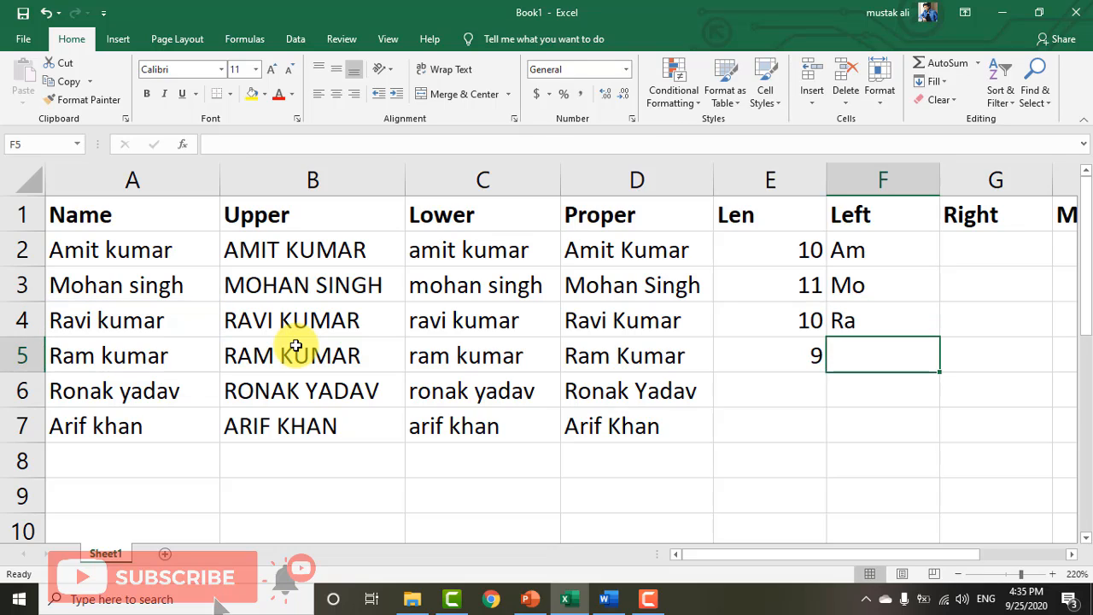
Step: Enter the formula =left(A5,3) in cell F5 to extract the first three characters of the fourth name
{"action": "type", "text": "="}
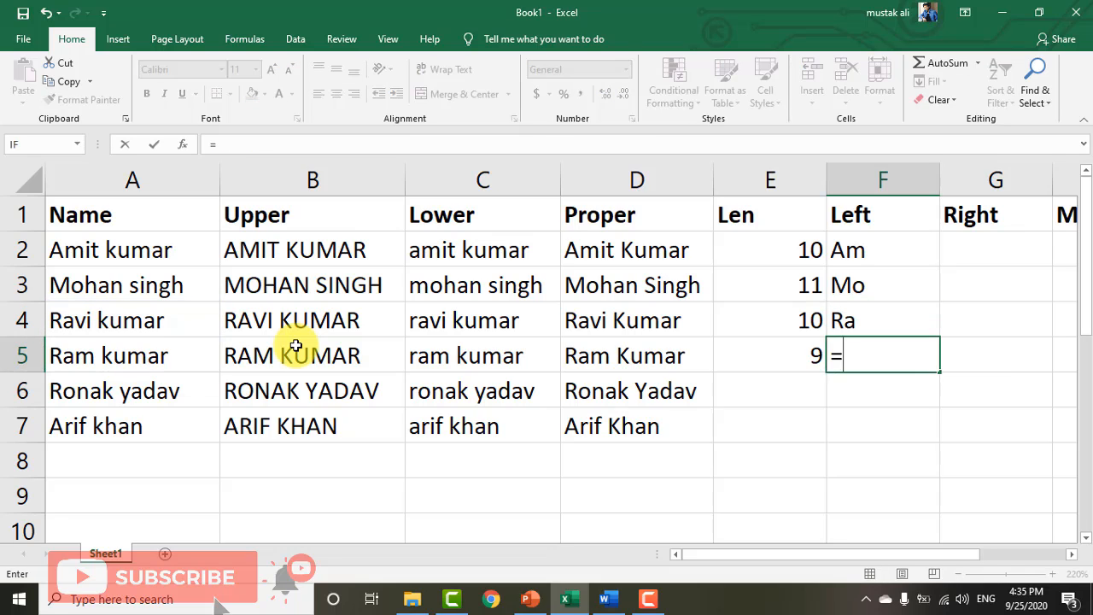
{"action": "type", "text": "left"}
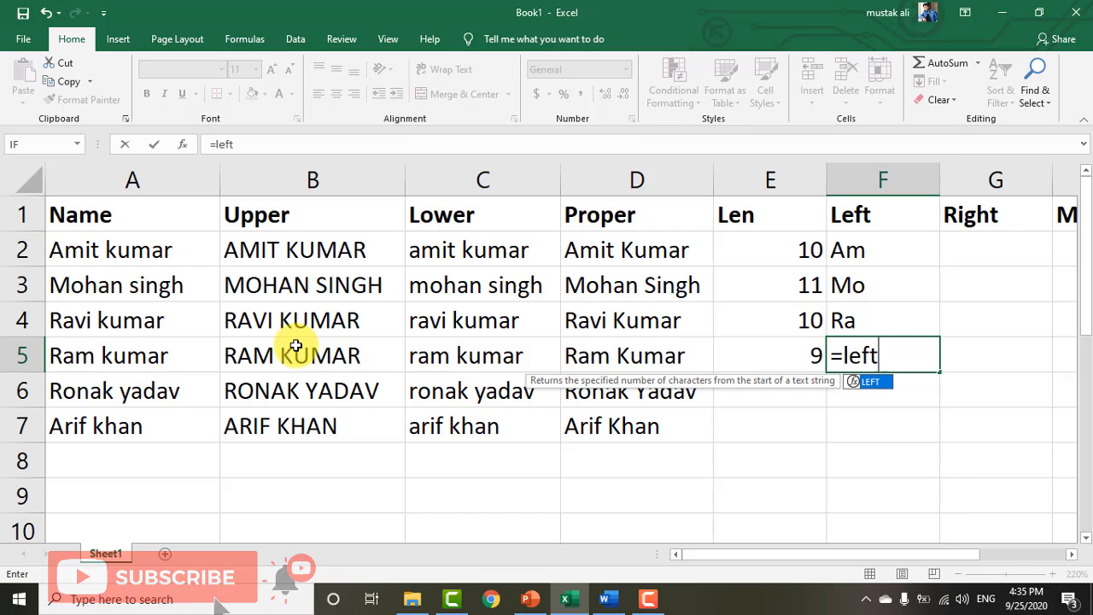
{"action": "type", "text": "("}
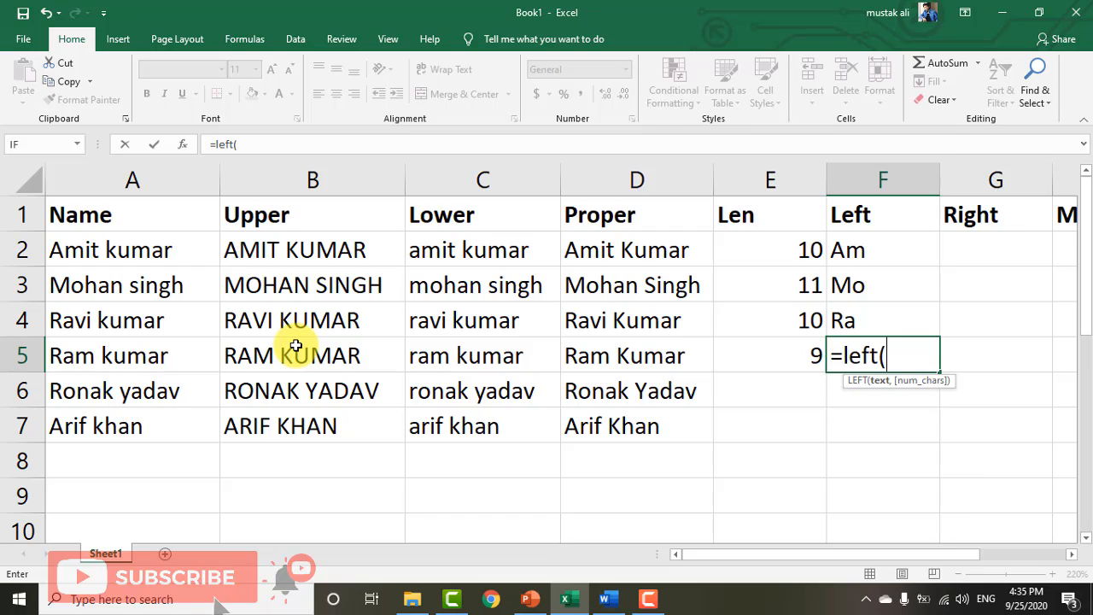
{"action": "left_click", "coordinate": [164, 362]}
{"action": "type", "text": ","}
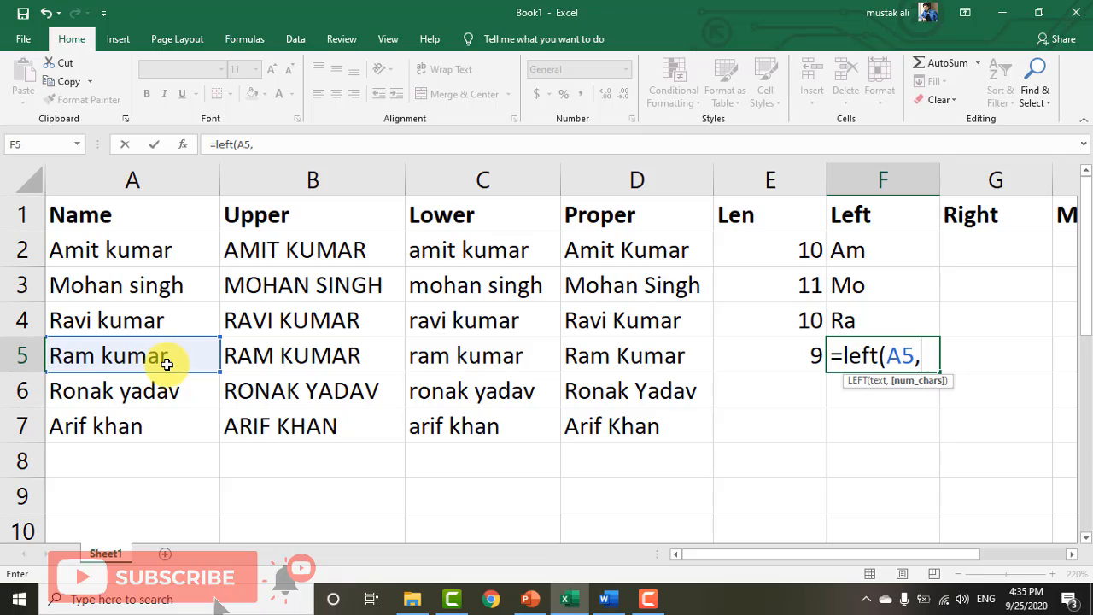
{"action": "type", "text": "3)"}
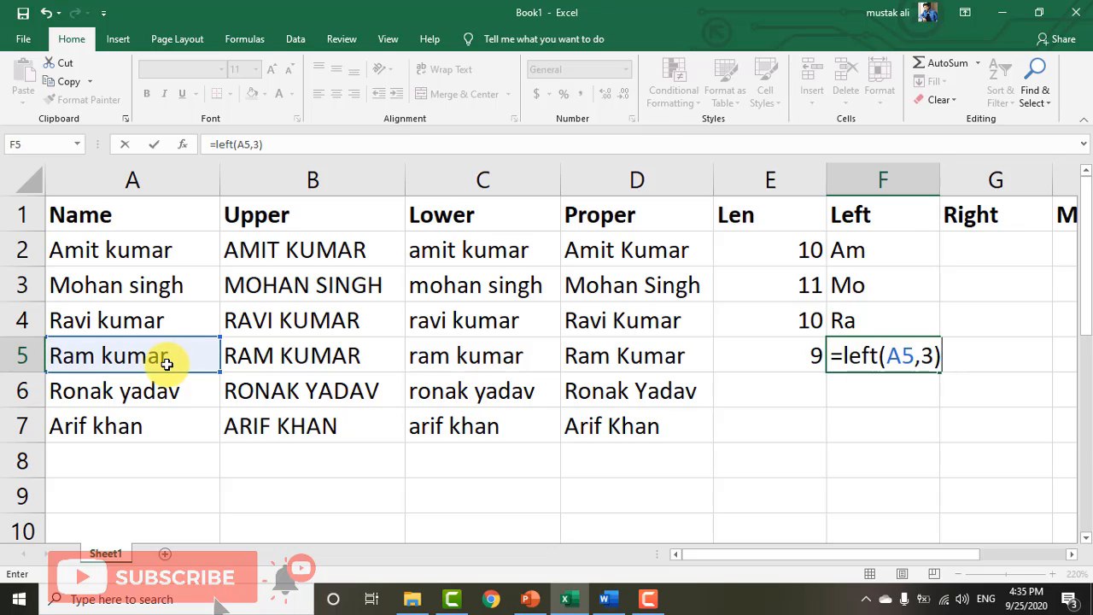
{"action": "key", "text": "Return"}
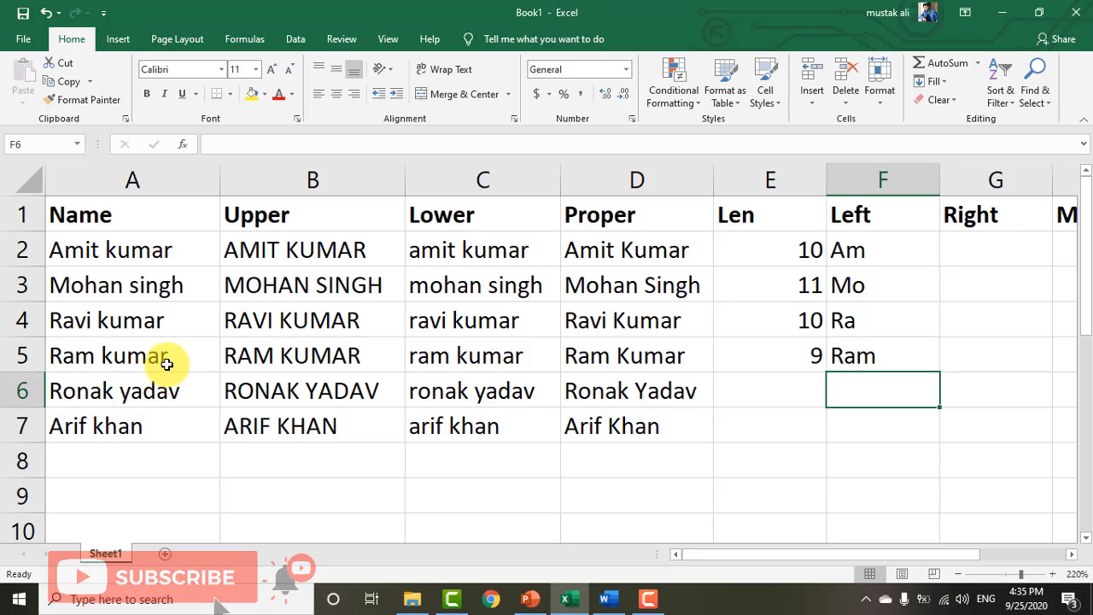
Step: Enter the formula =left(A6,2) in cell F6 to extract the first two characters of the fifth name
{"action": "type", "text": "=="}
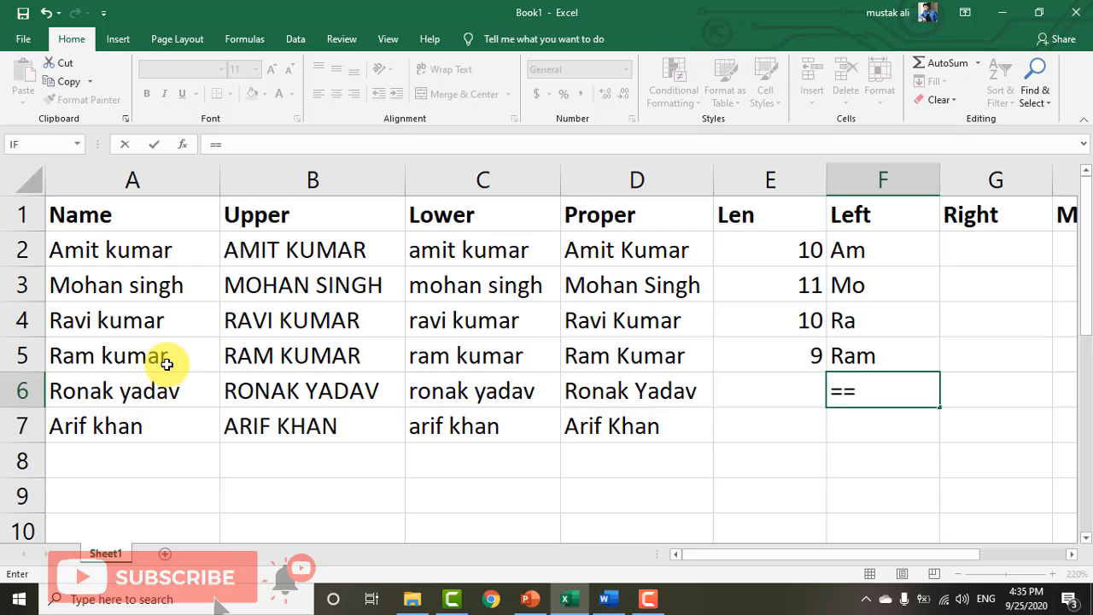
{"action": "key", "text": "BackSpace"}
{"action": "type", "text": "left("}
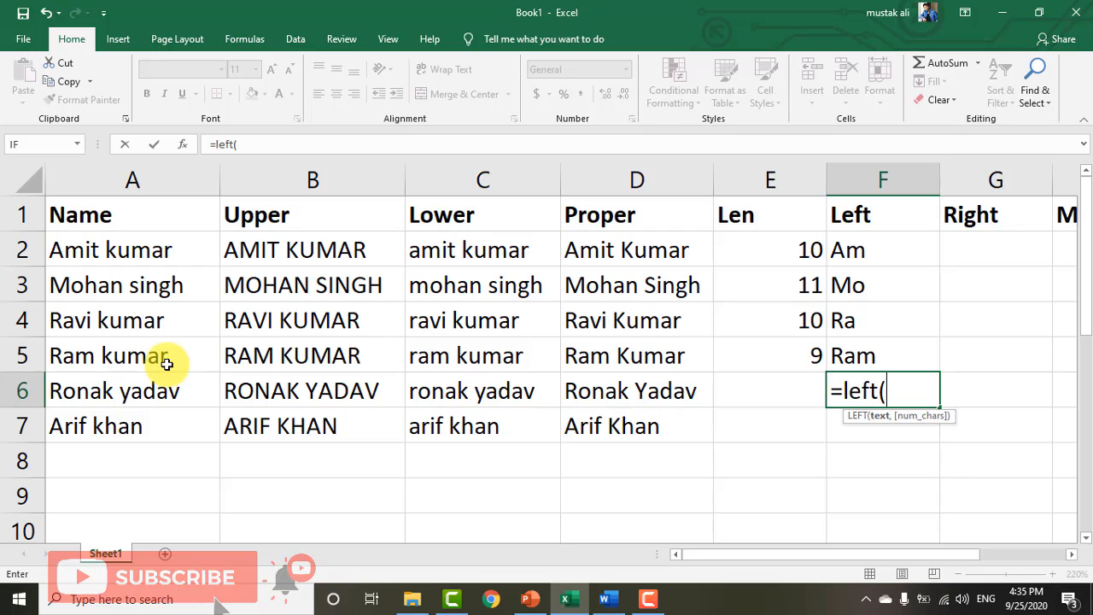
{"action": "left_click", "coordinate": [121, 393]}
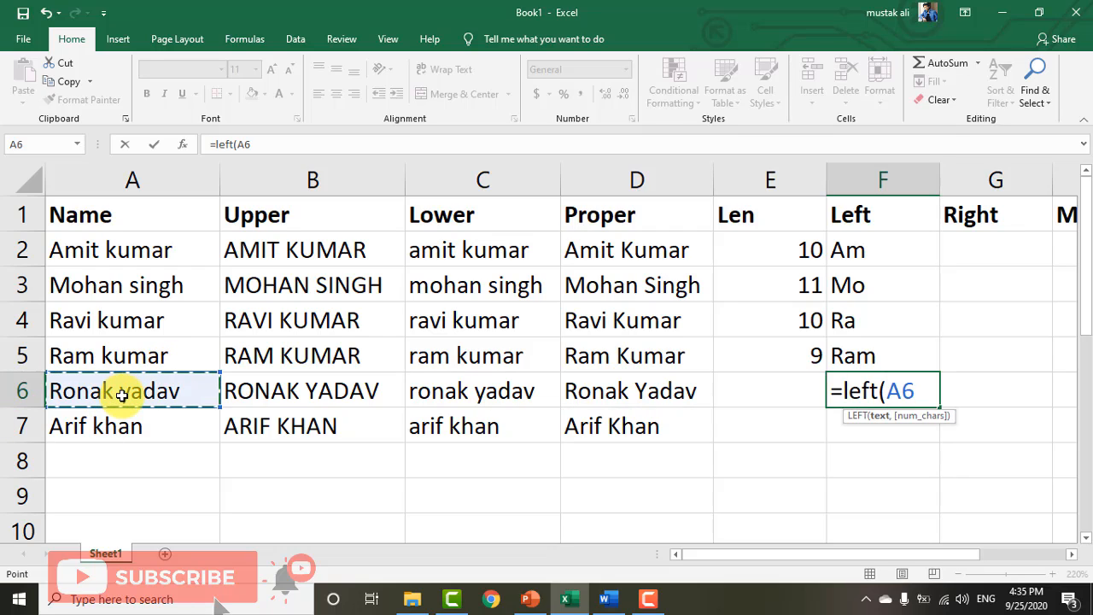
{"action": "type", "text": ",2"}
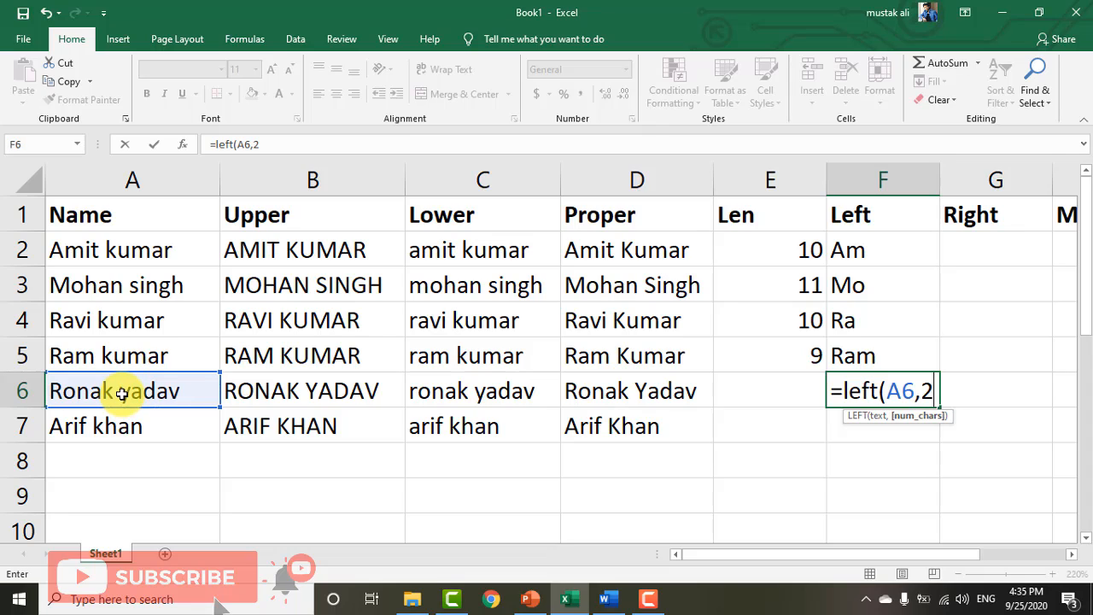
{"action": "type", "text": ")"}
{"action": "key", "text": "Return"}
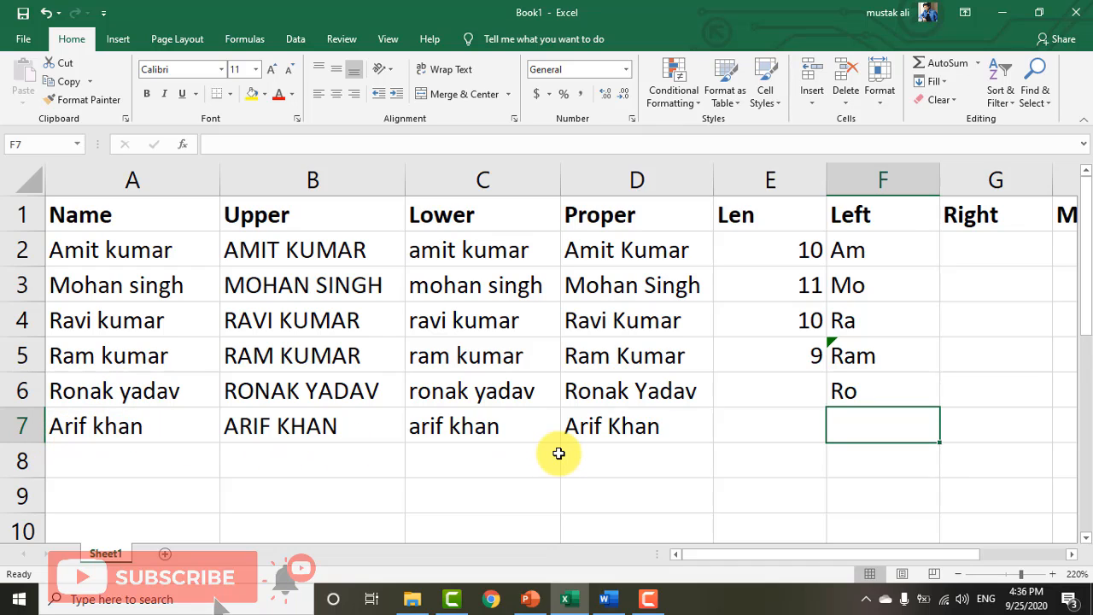
Step: Fill the two-character LEFT formula from cell F4 down through F6, replacing the formulas there
{"action": "left_click", "coordinate": [904, 350]}
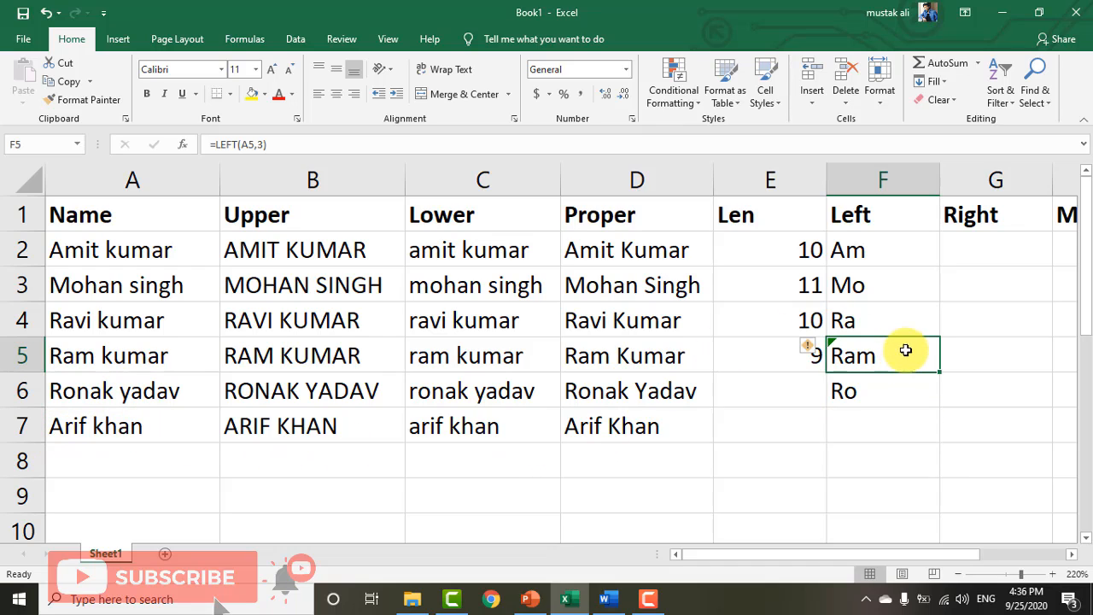
{"action": "left_click", "coordinate": [910, 328]}
{"action": "left_click_drag", "start_coordinate": [939, 336], "coordinate": [935, 406]}
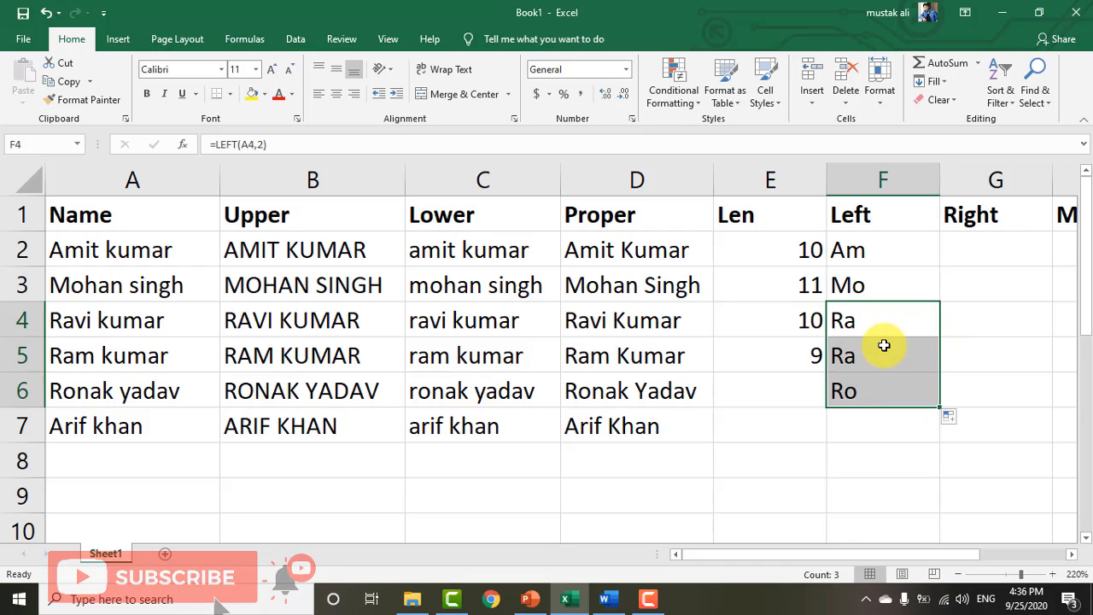
{"action": "left_click", "coordinate": [883, 346]}
Step: Auto-fit the widths of the Left and Len columns to their contents, with cell G2 selected
{"action": "left_click", "coordinate": [982, 246]}
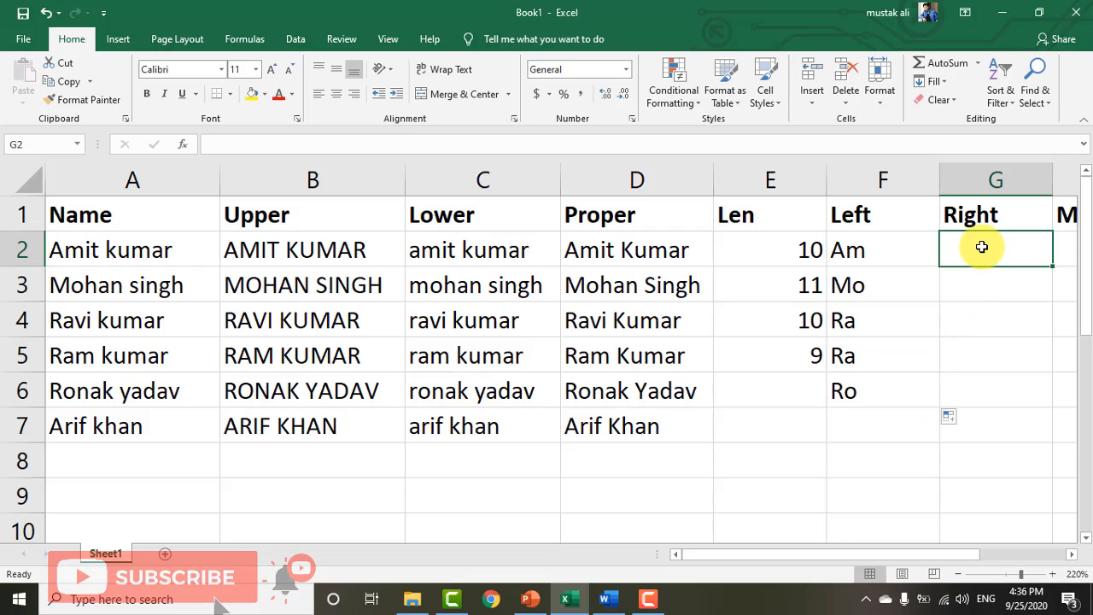
{"action": "double_click", "coordinate": [938, 181]}
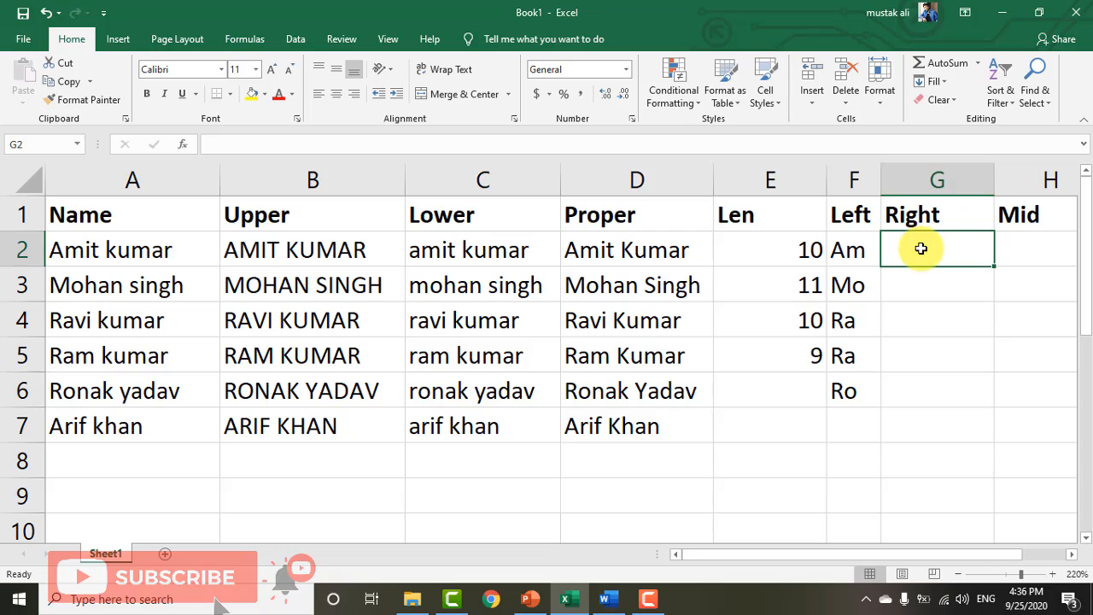
{"action": "double_click", "coordinate": [826, 180]}
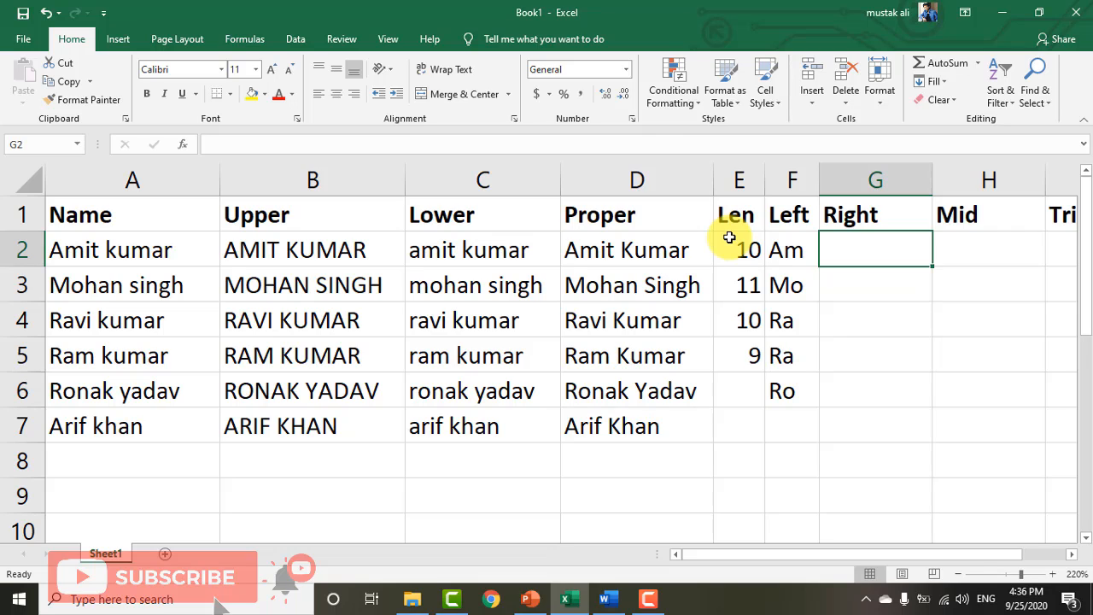
Step: Enter the formula =right(A2,3) in cell G2 to extract the last three characters of the first name
{"action": "type", "text": "="}
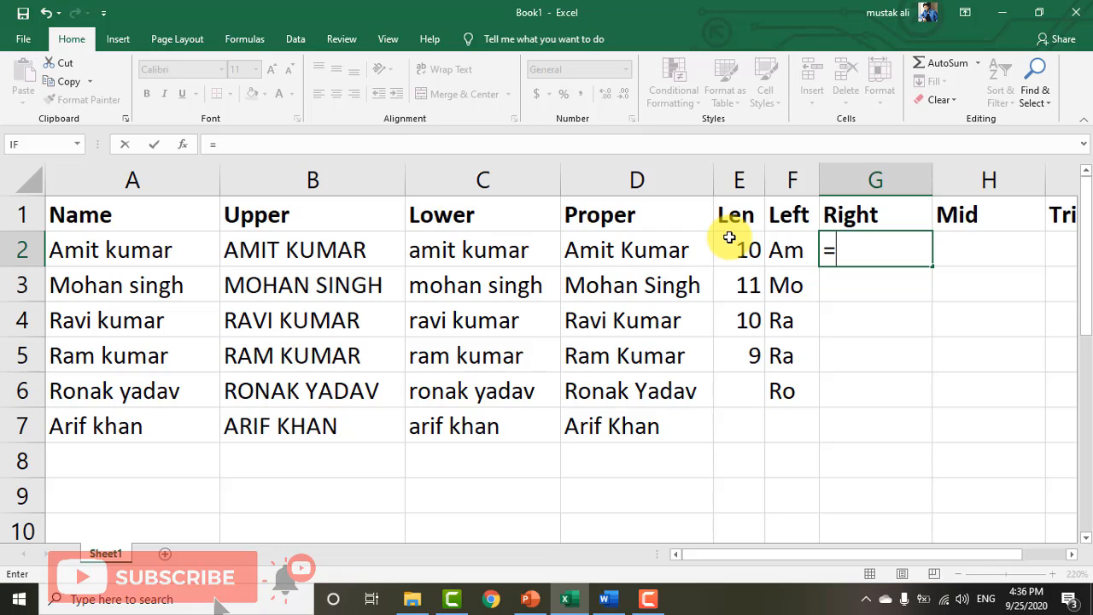
{"action": "type", "text": "right"}
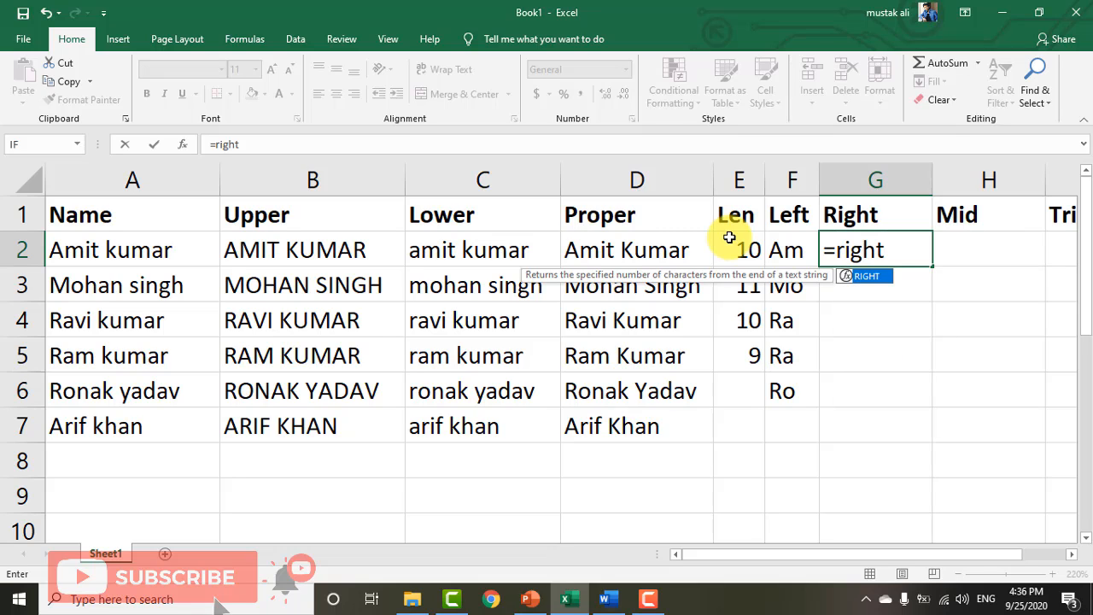
{"action": "type", "text": "("}
{"action": "left_click", "coordinate": [141, 252]}
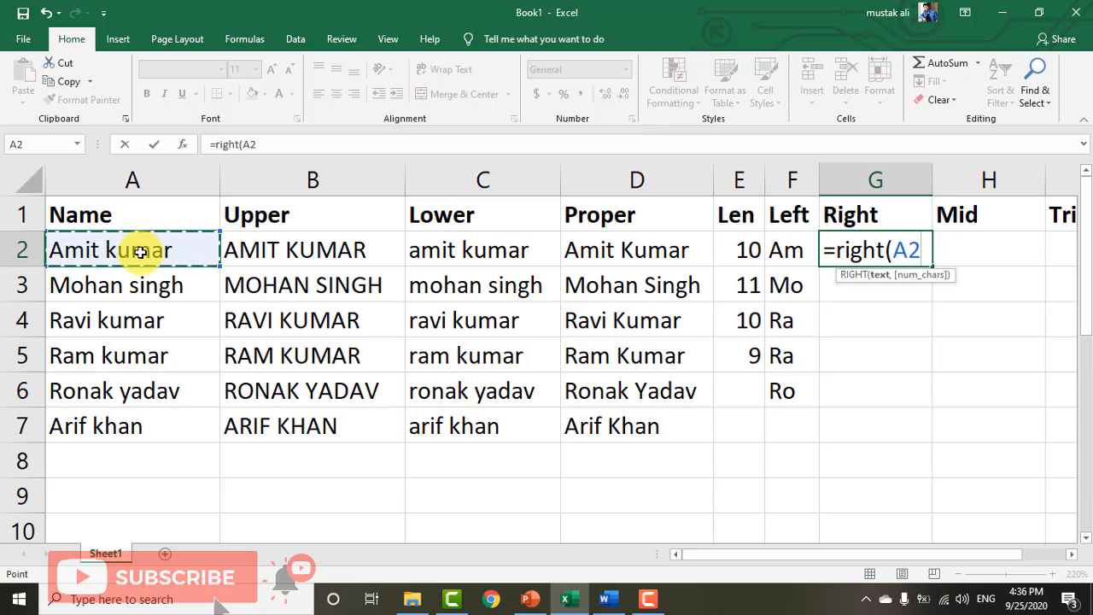
{"action": "type", "text": ","}
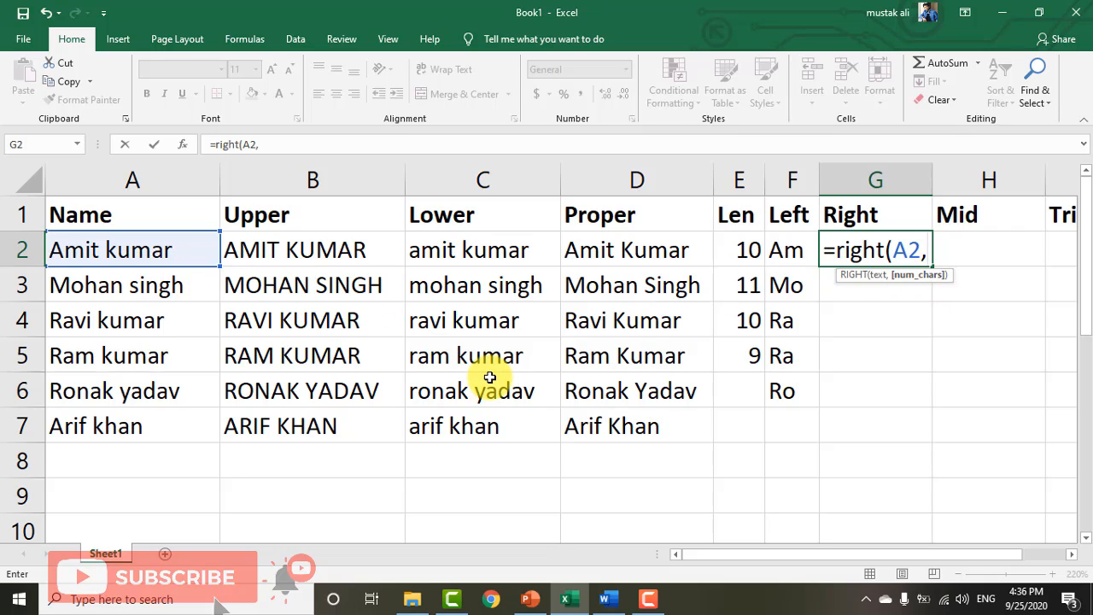
{"action": "type", "text": "3)"}
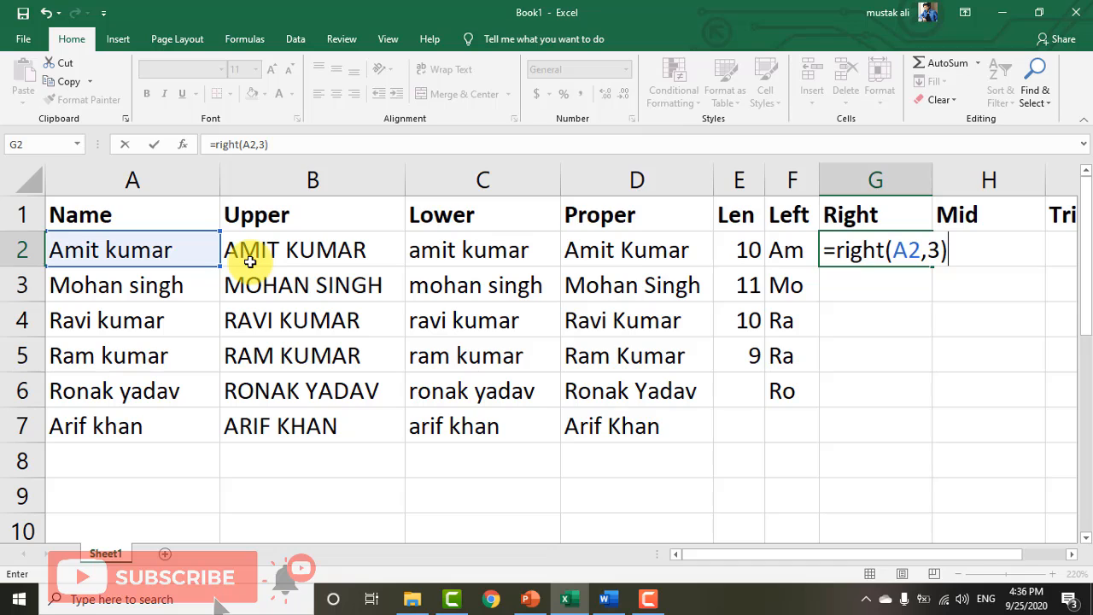
{"action": "key", "text": "Return"}
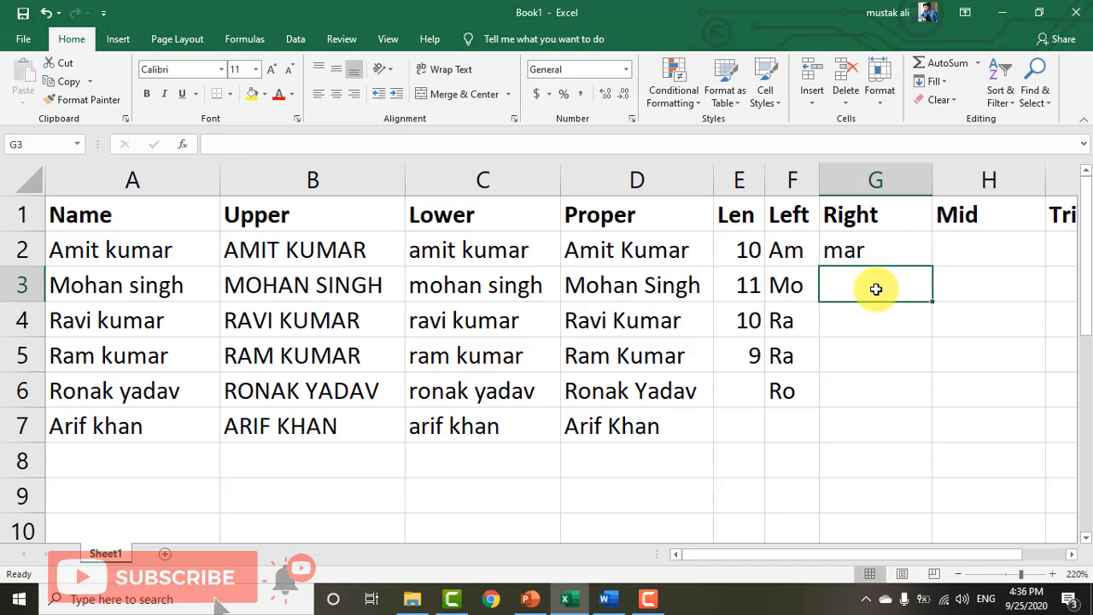
Step: Enter the formula =right(A3,3) in cell G3 to extract the last three characters of the second name
{"action": "type", "text": "=right("}
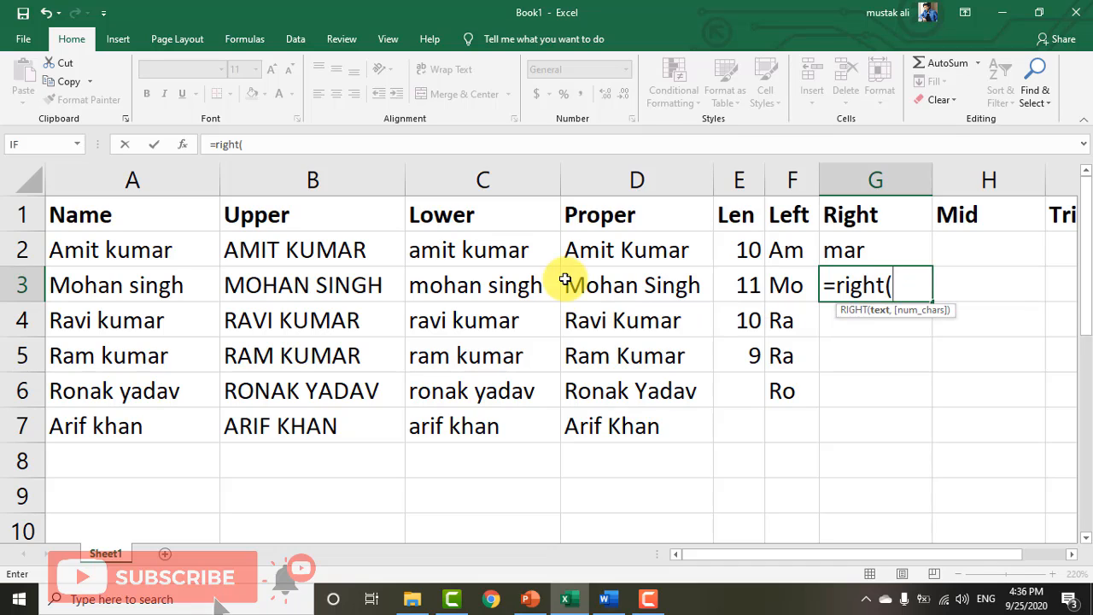
{"action": "left_click", "coordinate": [175, 282]}
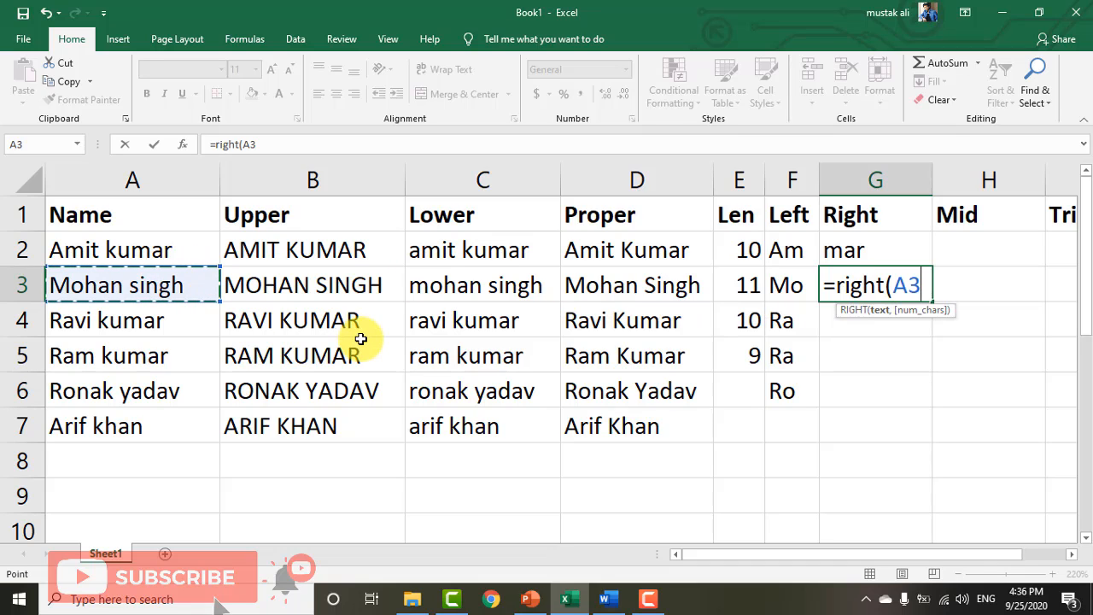
{"action": "type", "text": ","}
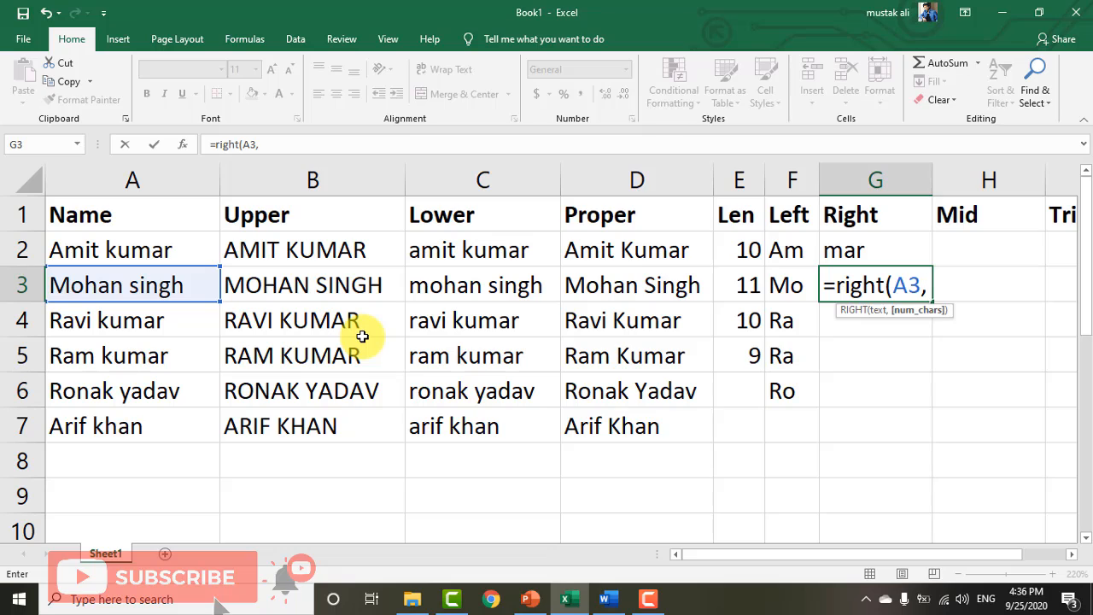
{"action": "type", "text": "3)"}
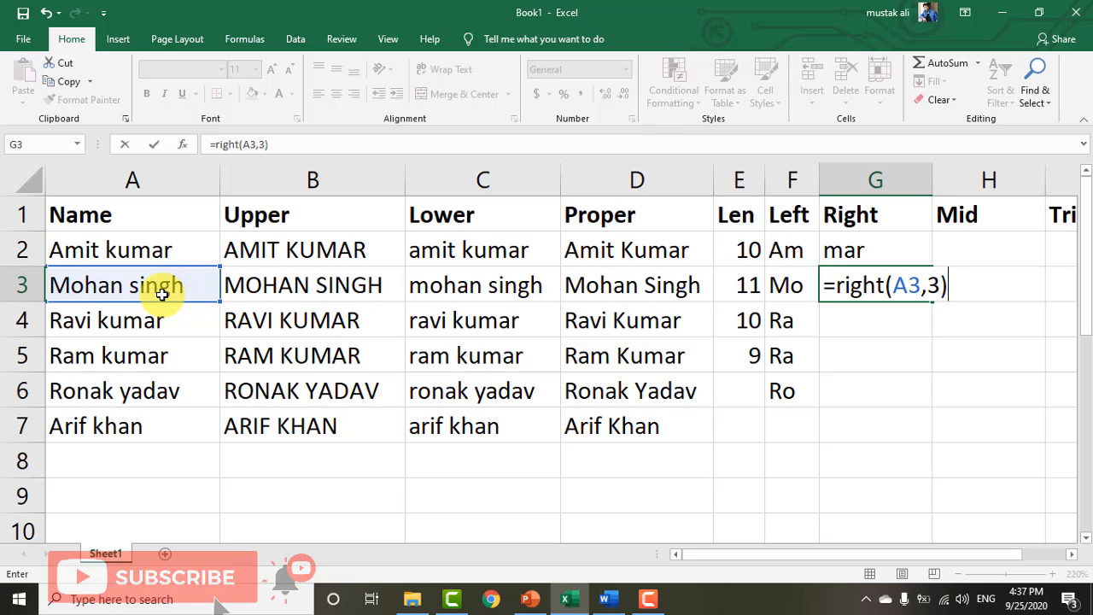
{"action": "key", "text": "Return"}
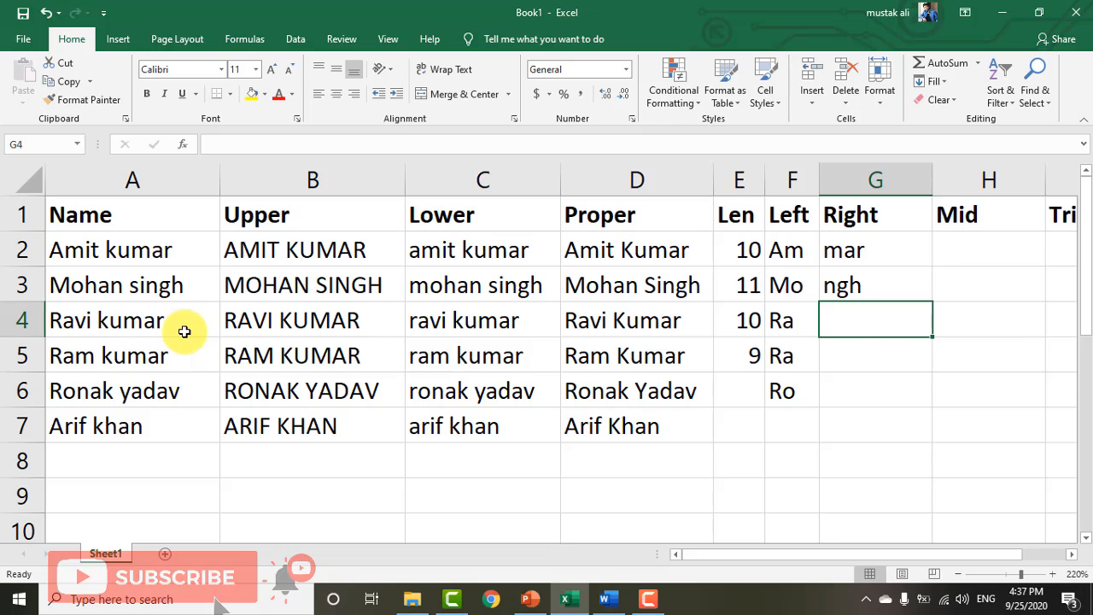
Step: Enter the formula =right(A4,6) in cell G4 to extract the last six characters of the third name
{"action": "type", "text": "="}
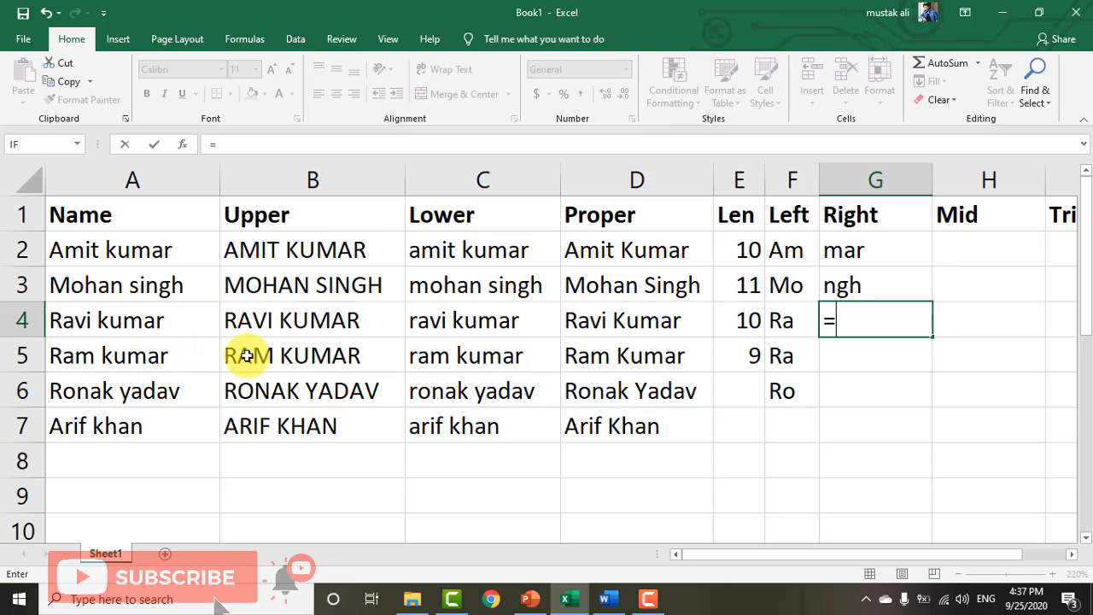
{"action": "type", "text": "right"}
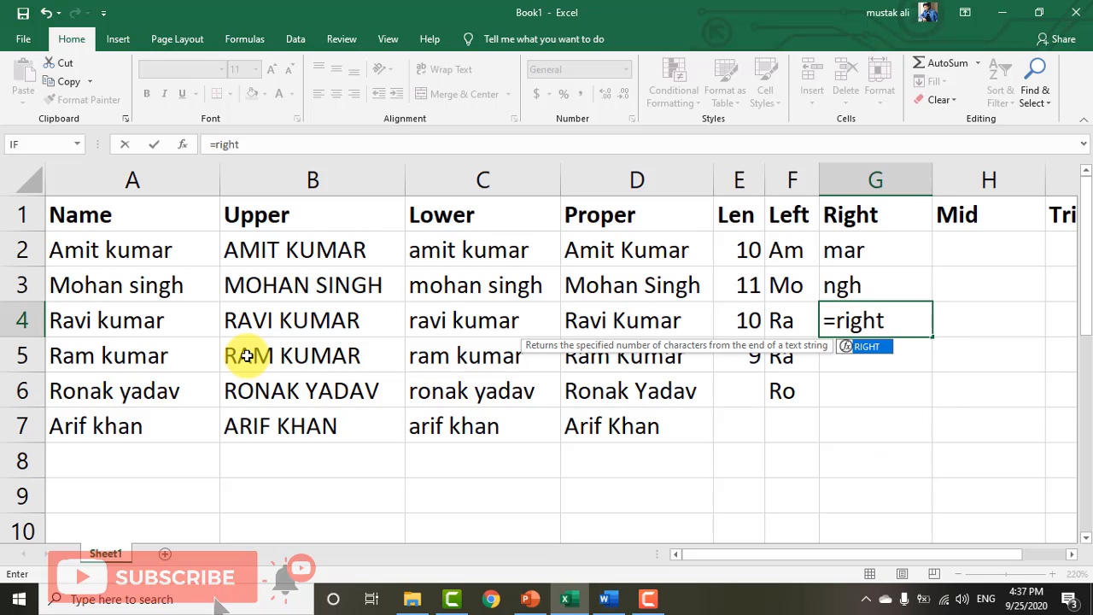
{"action": "type", "text": "("}
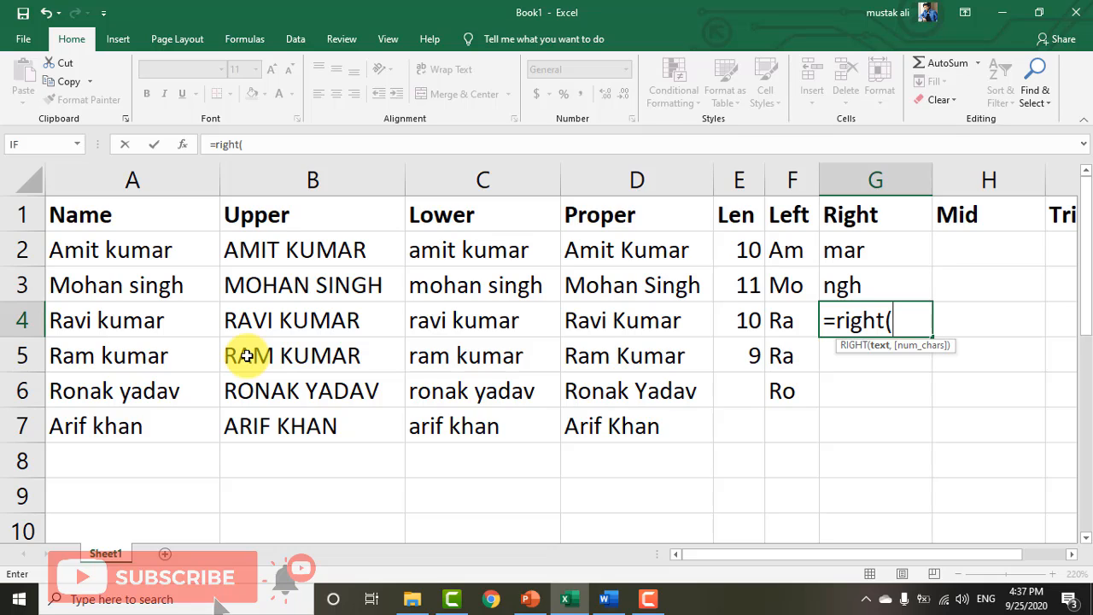
{"action": "left_click", "coordinate": [145, 324]}
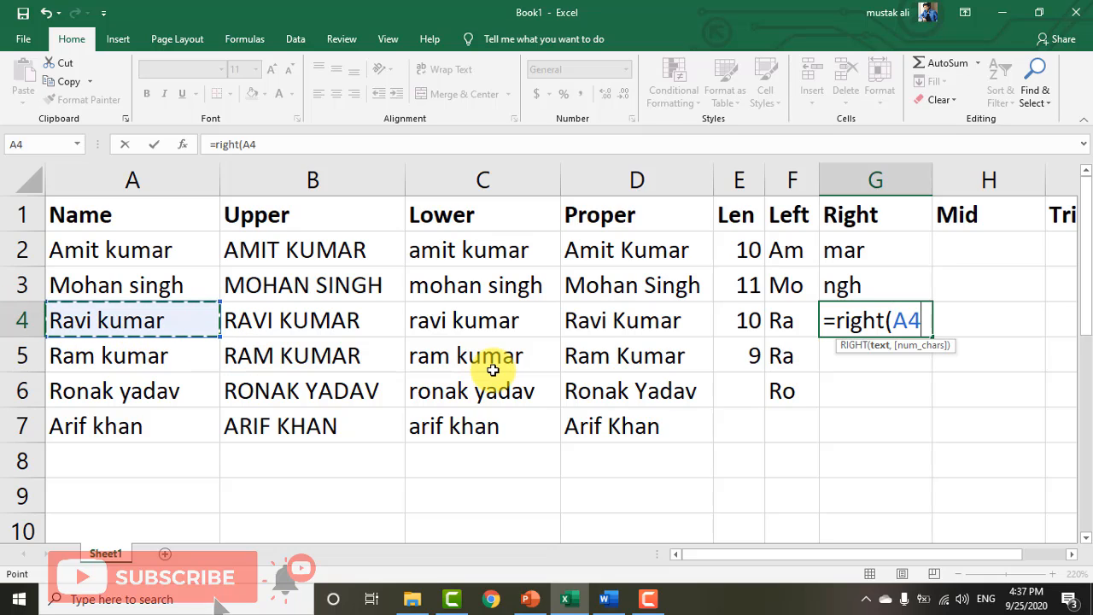
{"action": "type", "text": ","}
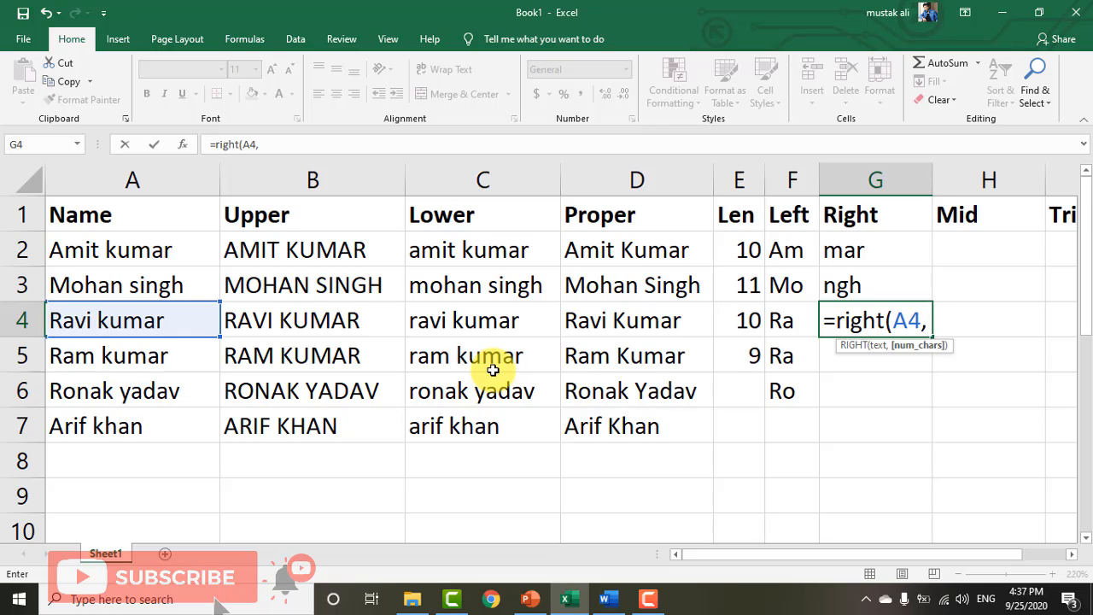
{"action": "type", "text": "5"}
{"action": "key", "text": "BackSpace"}
{"action": "type", "text": "6)"}
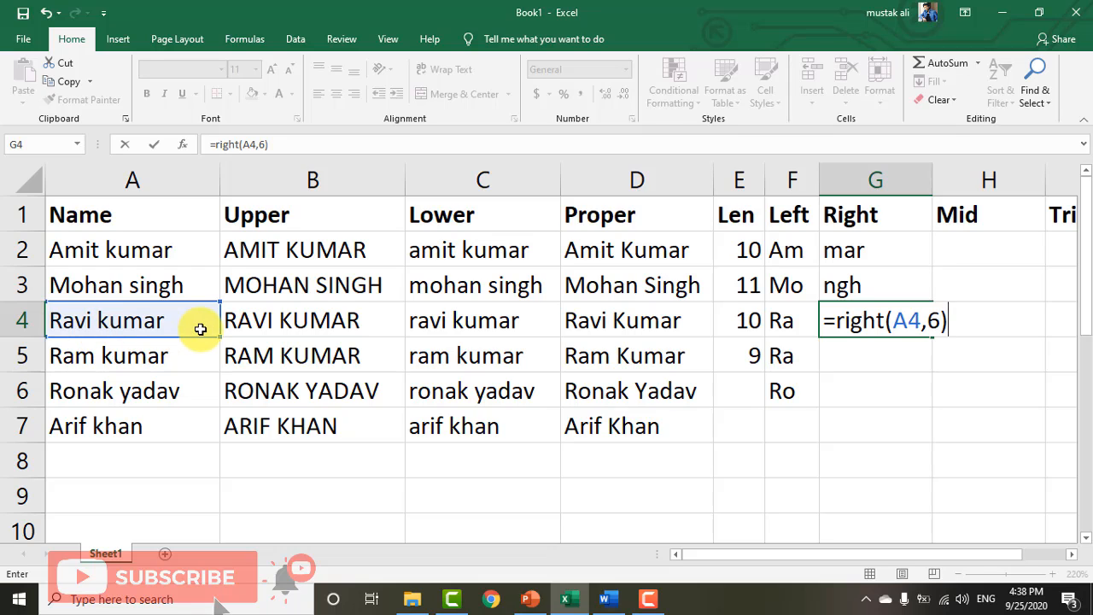
{"action": "key", "text": "Return"}
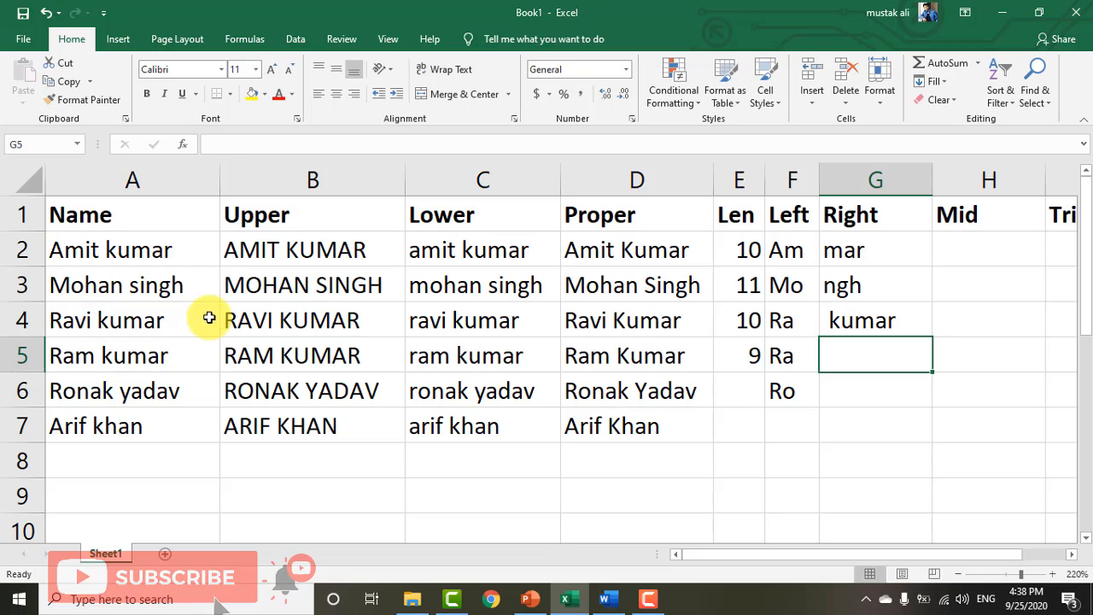
Step: Enter the formula =right(A7,5) in cell G7 to extract the last five characters of the sixth name
{"action": "left_click", "coordinate": [877, 318]}
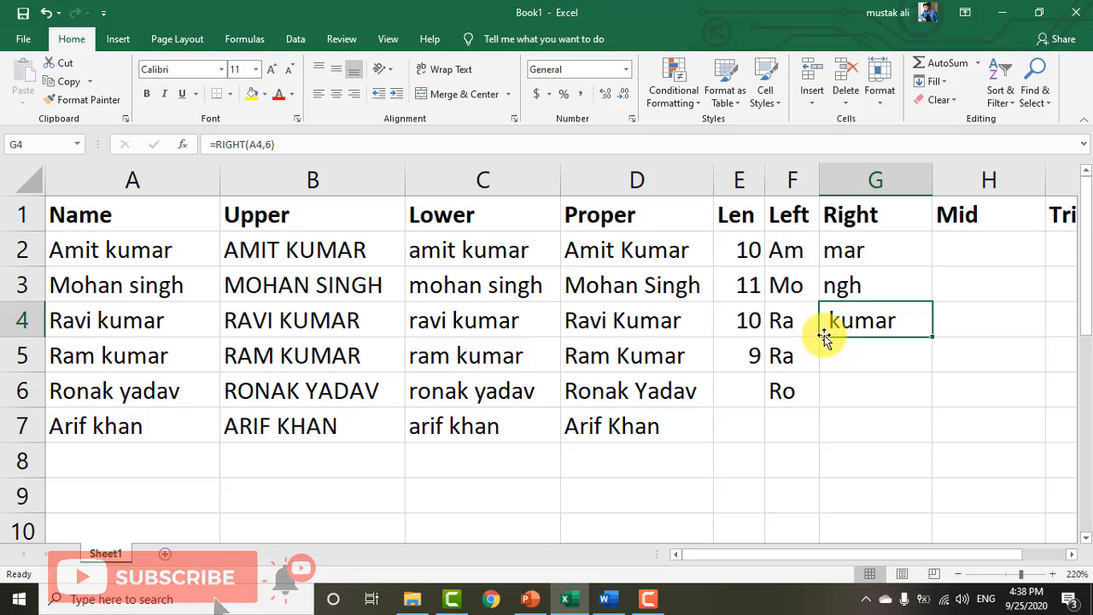
{"action": "key", "text": "Down"}
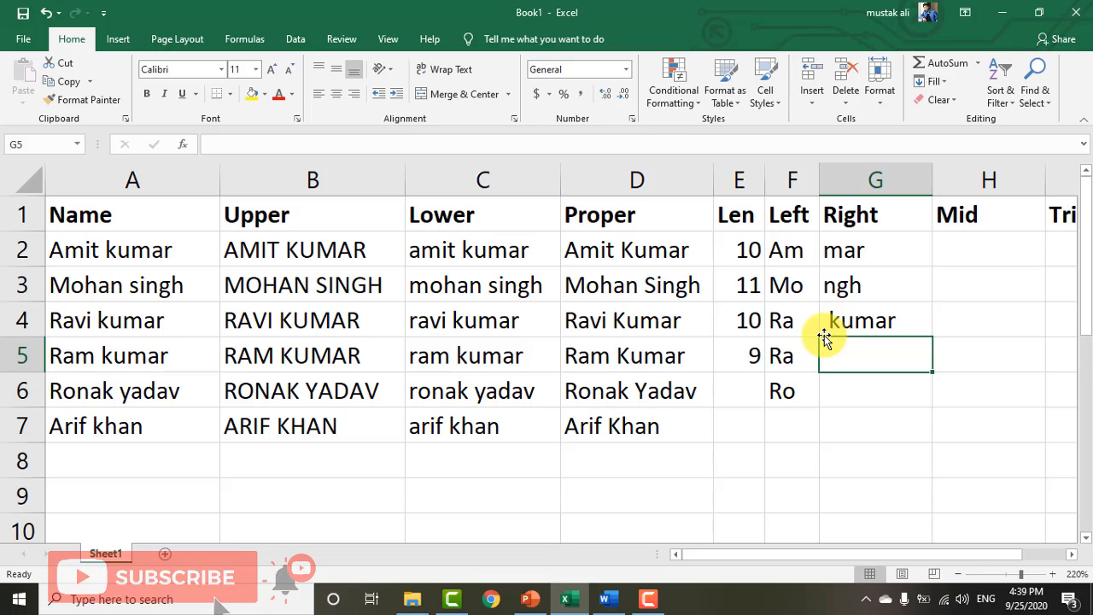
{"action": "key", "text": "Down"}
{"action": "key", "text": "Down"}
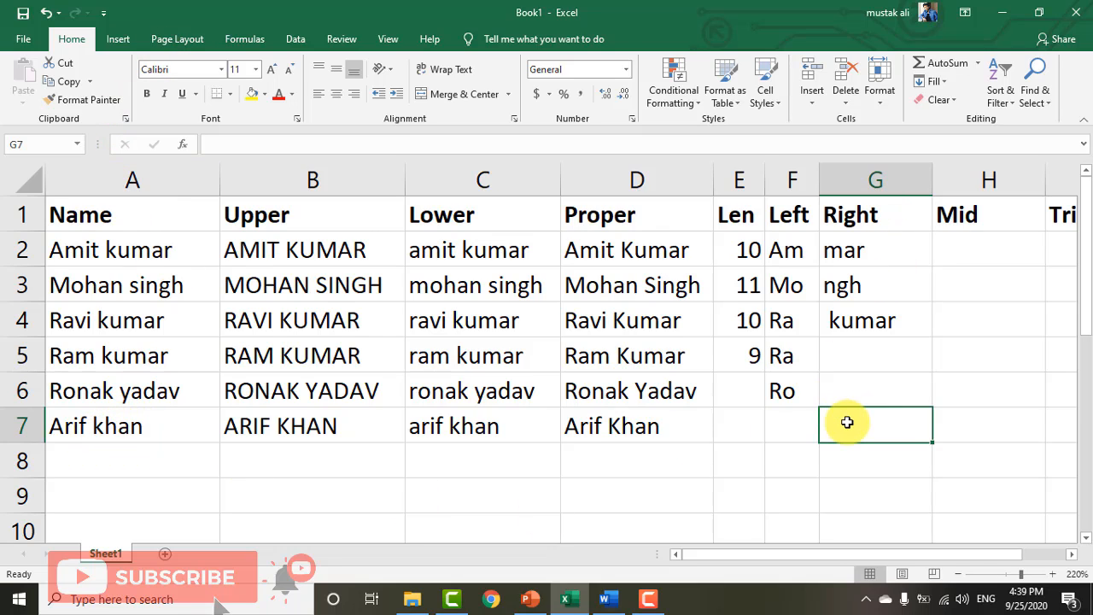
{"action": "type", "text": "=right("}
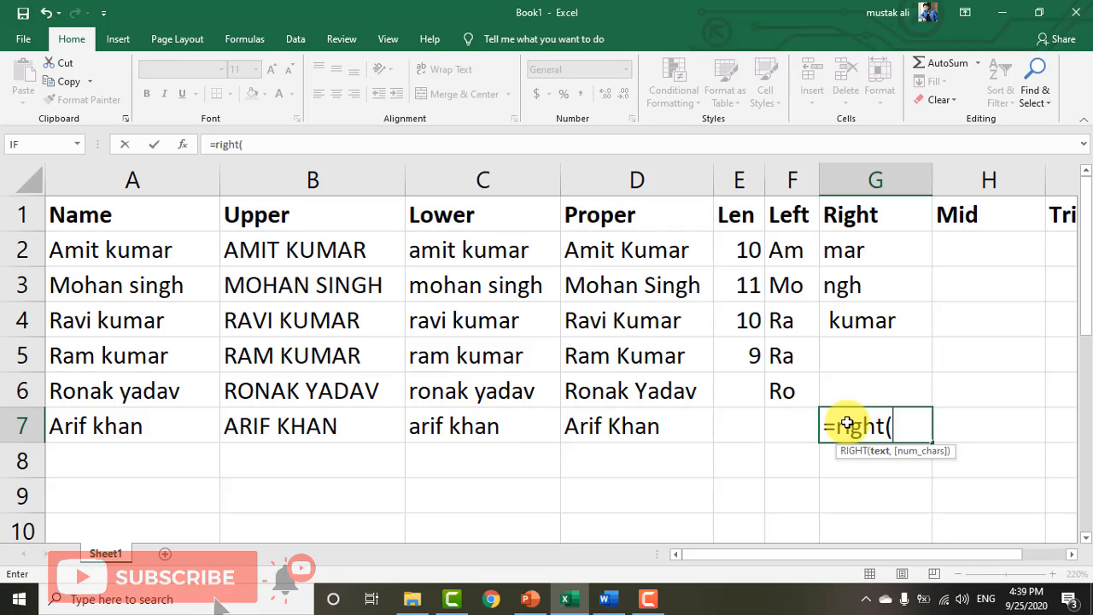
{"action": "left_click", "coordinate": [167, 428]}
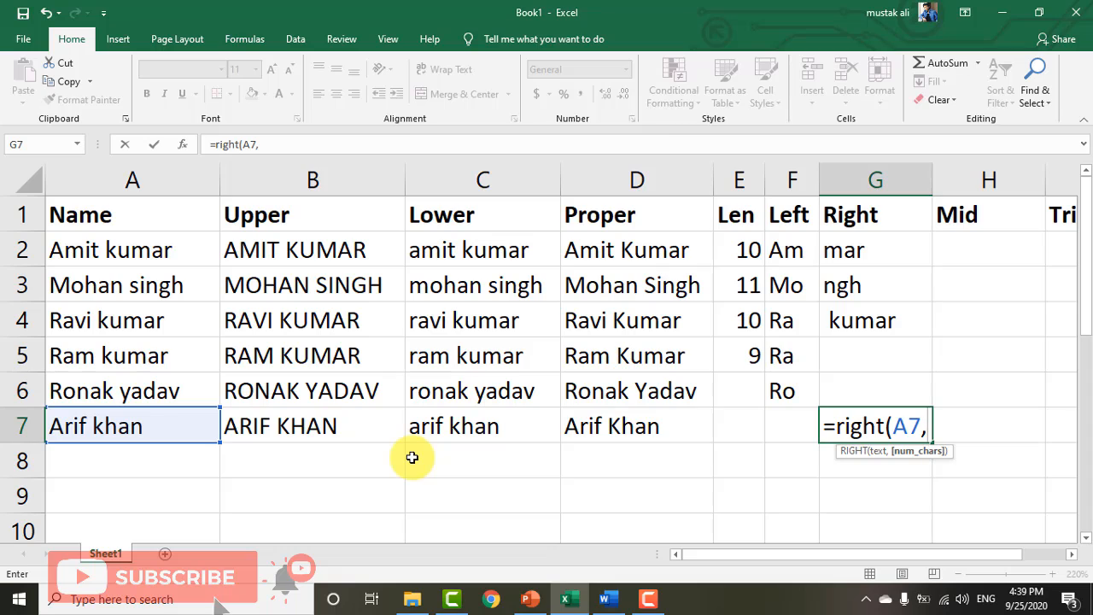
{"action": "type", "text": "5)"}
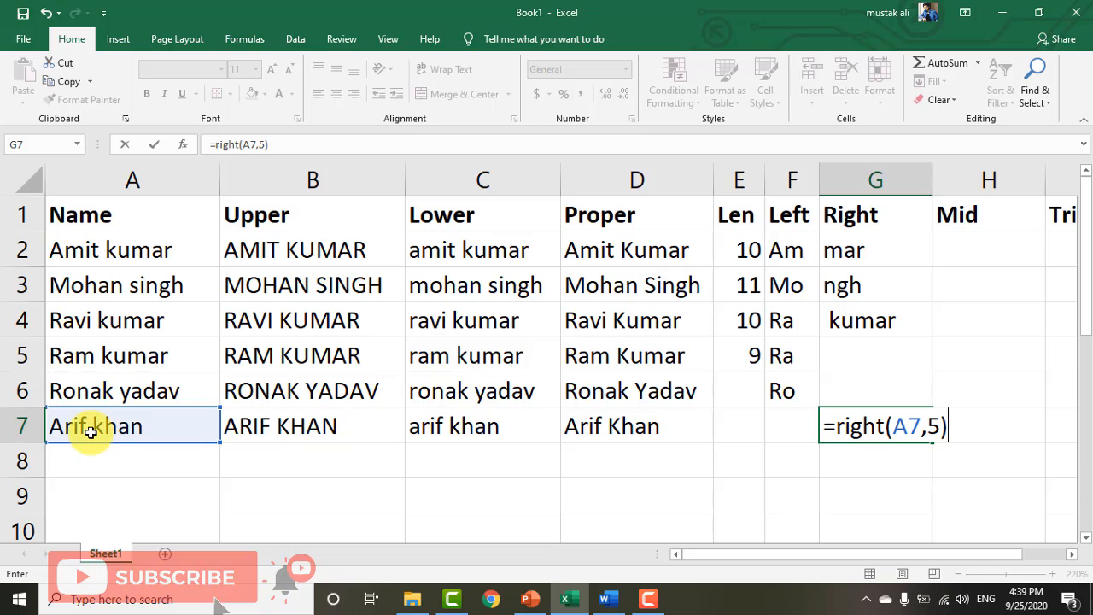
{"action": "key", "text": "Return"}
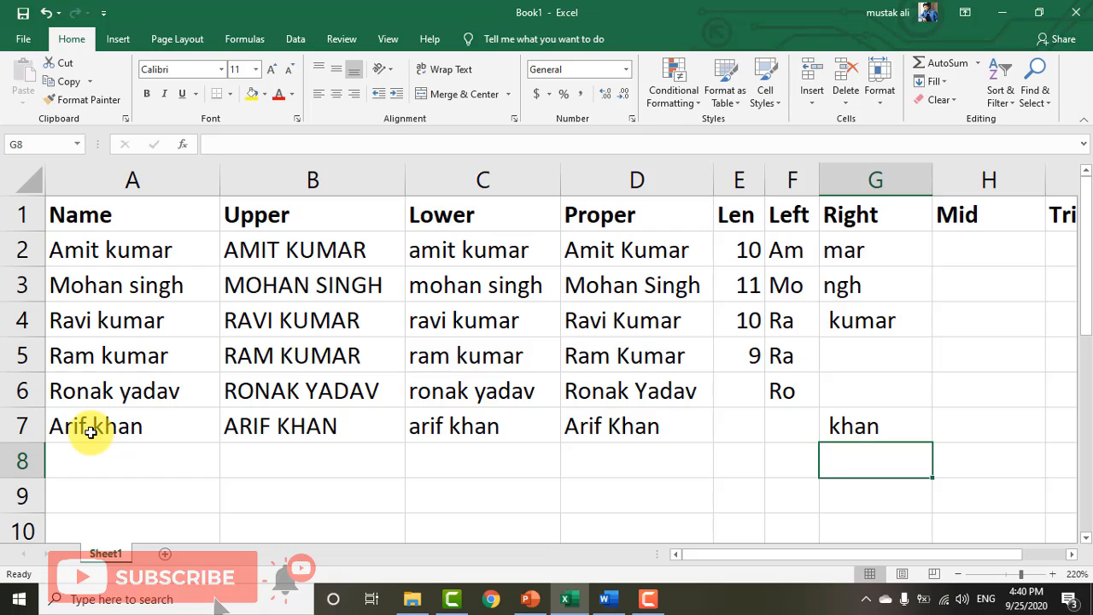
{"action": "left_click", "coordinate": [848, 365]}
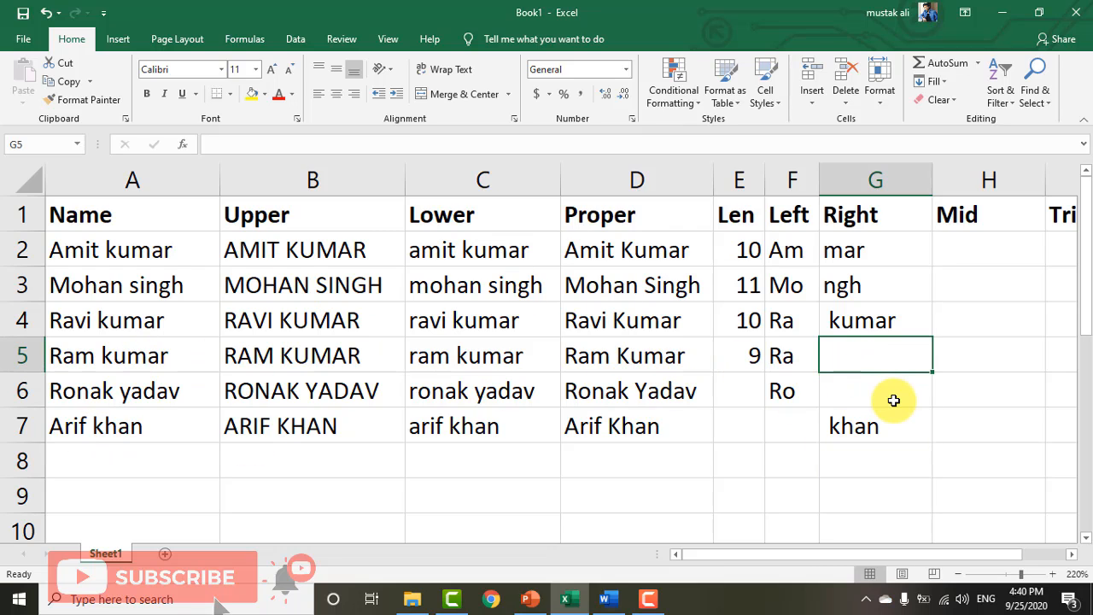
{"action": "type", "text": "=right("}
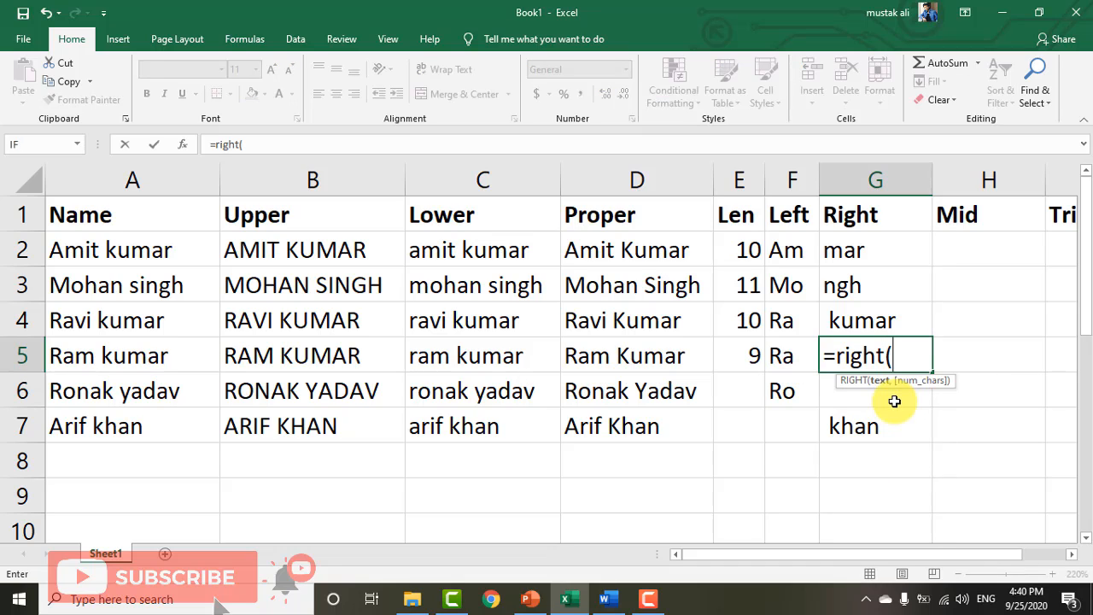
{"action": "left_click", "coordinate": [164, 359]}
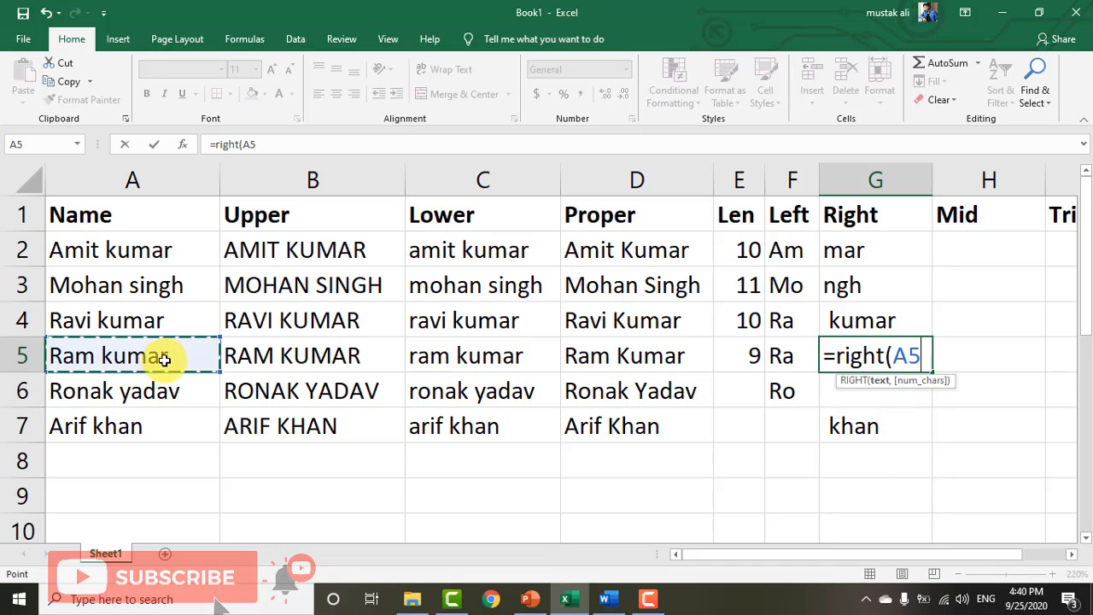
{"action": "type", "text": ","}
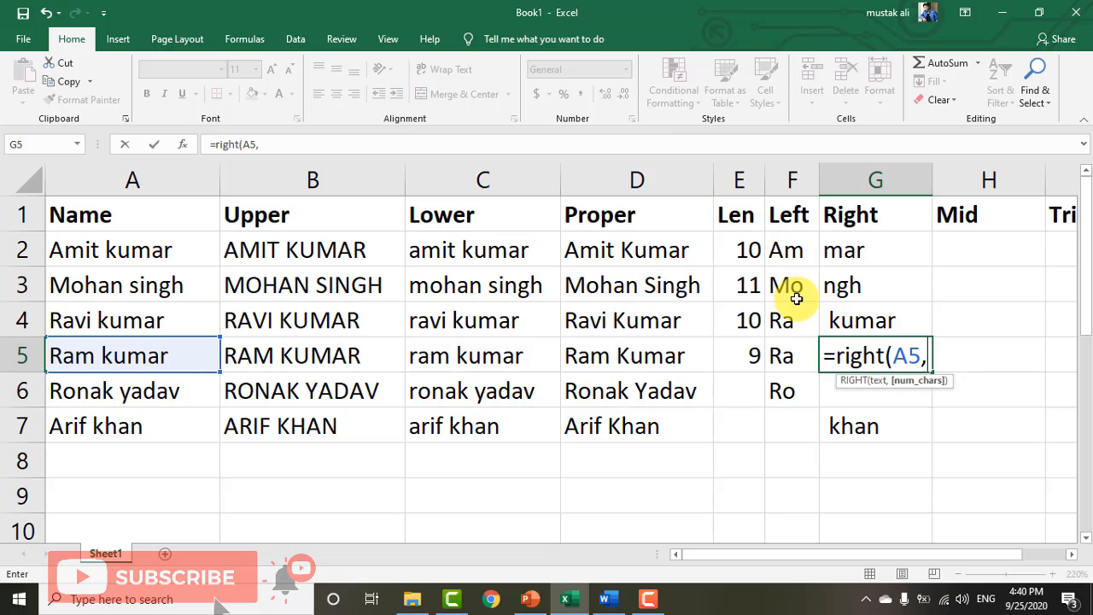
{"action": "type", "text": "3)"}
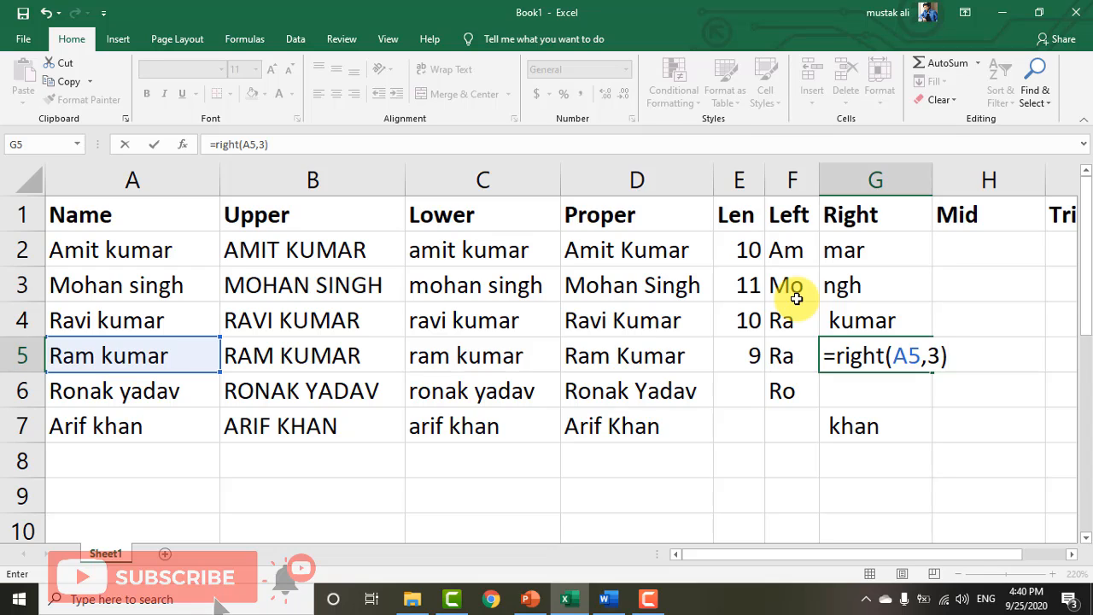
{"action": "key", "text": "Escape"}
{"action": "key", "text": "Down"}
{"action": "type", "text": "="}
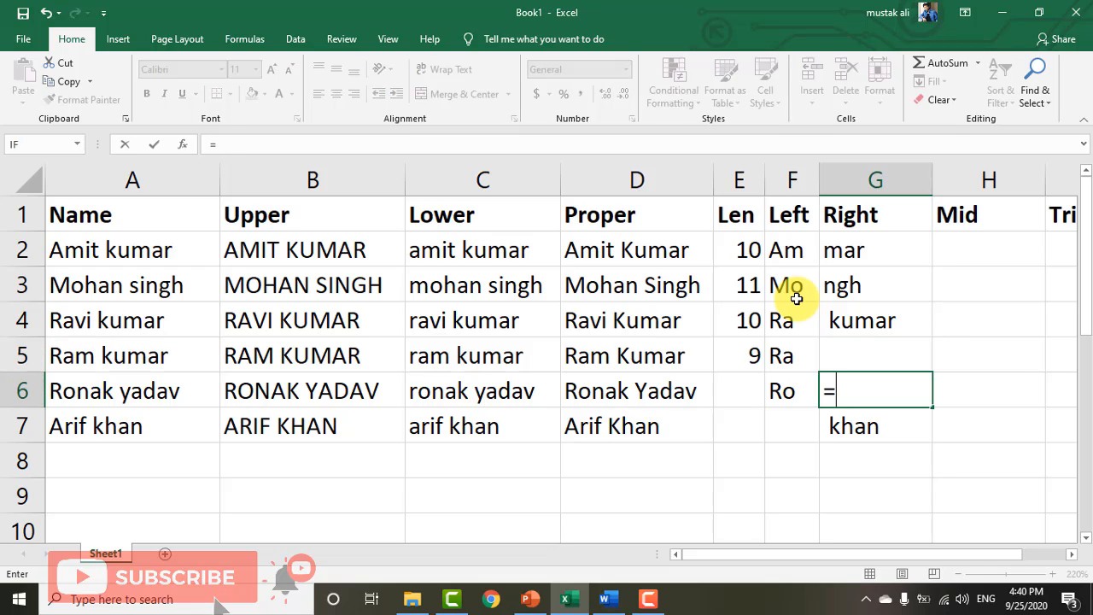
{"action": "type", "text": "right("}
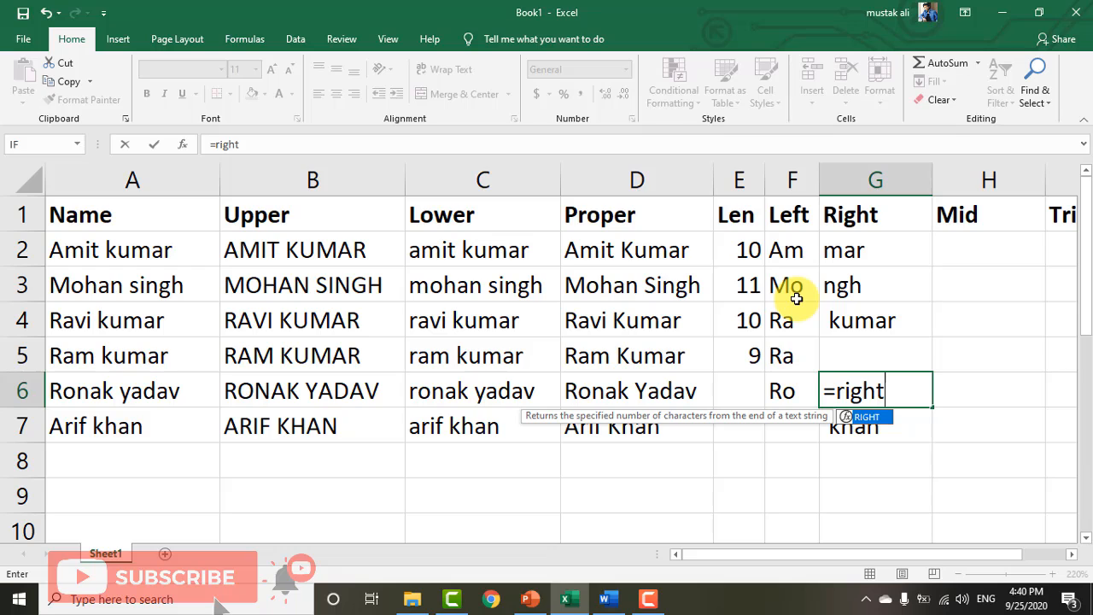
{"action": "left_click", "coordinate": [179, 389]}
{"action": "type", "text": ",3)"}
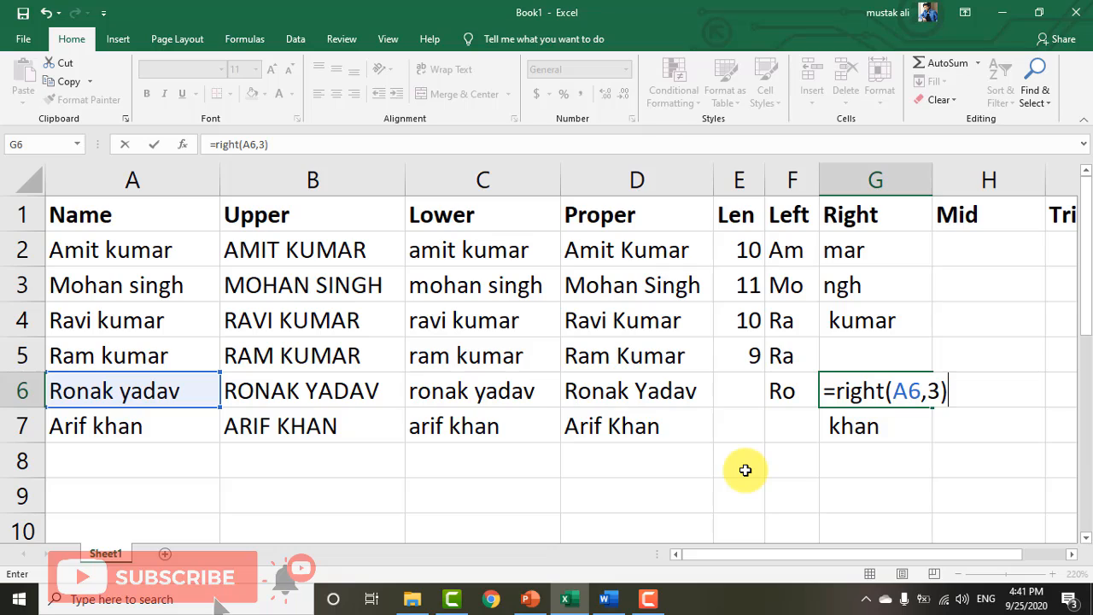
{"action": "key", "text": "Escape"}
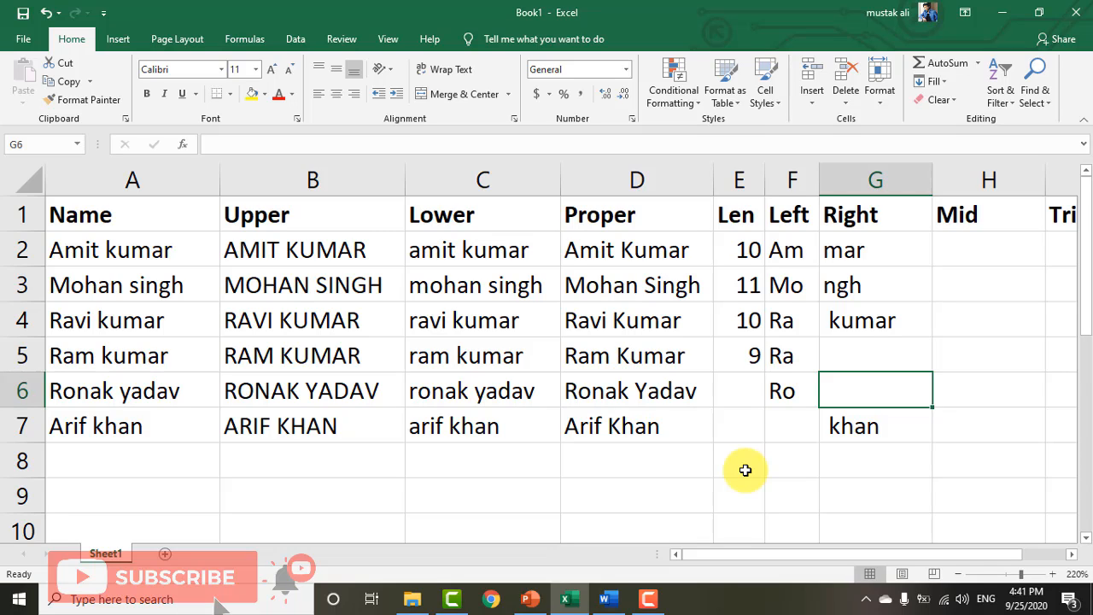
Step: Auto-fit the width of the Right column to its contents
{"action": "key", "text": "Right"}
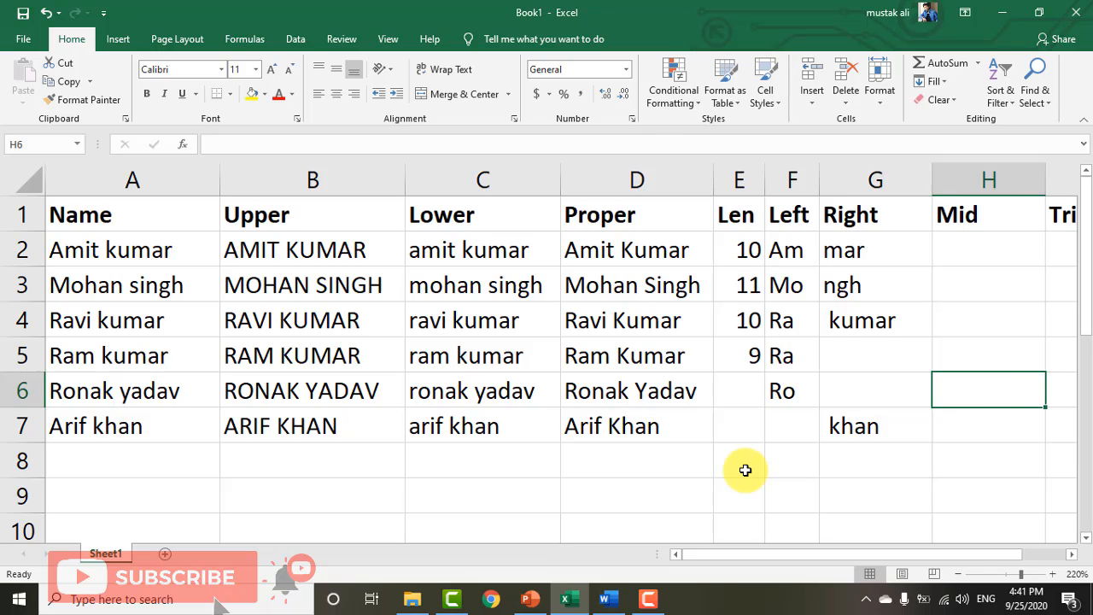
{"action": "key", "text": "Up"}
{"action": "key", "text": "Up"}
{"action": "key", "text": "Up"}
{"action": "key", "text": "Up"}
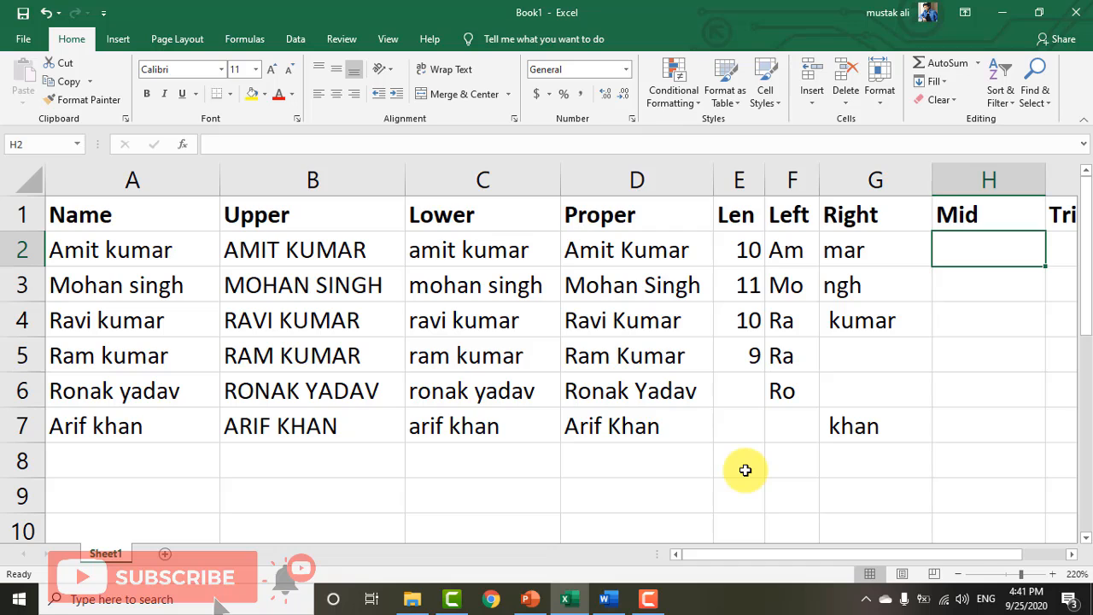
{"action": "left_click", "coordinate": [926, 177]}
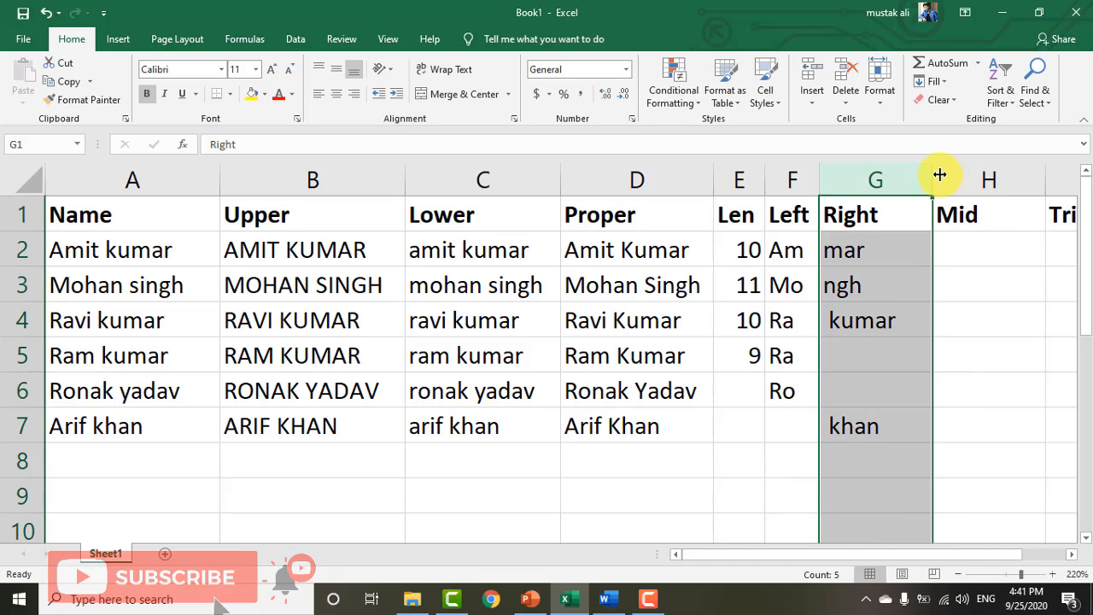
{"action": "double_click", "coordinate": [934, 174]}
{"action": "left_click", "coordinate": [927, 282]}
Step: Enter the formula =mid(A2,3,6) in cell H2 to extract six characters of the first name starting from the third
{"action": "left_click", "coordinate": [935, 257]}
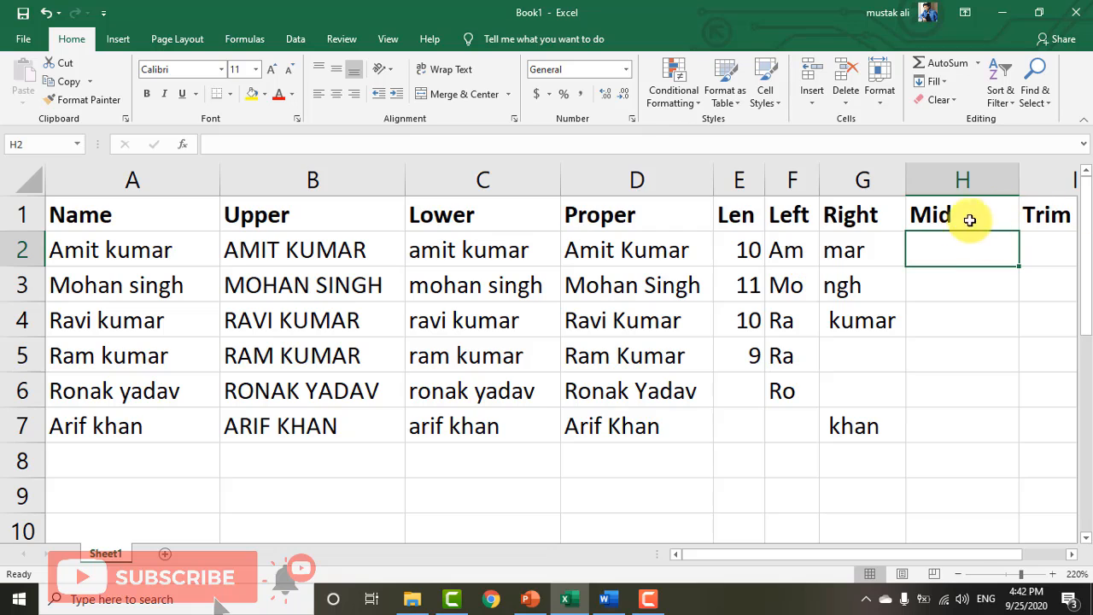
{"action": "type", "text": "=m"}
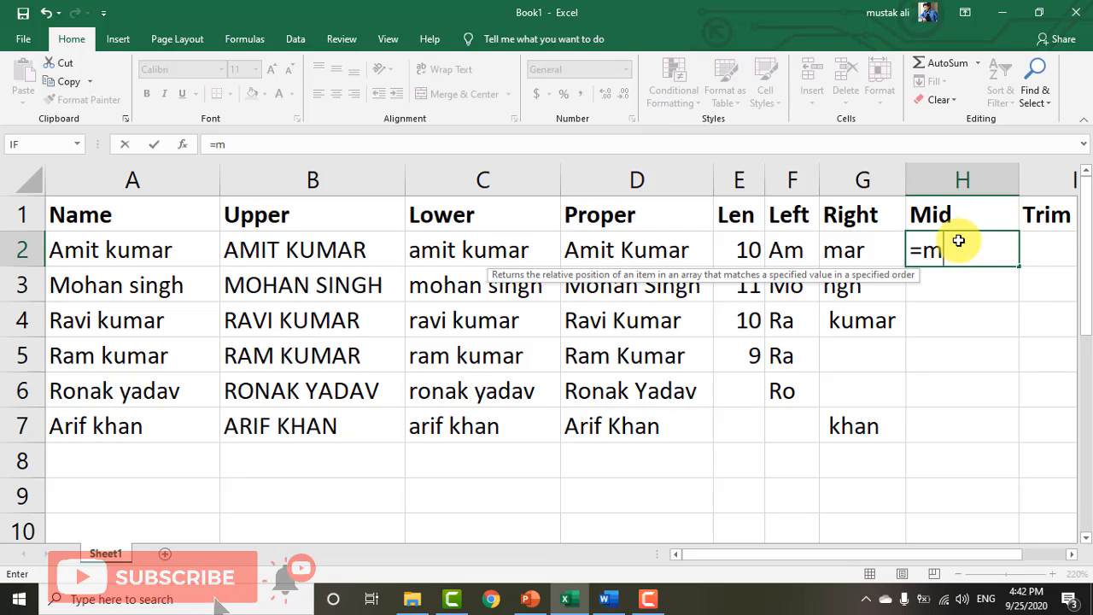
{"action": "type", "text": "id("}
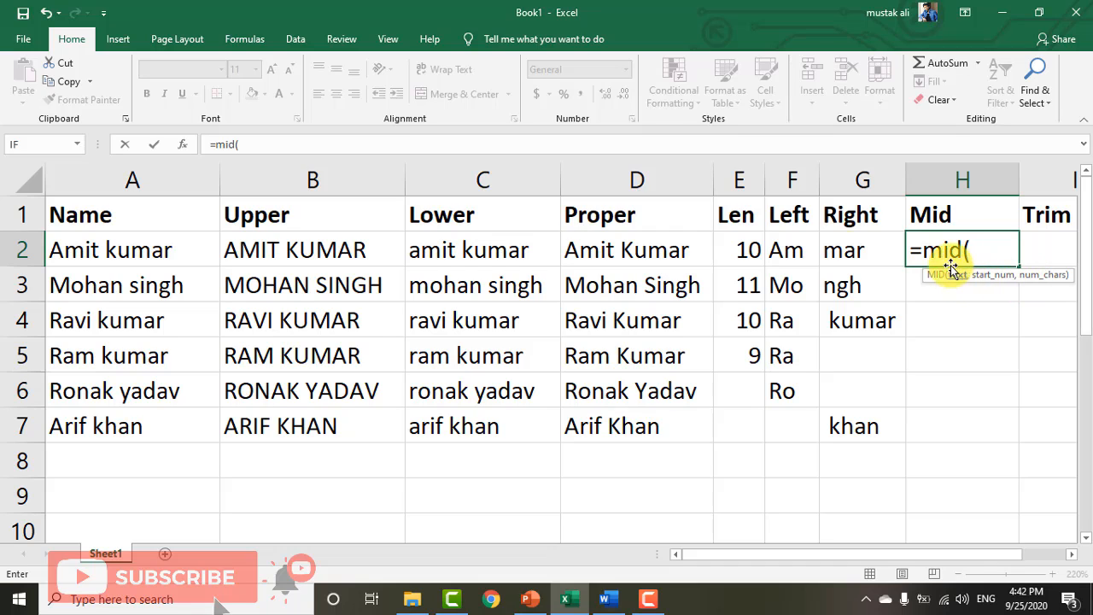
{"action": "left_click", "coordinate": [163, 254]}
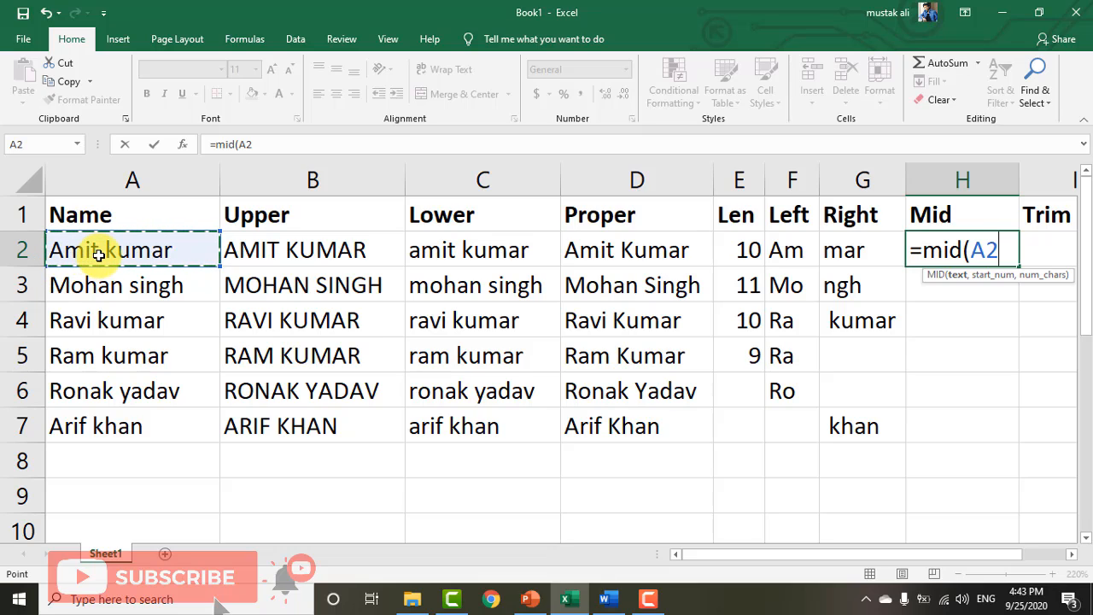
{"action": "type", "text": "3"}
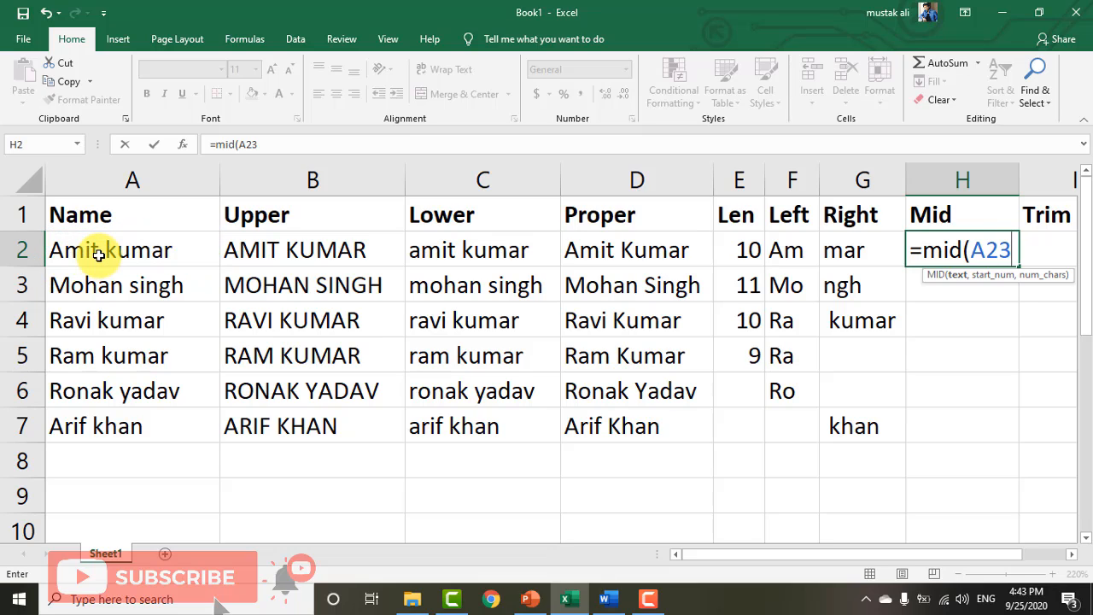
{"action": "key", "text": "BackSpace"}
{"action": "type", "text": ",3"}
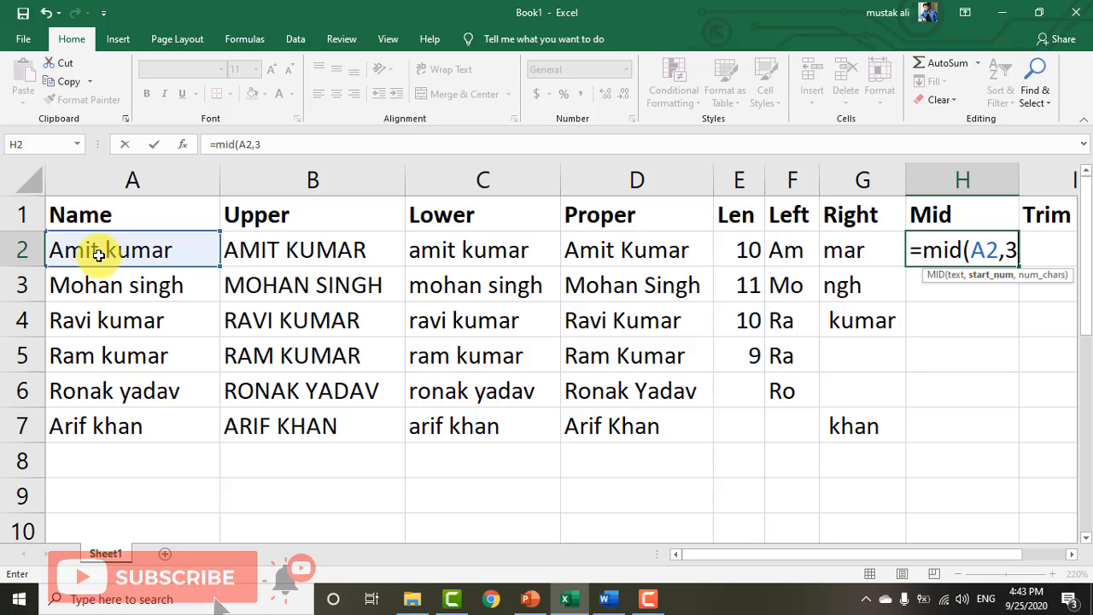
{"action": "type", "text": ",6"}
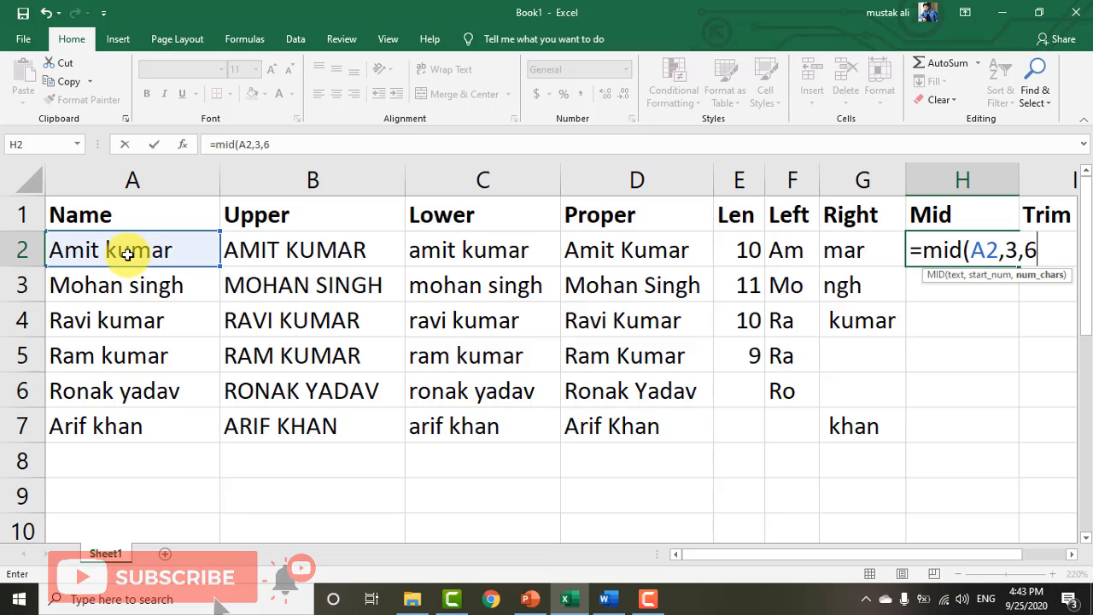
{"action": "type", "text": ")"}
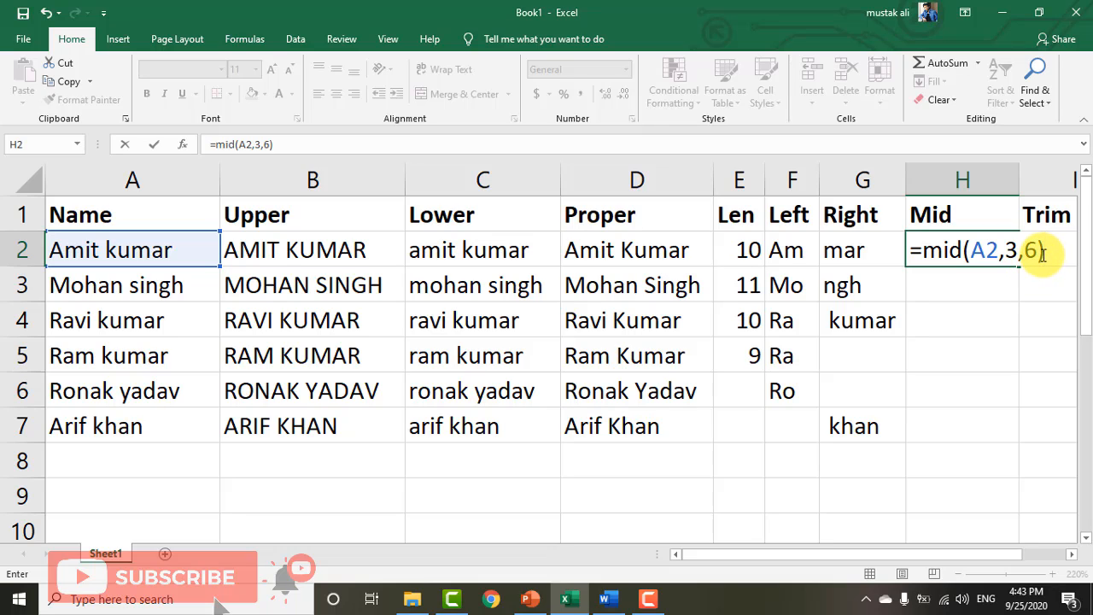
{"action": "key", "text": "Return"}
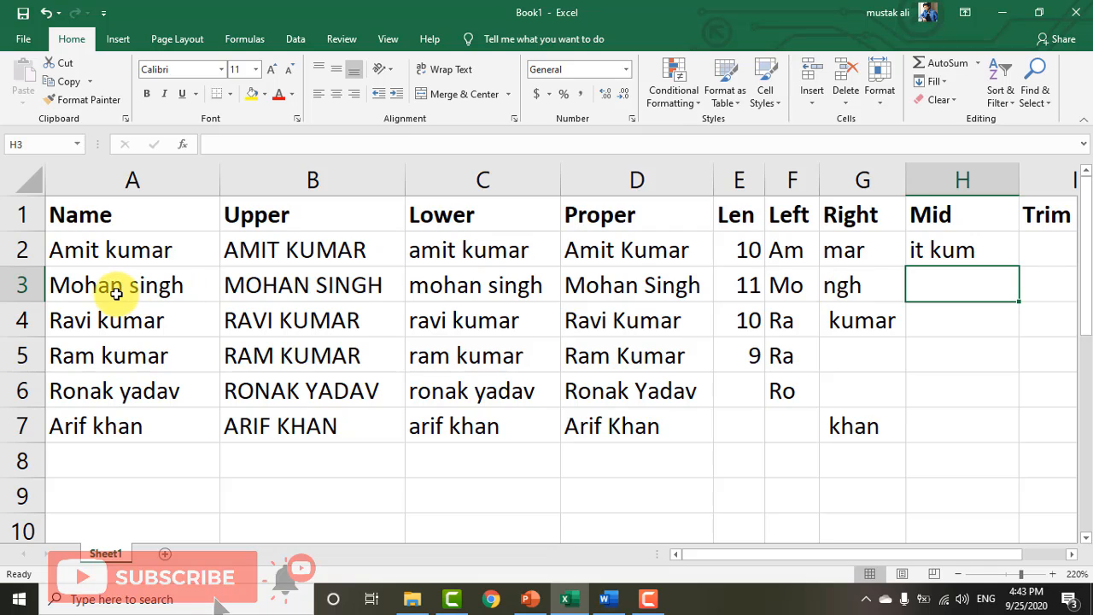
Step: Enter the formula =mid(A3,3,6) in cell H3 to extract six characters of the second name starting from the third
{"action": "type", "text": "=mohan"}
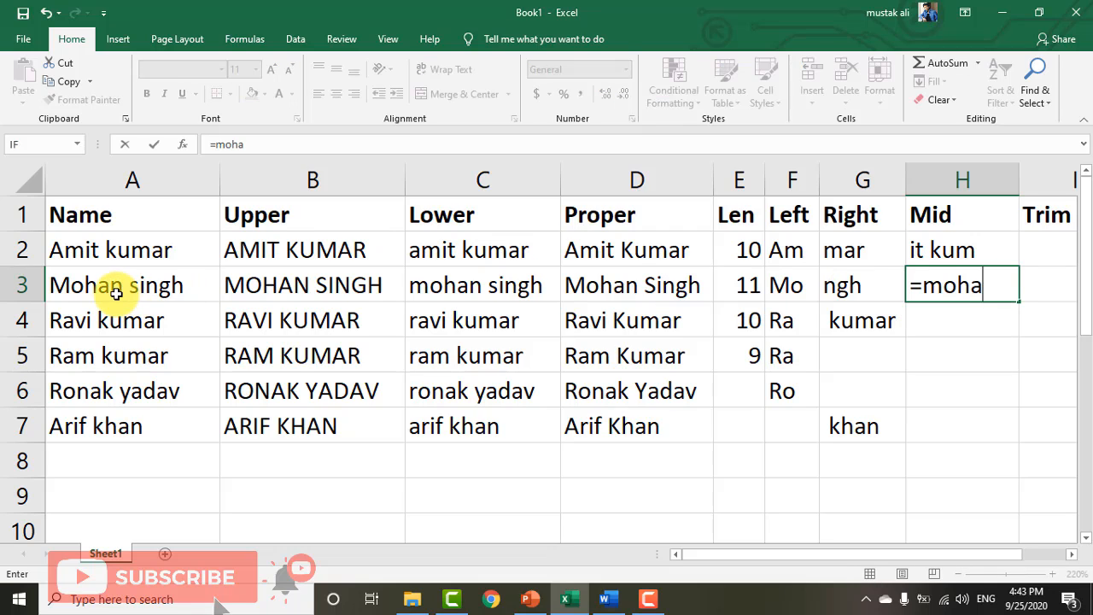
{"action": "key", "text": "BackSpace"}
{"action": "key", "text": "BackSpace"}
{"action": "key", "text": "BackSpace"}
{"action": "key", "text": "BackSpace"}
{"action": "key", "text": "BackSpace"}
{"action": "type", "text": "mid("}
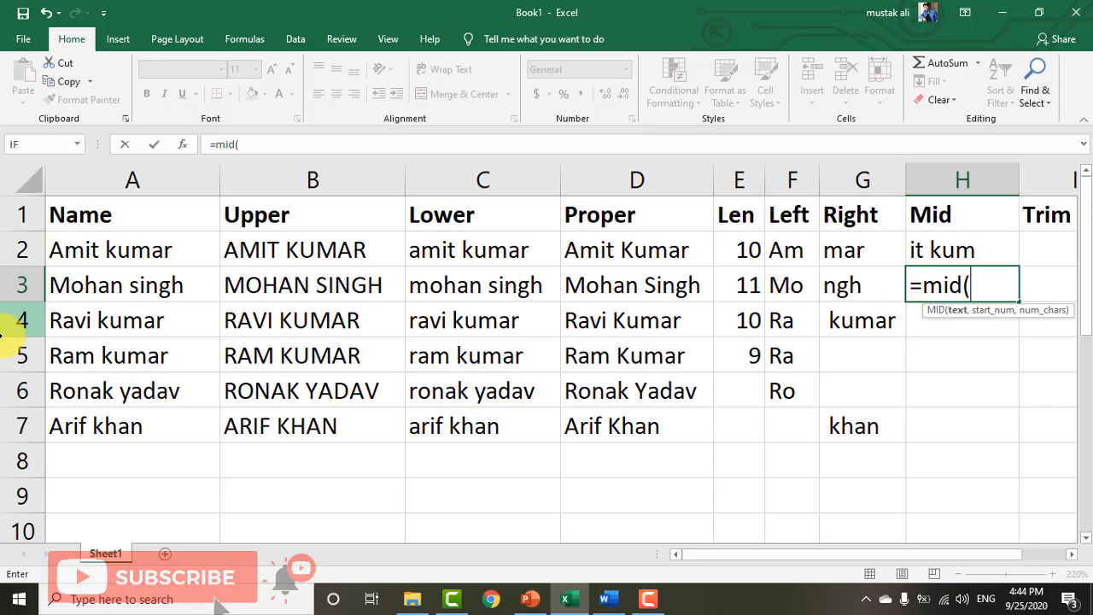
{"action": "left_click", "coordinate": [111, 287]}
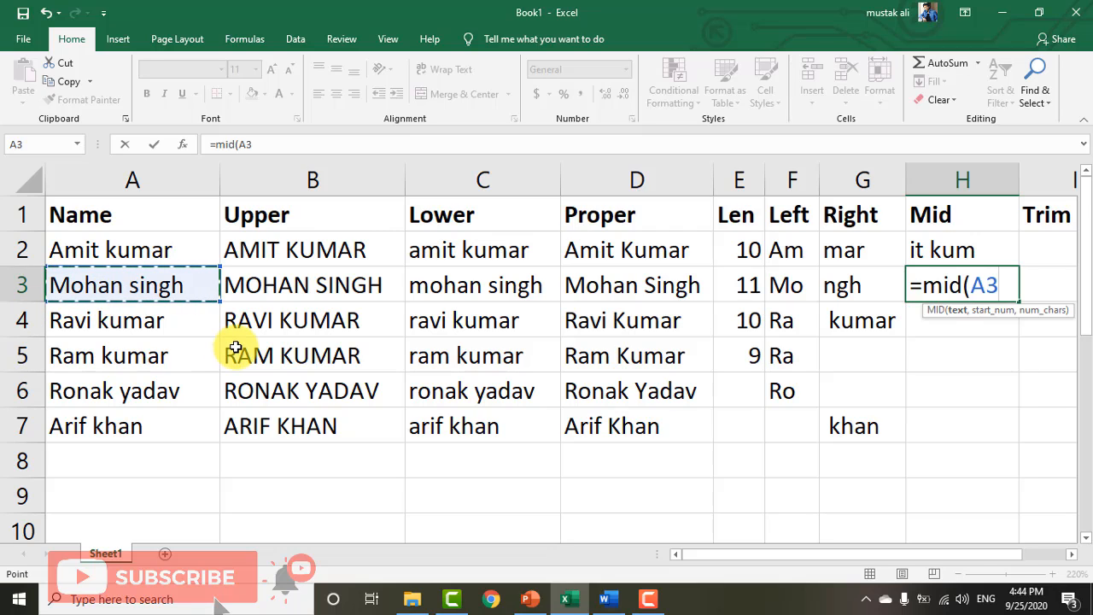
{"action": "type", "text": ",3"}
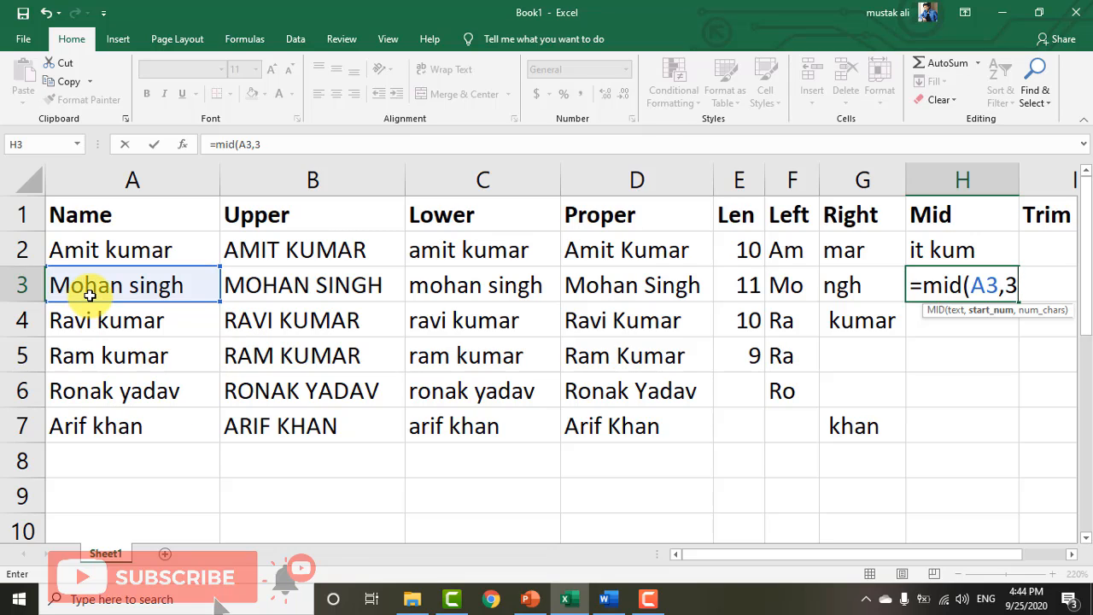
{"action": "type", "text": ",6"}
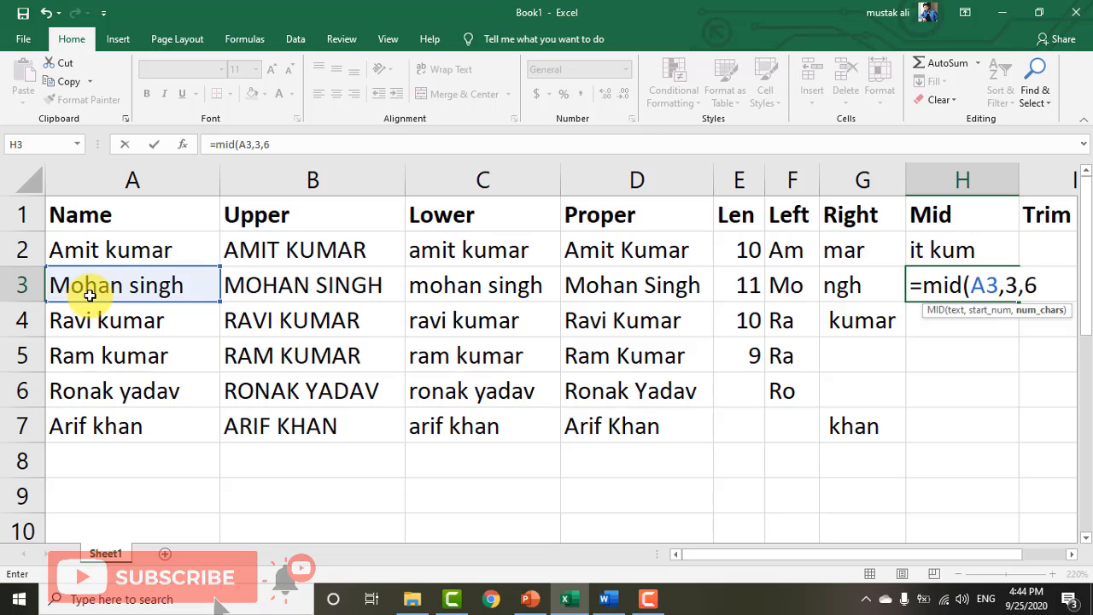
{"action": "type", "text": ")"}
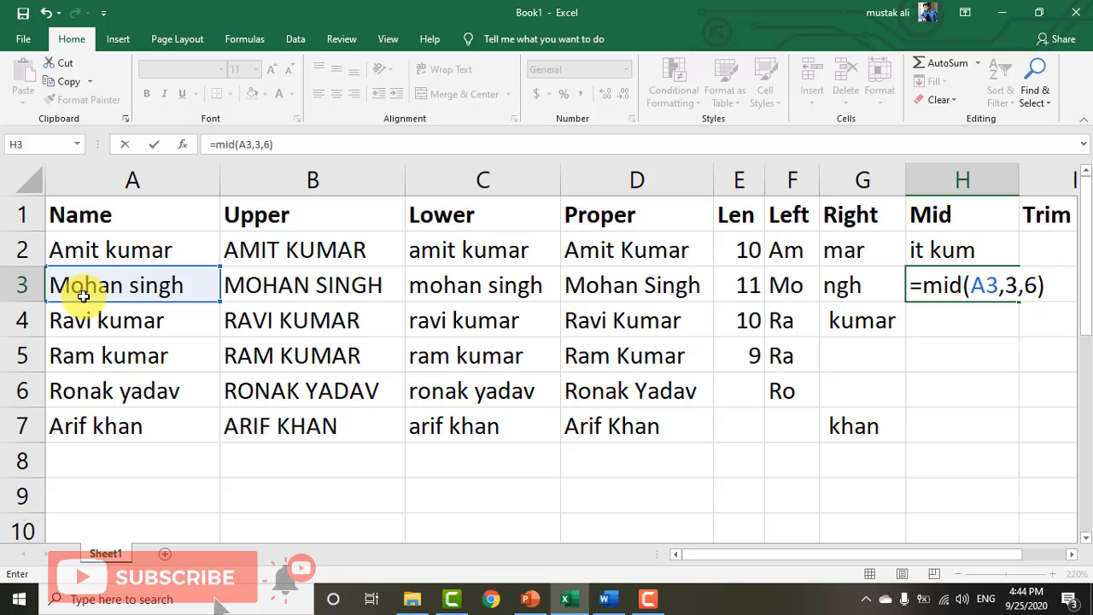
{"action": "key", "text": "BackSpace"}
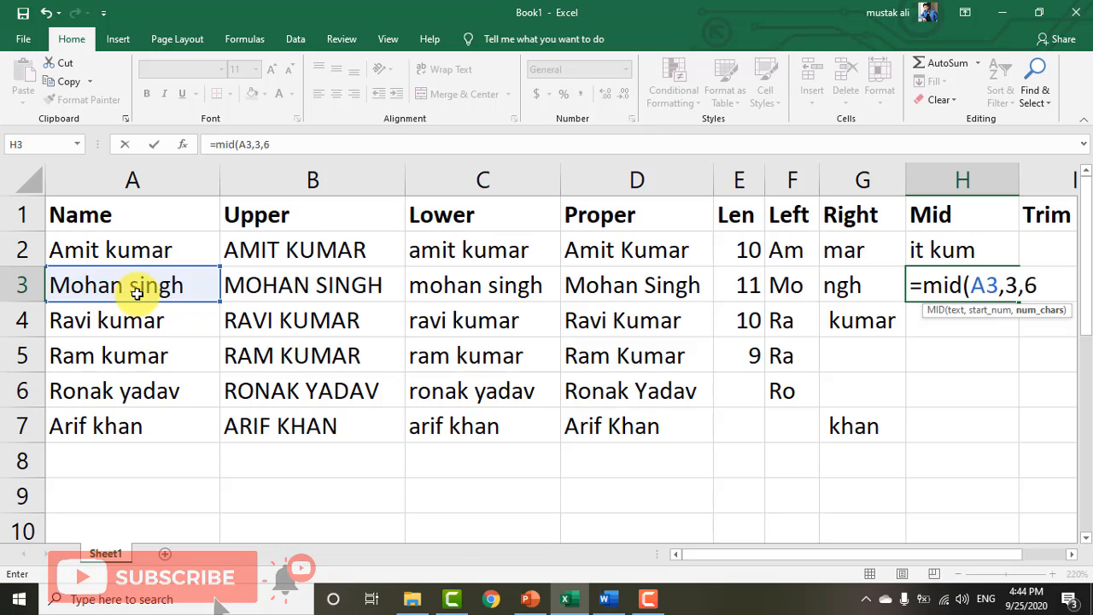
{"action": "type", "text": ")"}
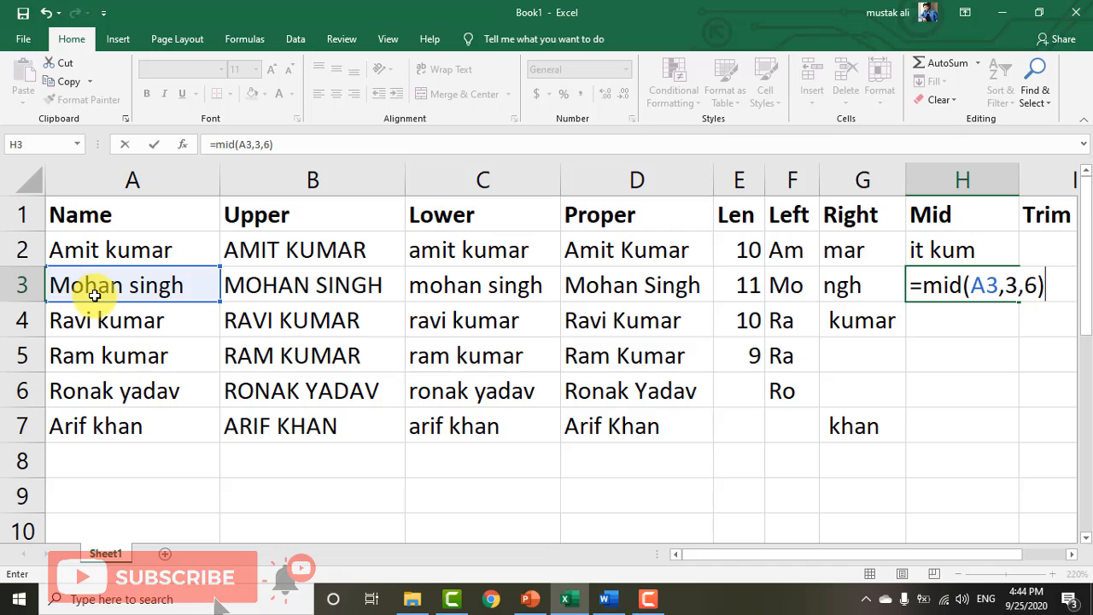
{"action": "key", "text": "Return"}
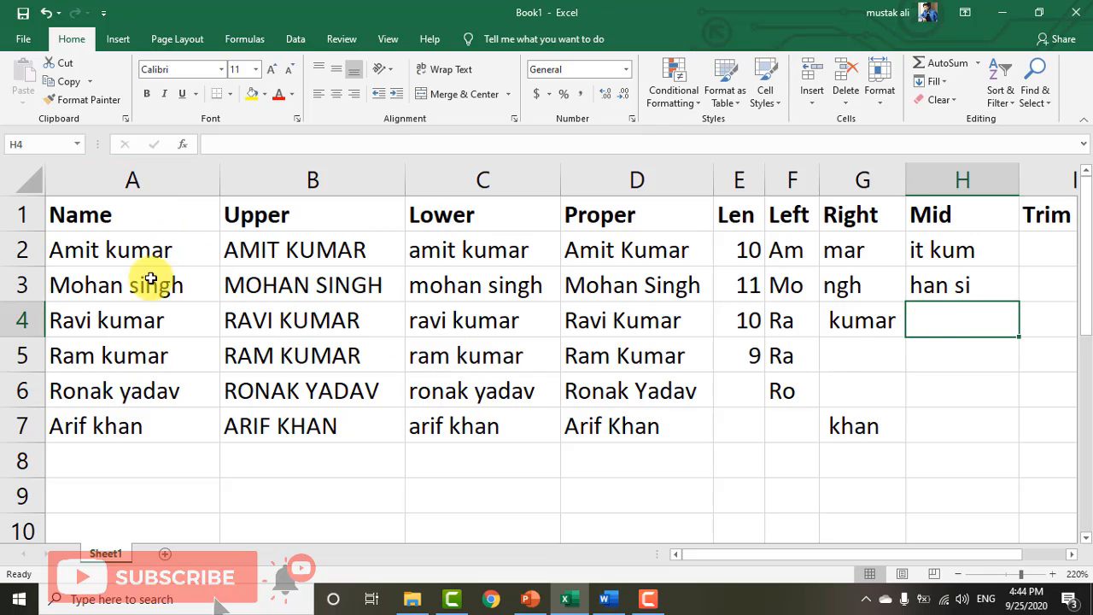
Step: Enter the formula =mid(A4,3,6) in cell H4 to extract six characters of the third name starting from the third
{"action": "left_click", "coordinate": [149, 318]}
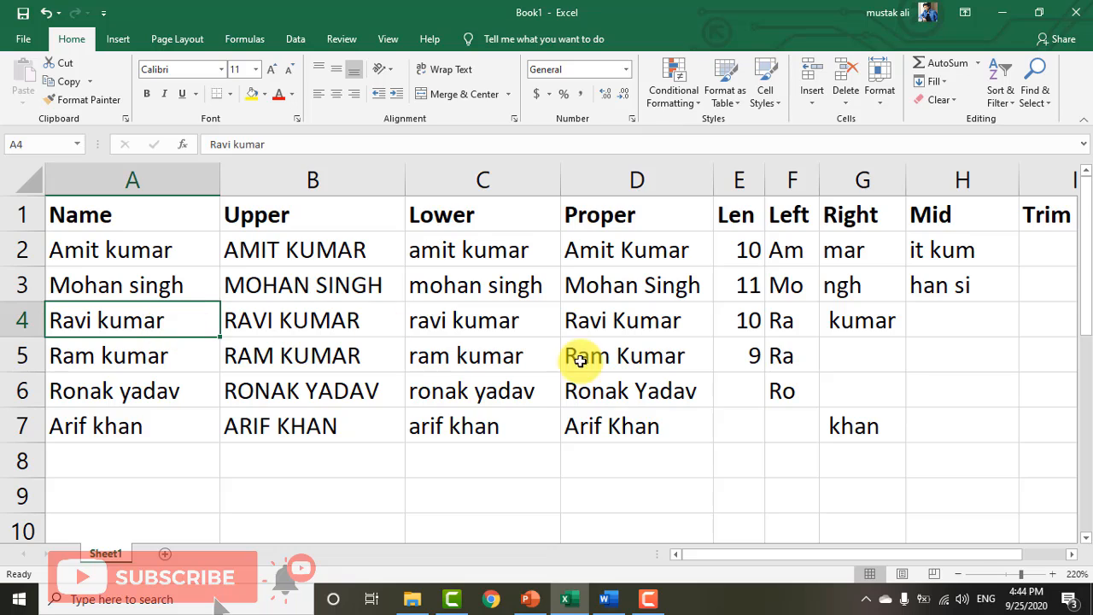
{"action": "left_click", "coordinate": [945, 322]}
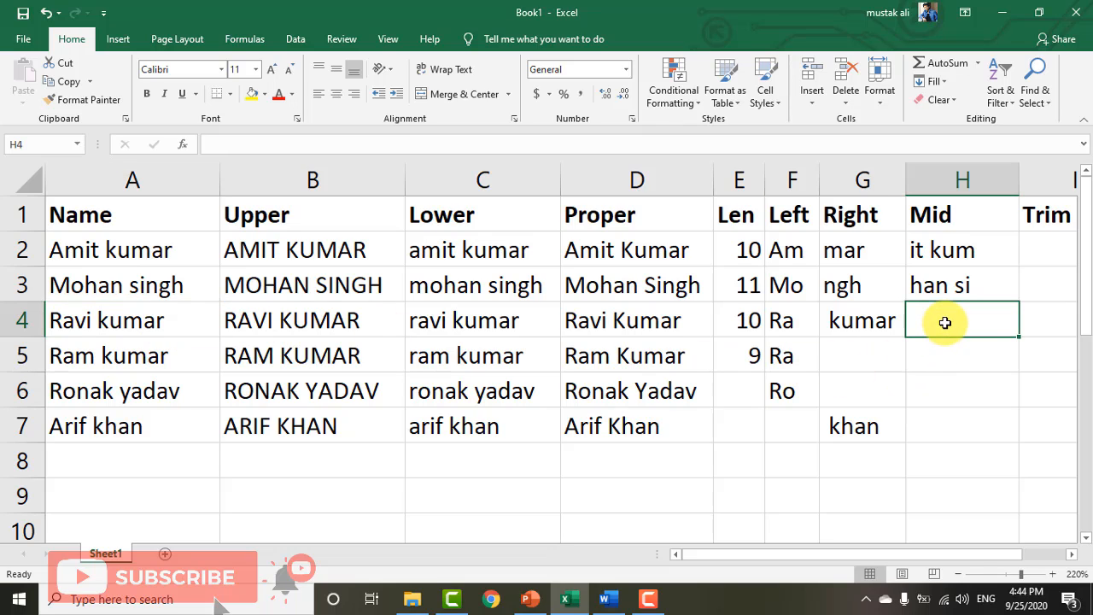
{"action": "type", "text": "="}
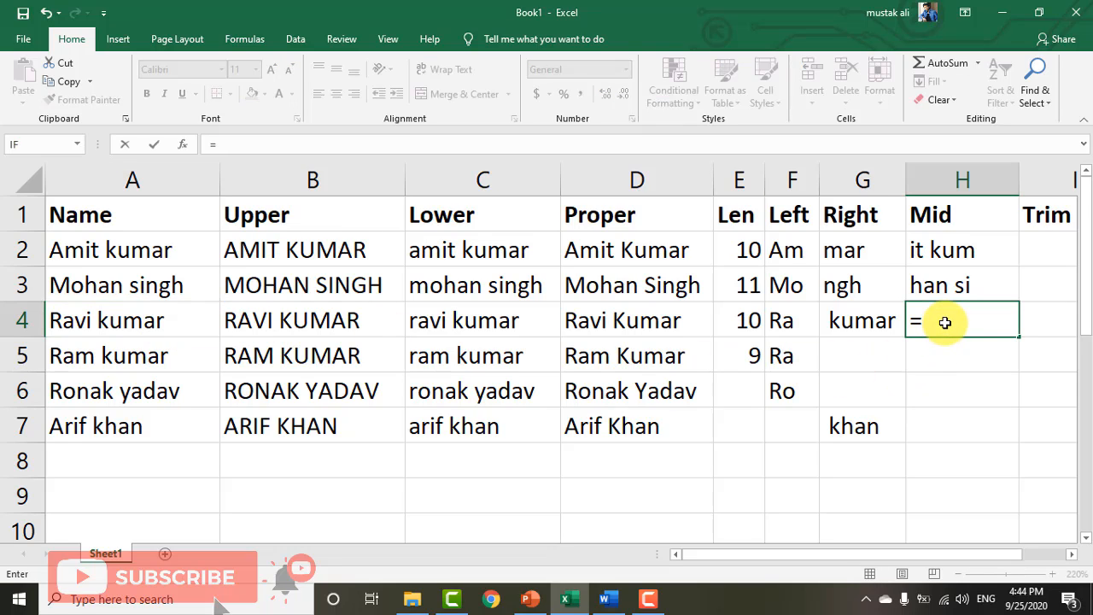
{"action": "type", "text": "mid"}
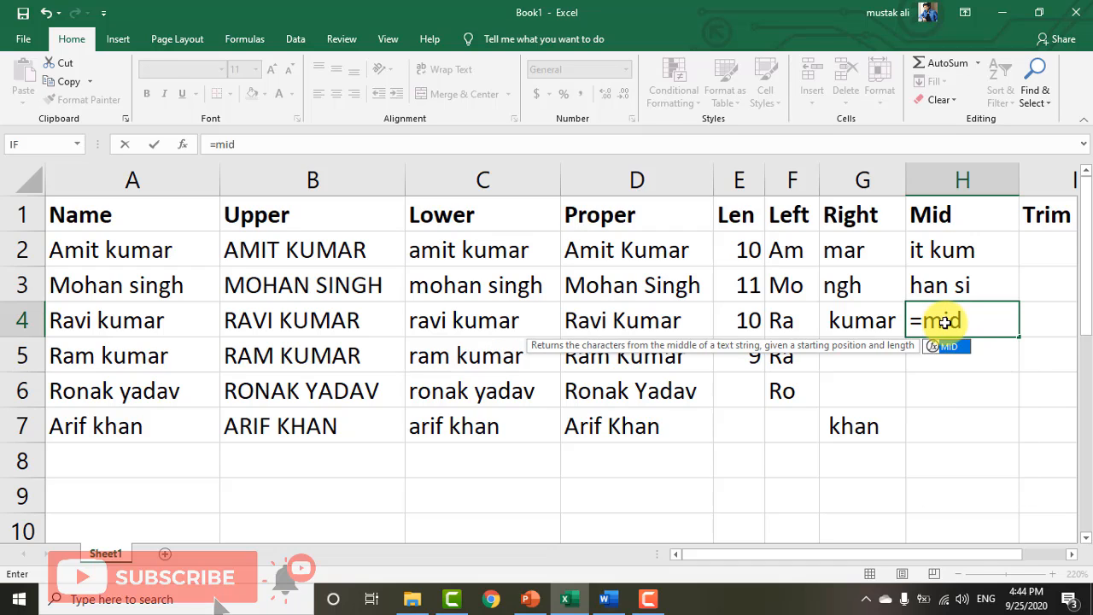
{"action": "type", "text": "("}
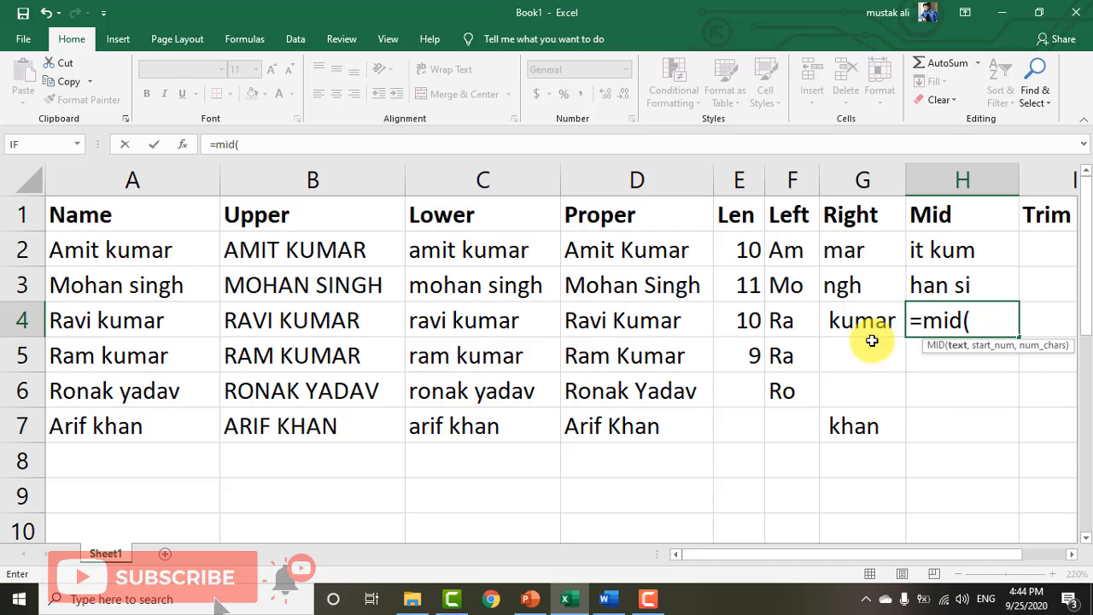
{"action": "left_click", "coordinate": [152, 320]}
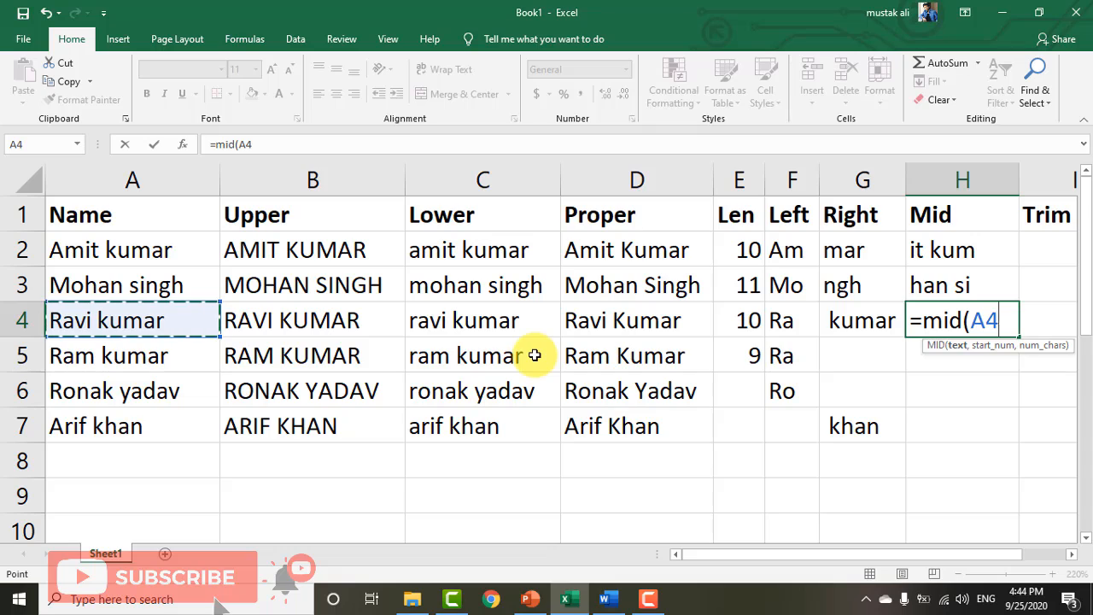
{"action": "type", "text": ",3"}
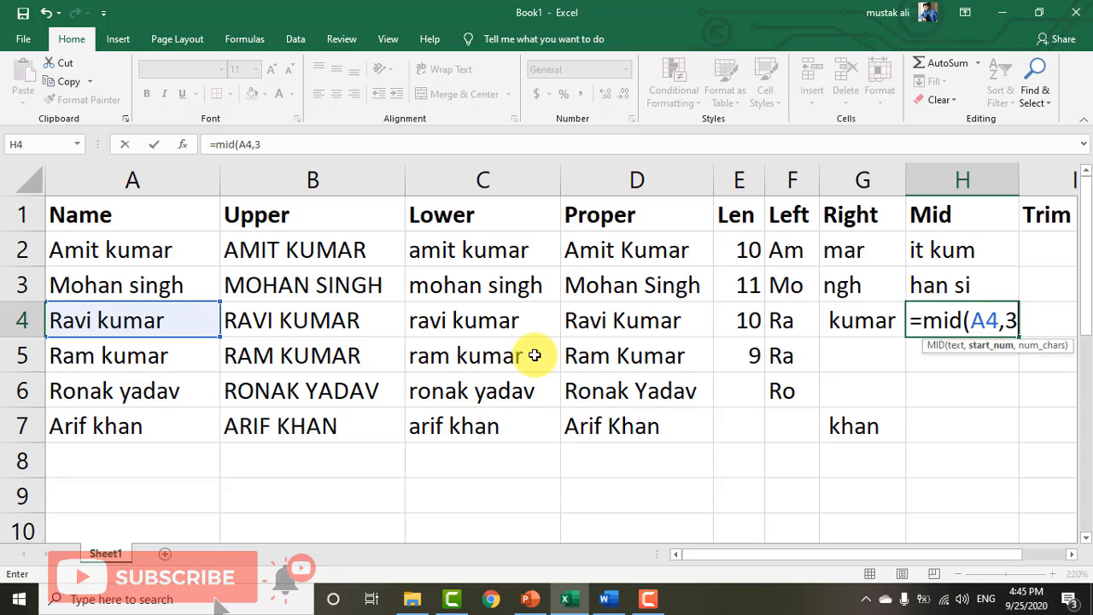
{"action": "type", "text": ",6)"}
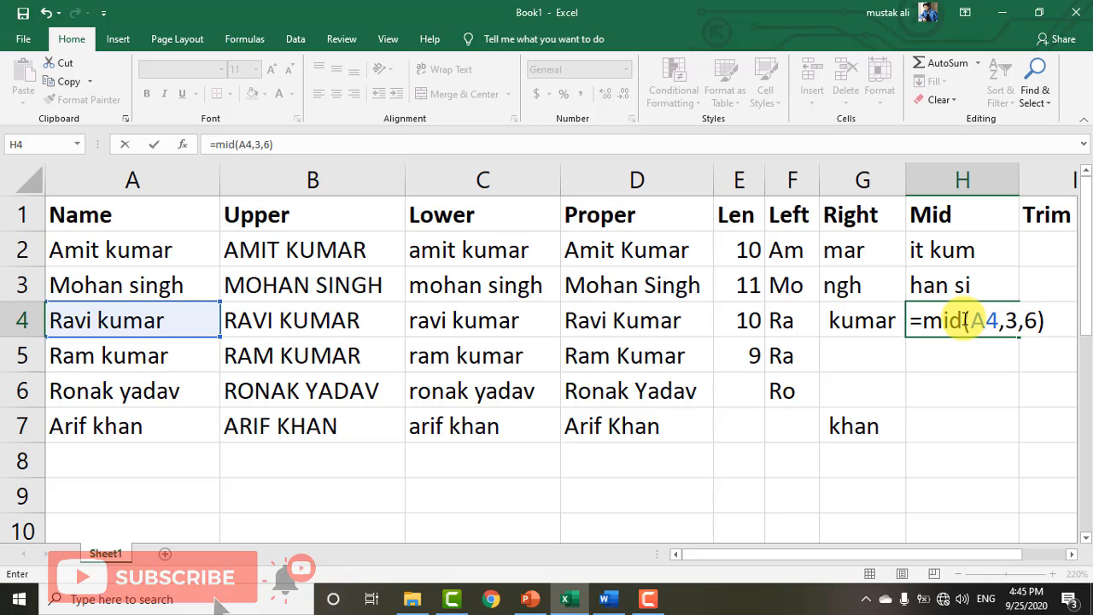
{"action": "key", "text": "Return"}
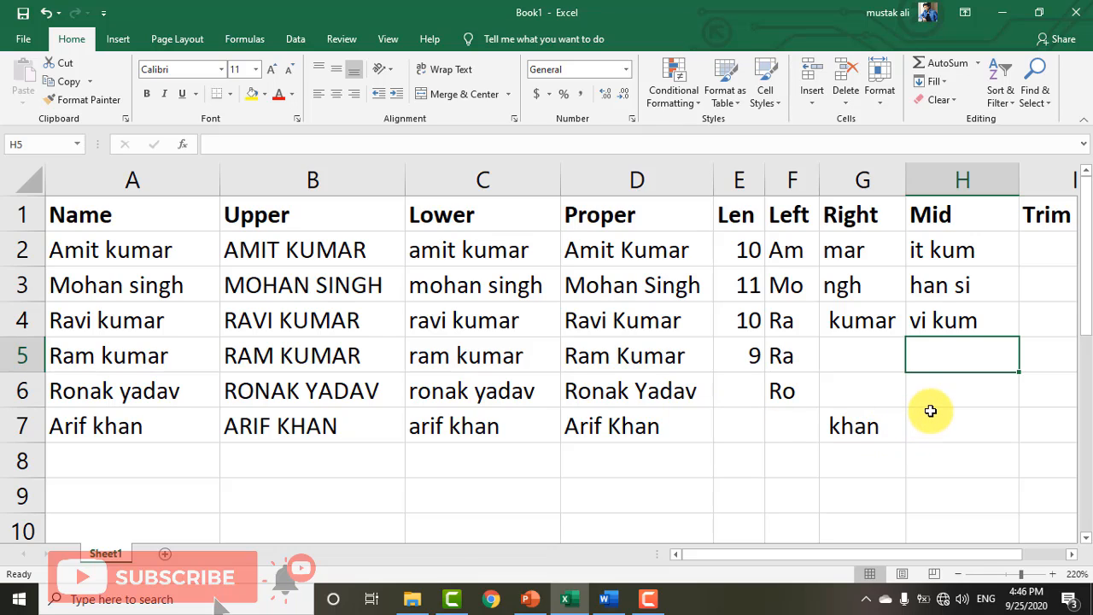
Step: Enter the formula =mid(A5,4,5) in cell H5 to extract five characters of the fourth name starting from the fourth
{"action": "type", "text": "="}
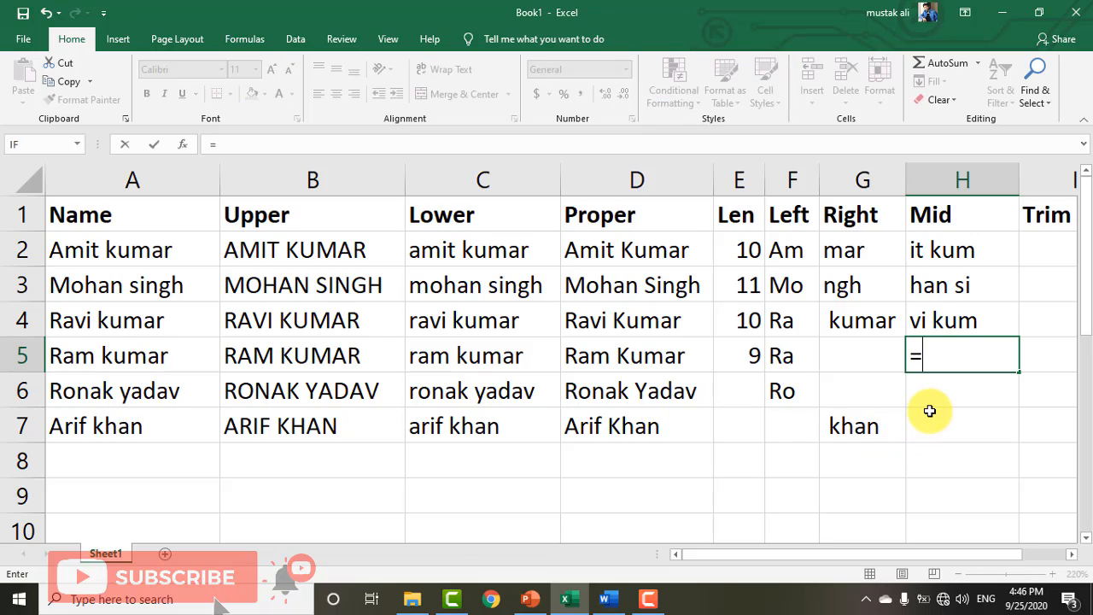
{"action": "type", "text": "mid("}
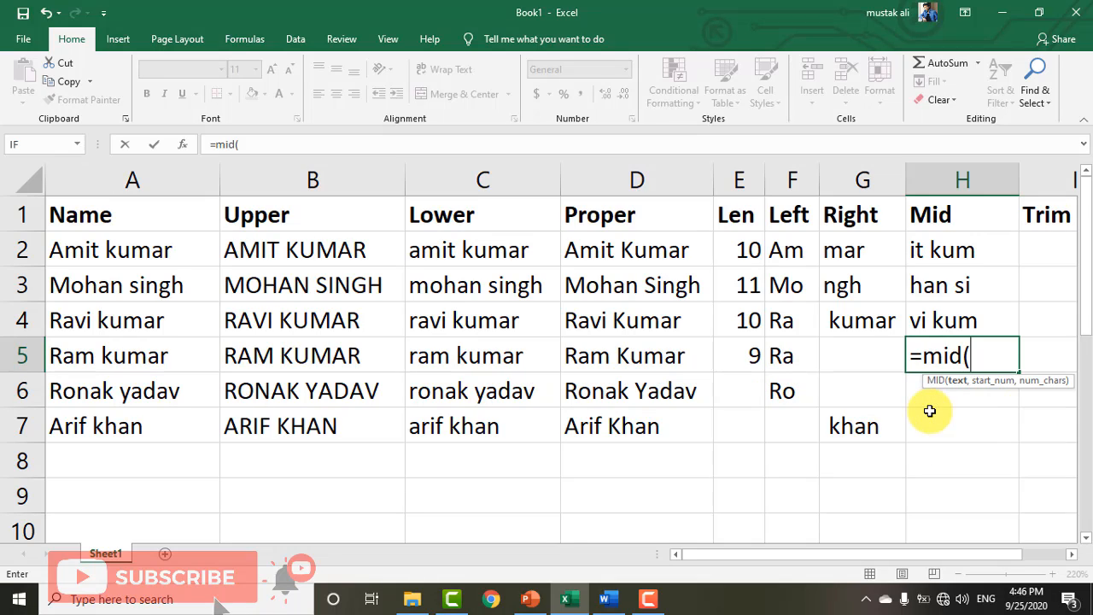
{"action": "left_click", "coordinate": [195, 351]}
{"action": "type", "text": ","}
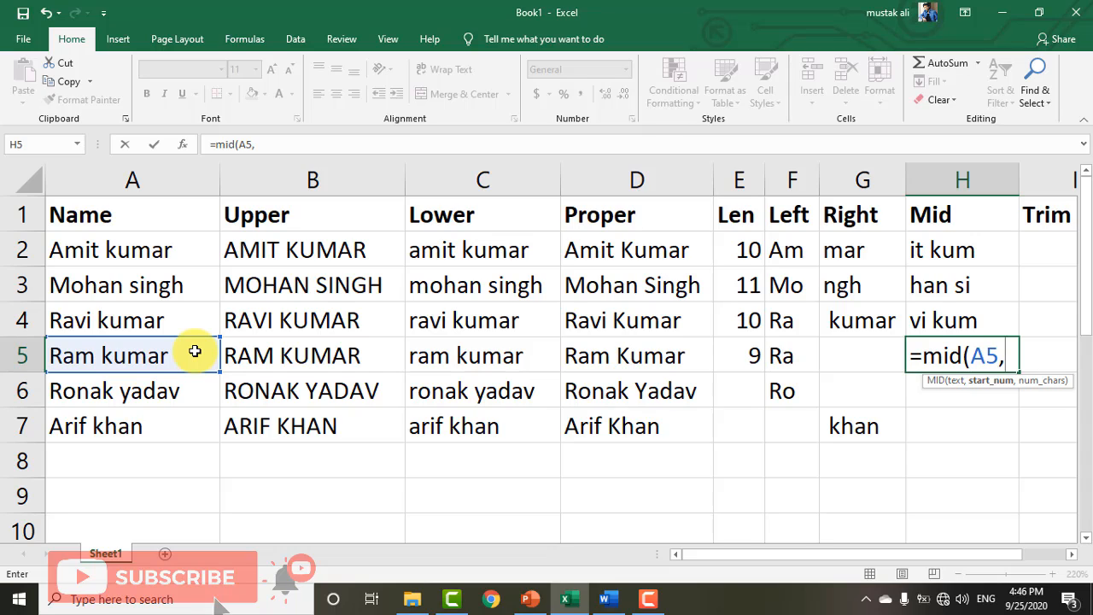
{"action": "type", "text": "4"}
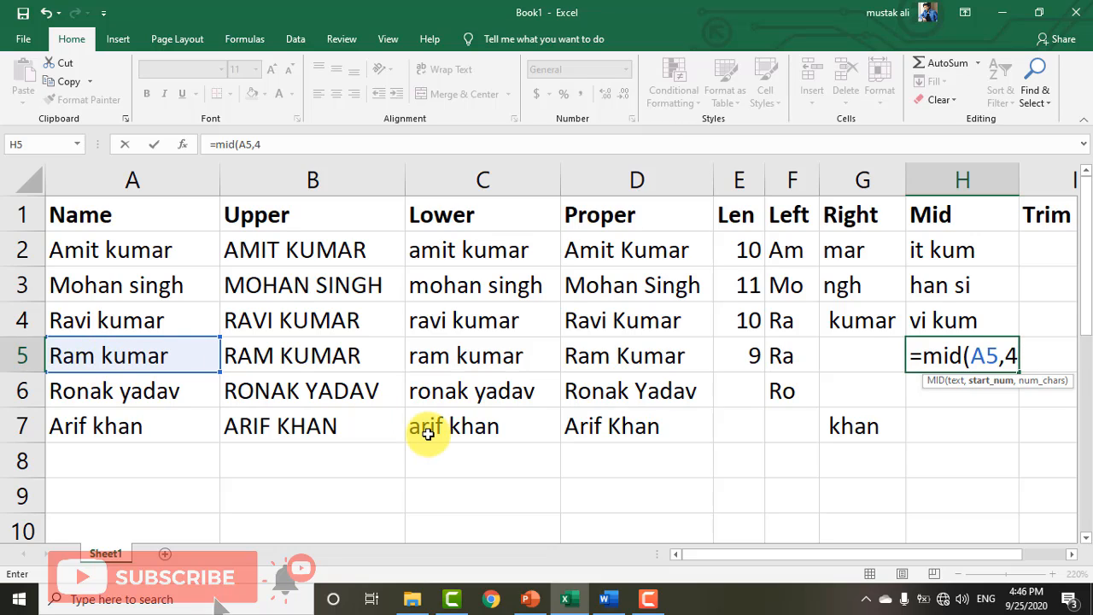
{"action": "type", "text": ",6"}
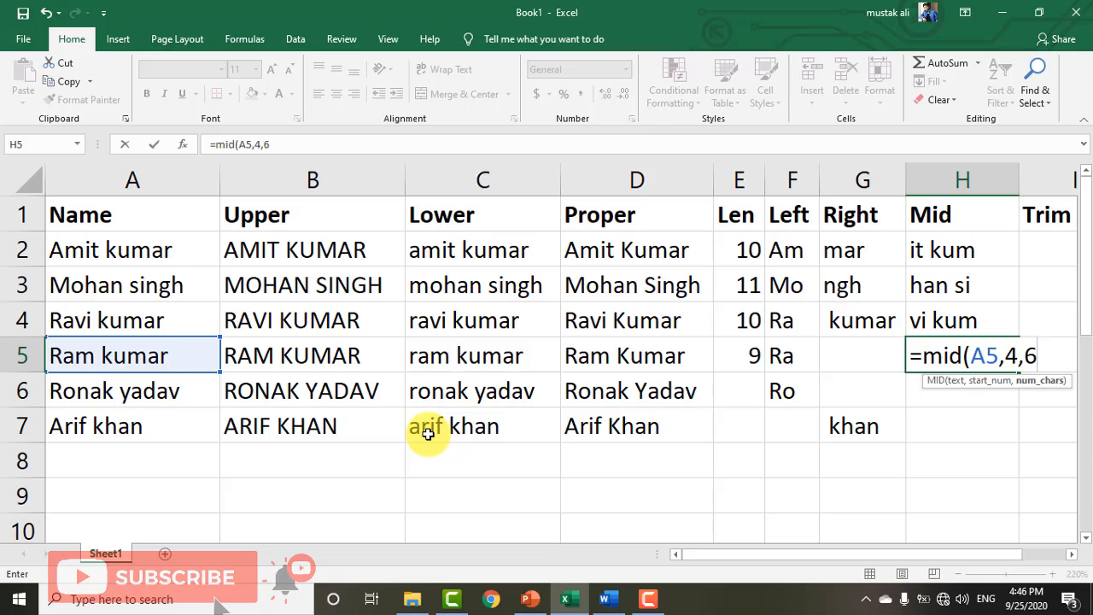
{"action": "key", "text": "BackSpace"}
{"action": "type", "text": "5)"}
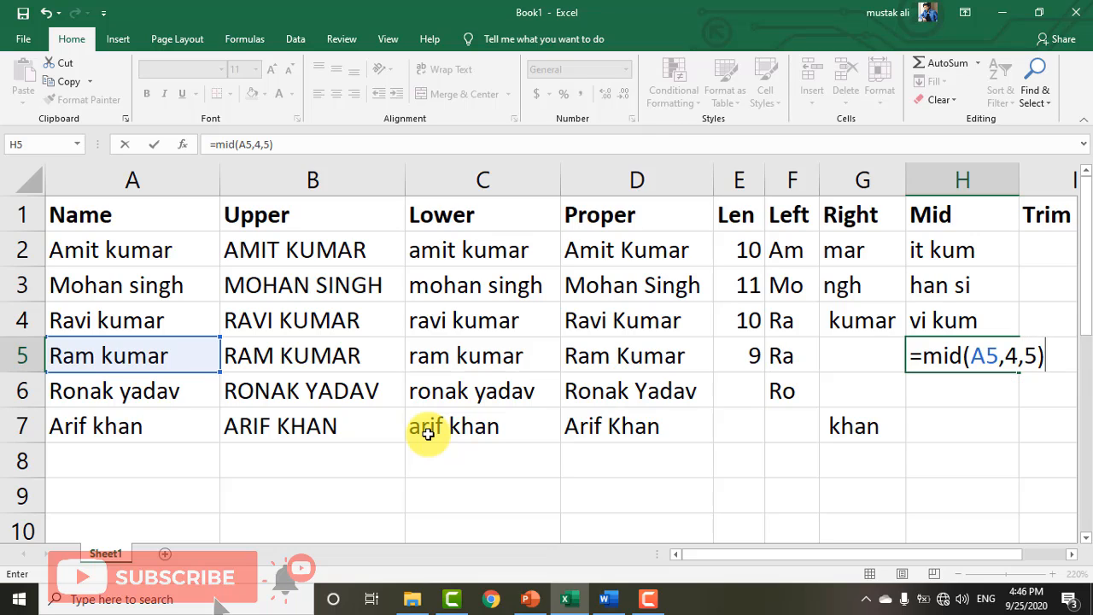
{"action": "key", "text": "Return"}
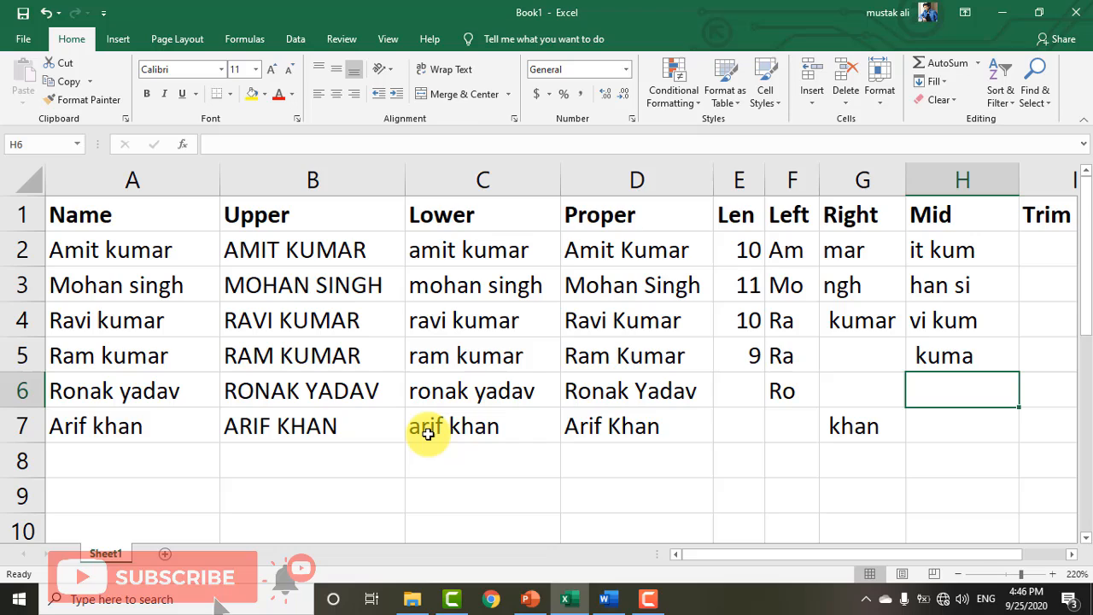
{"action": "left_click", "coordinate": [968, 363]}
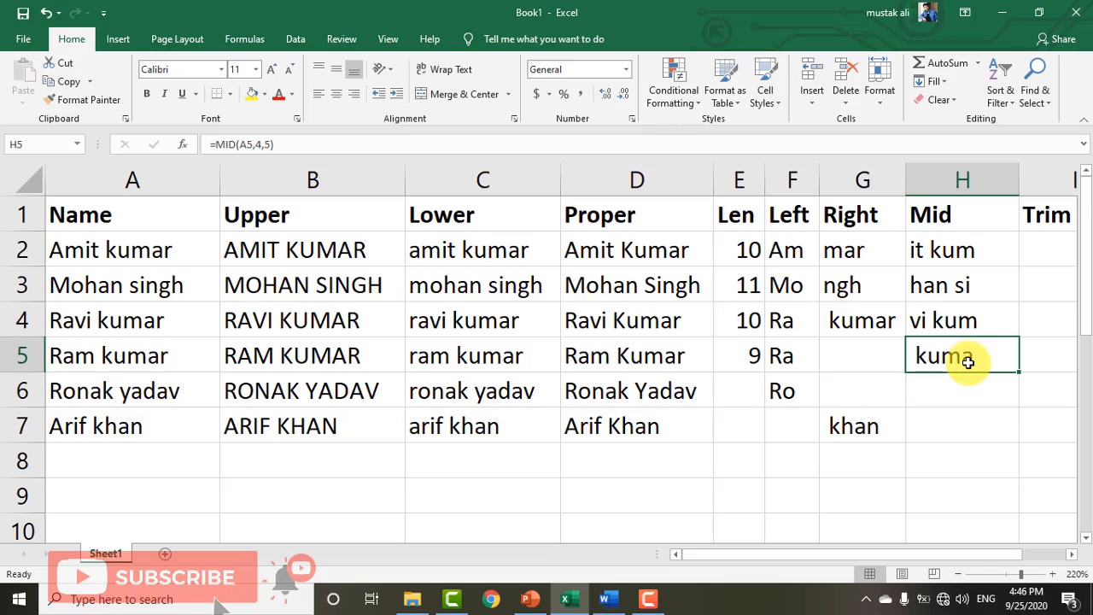
Step: Replace the formula in cell H5 with =mid(A5,3,6) to extract six characters of the fourth name starting from the third
{"action": "key", "text": "Delete"}
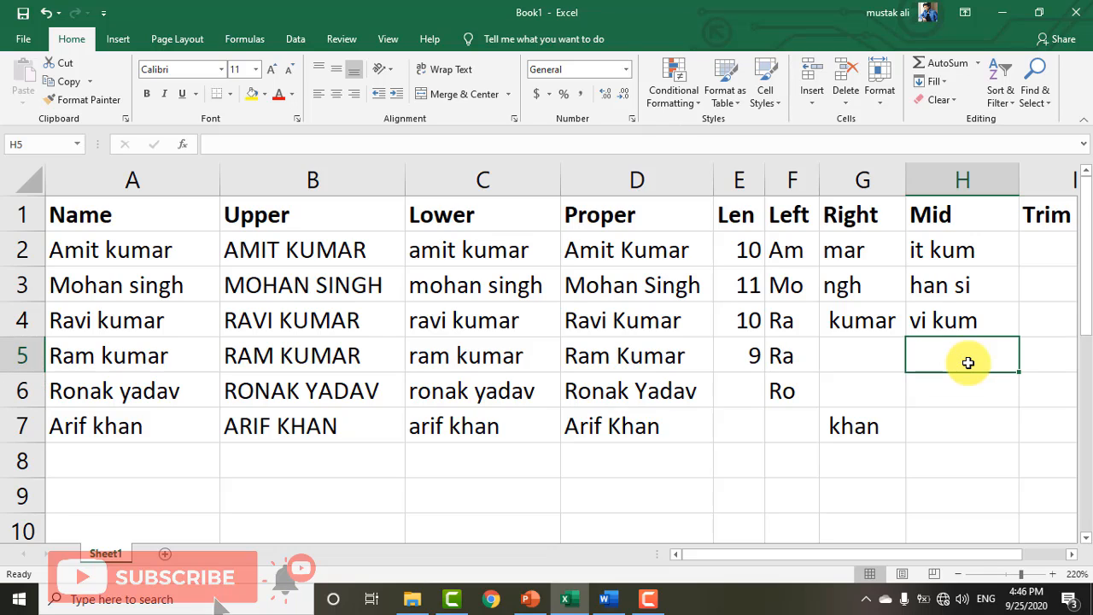
{"action": "type", "text": "=mid("}
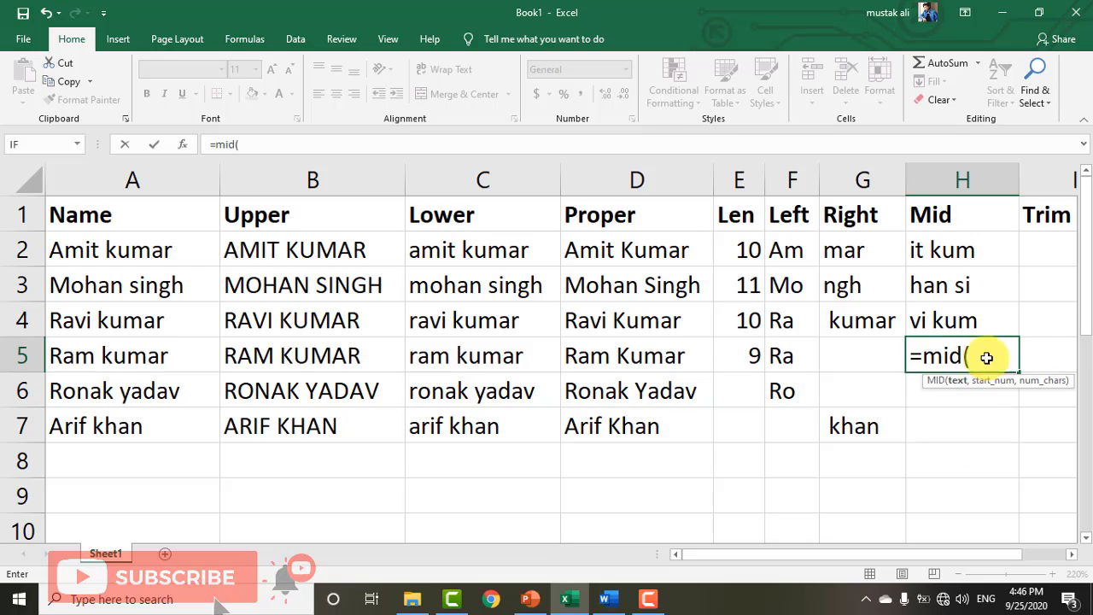
{"action": "left_click", "coordinate": [137, 357]}
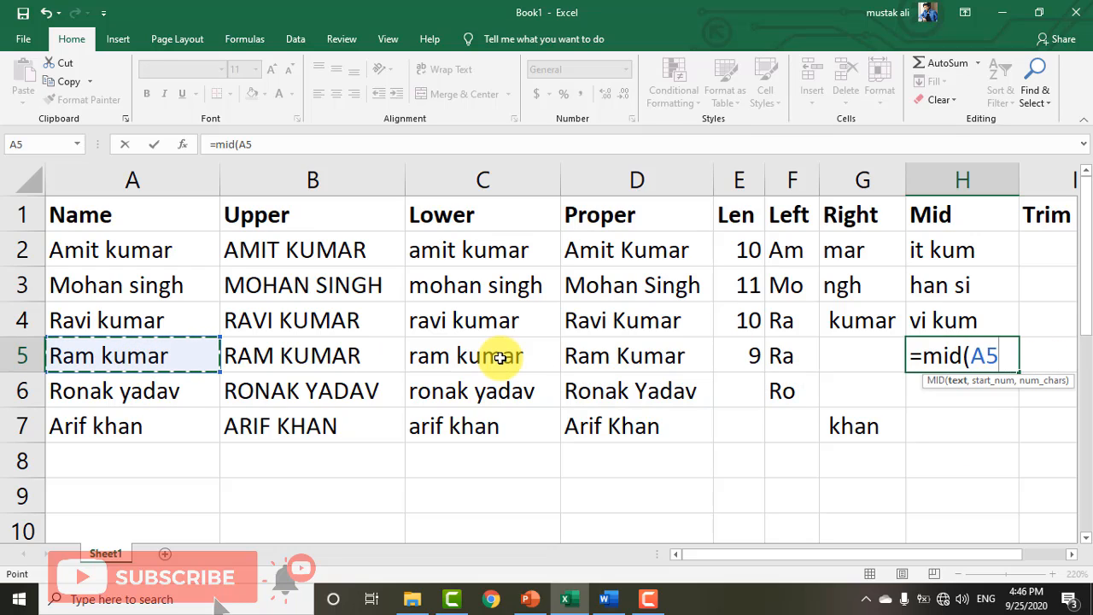
{"action": "type", "text": ",3"}
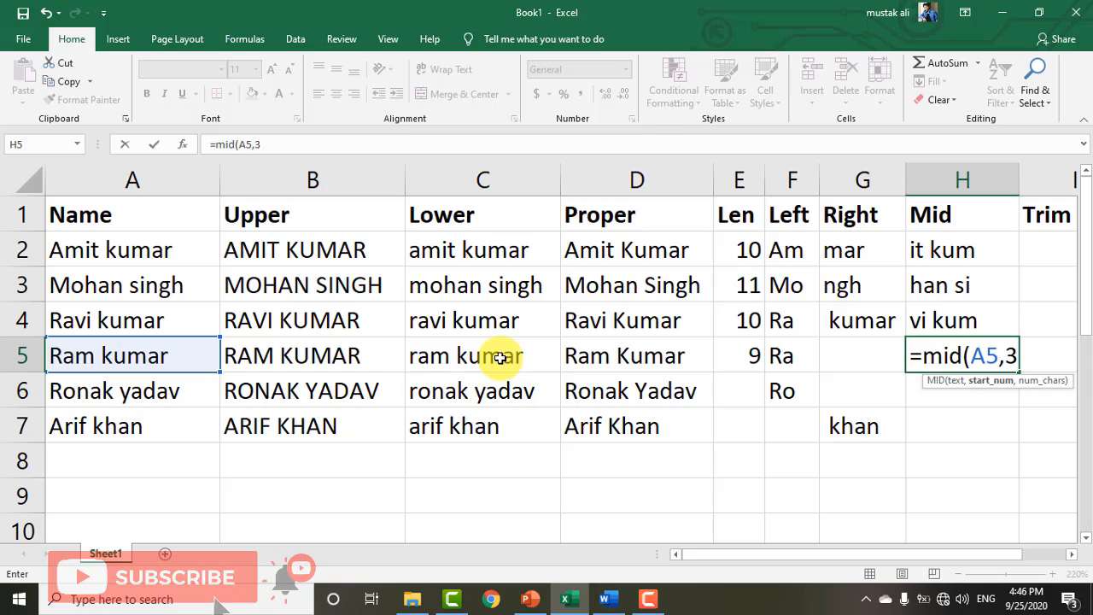
{"action": "type", "text": ",6)"}
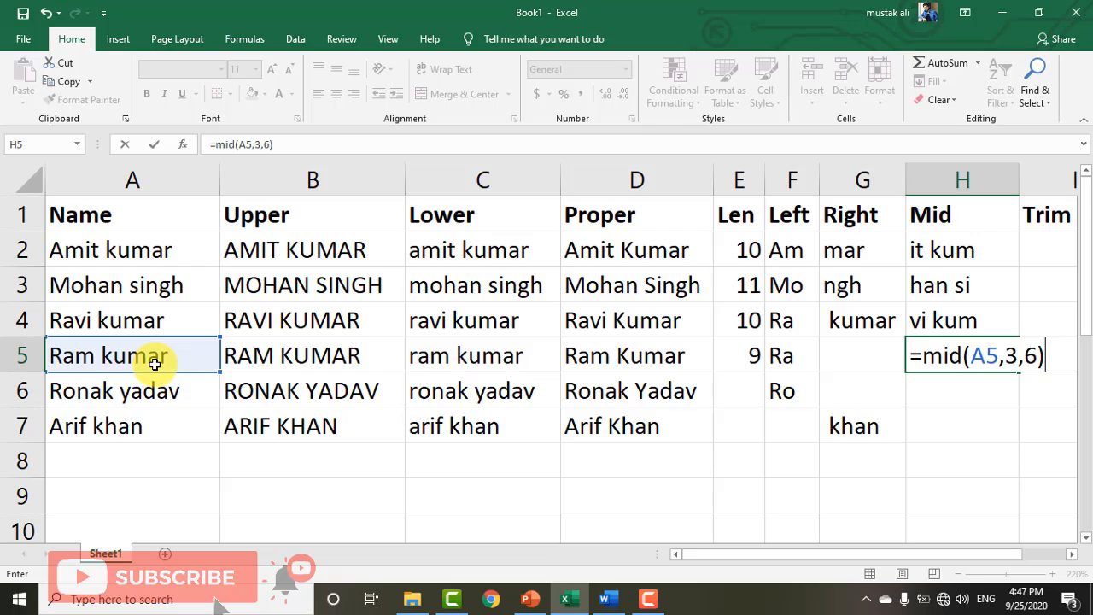
{"action": "key", "text": "Return"}
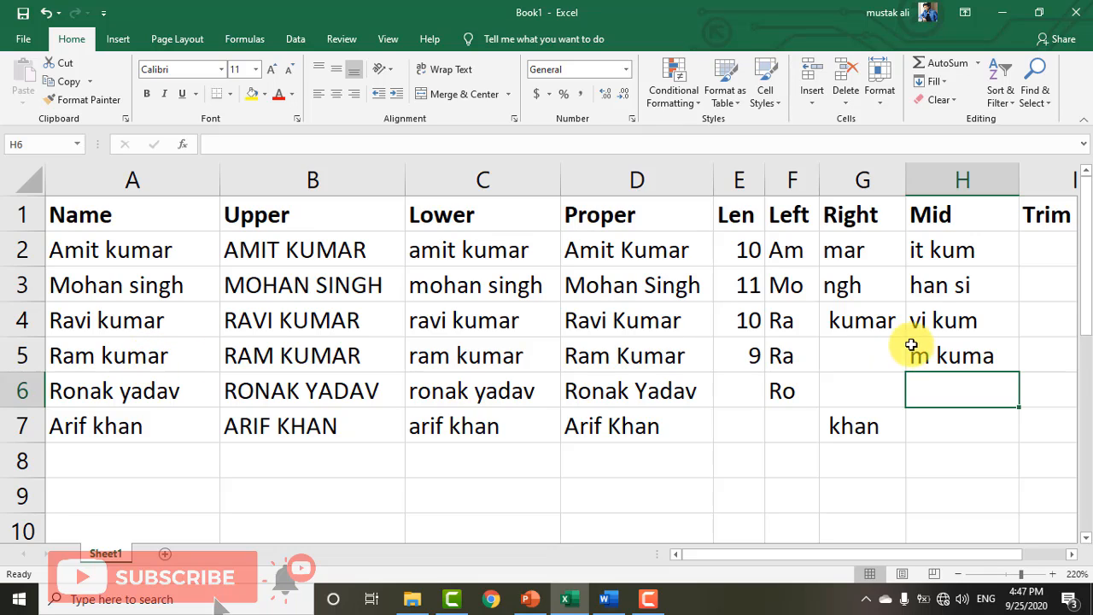
{"action": "left_click", "coordinate": [963, 366]}
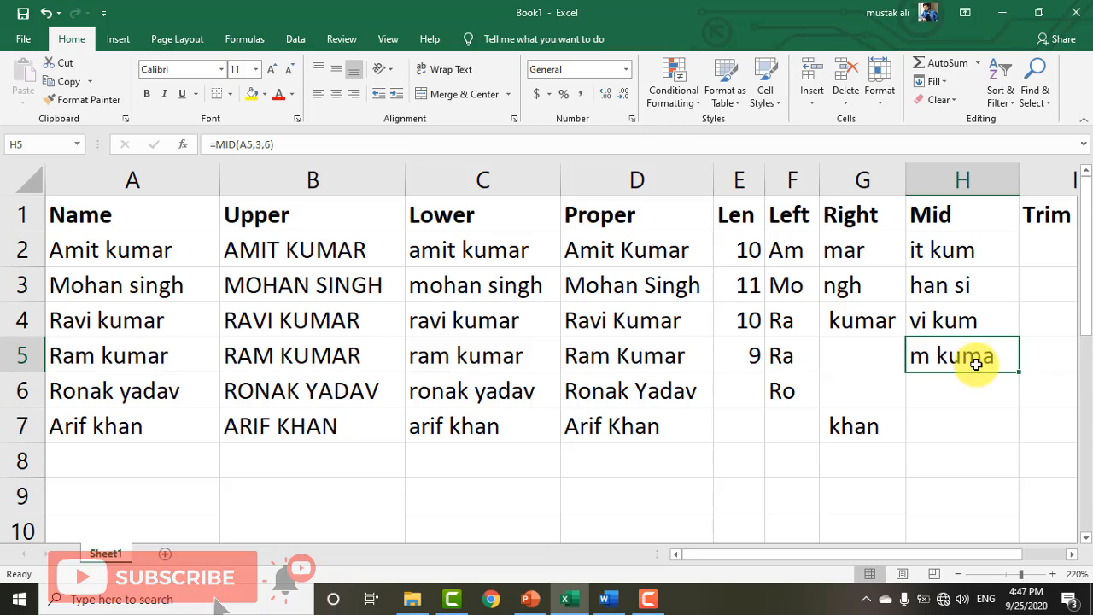
{"action": "double_click", "coordinate": [977, 363]}
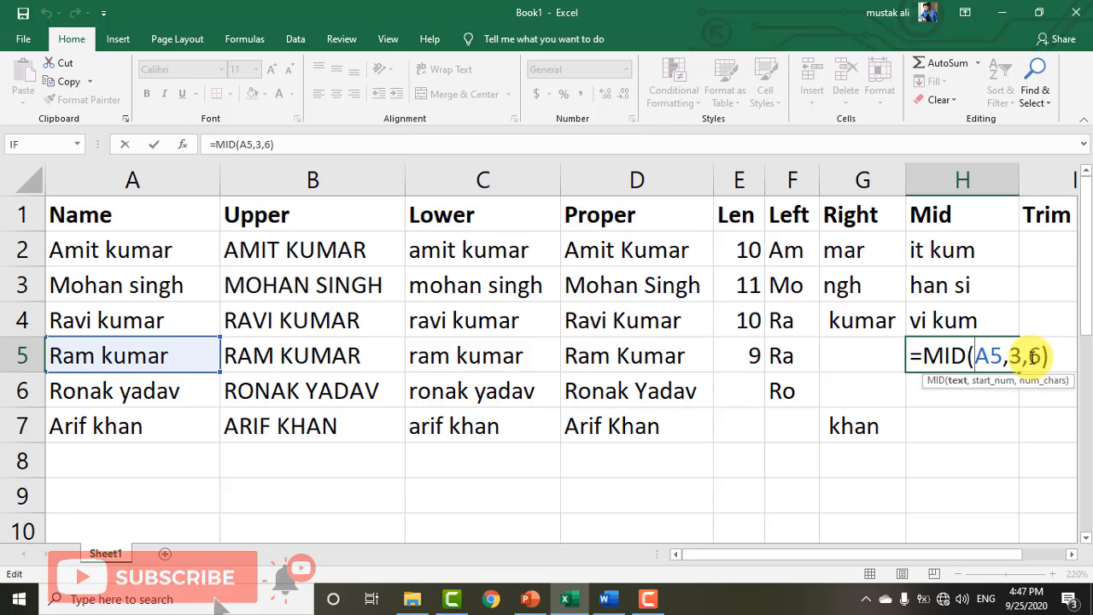
{"action": "key", "text": "Return"}
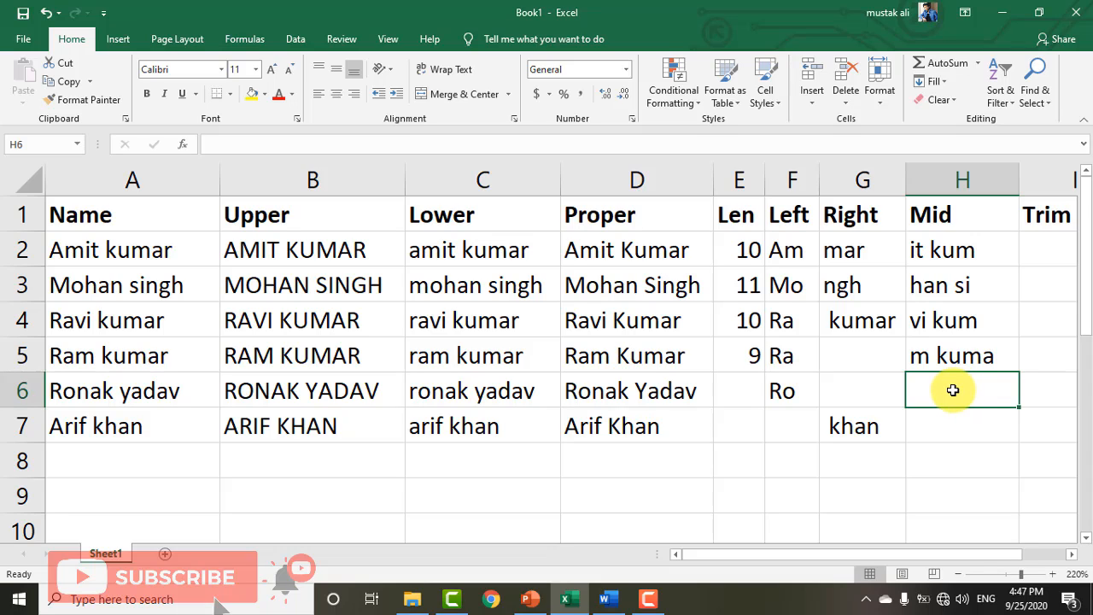
Step: Autofit the width of the Mid column H to its contents
{"action": "left_click", "coordinate": [941, 429]}
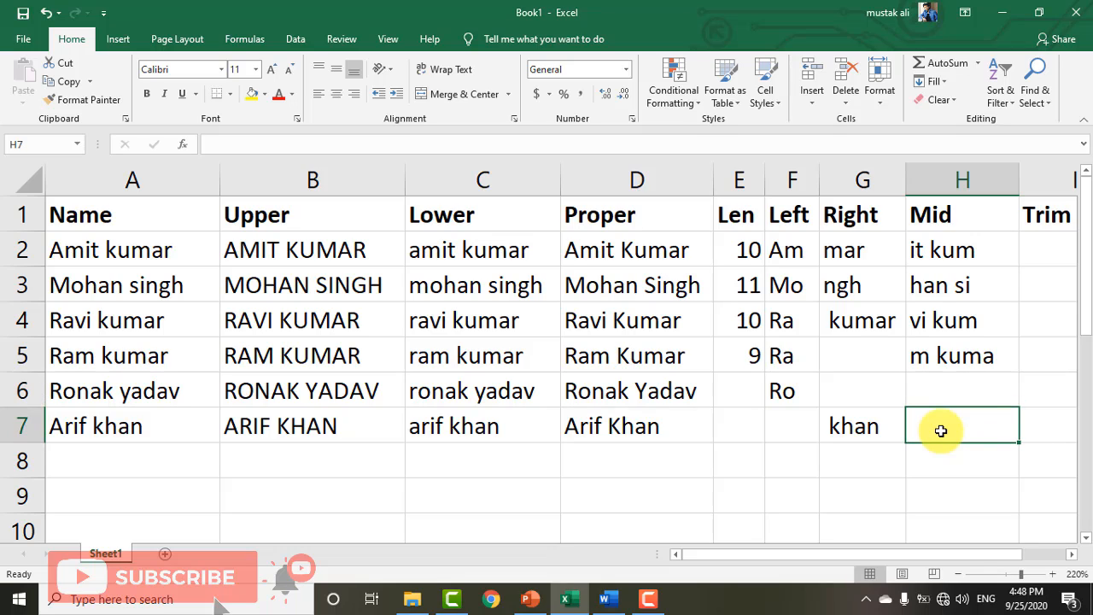
{"action": "double_click", "coordinate": [1020, 184]}
{"action": "left_click_drag", "start_coordinate": [922, 555], "coordinate": [963, 561]}
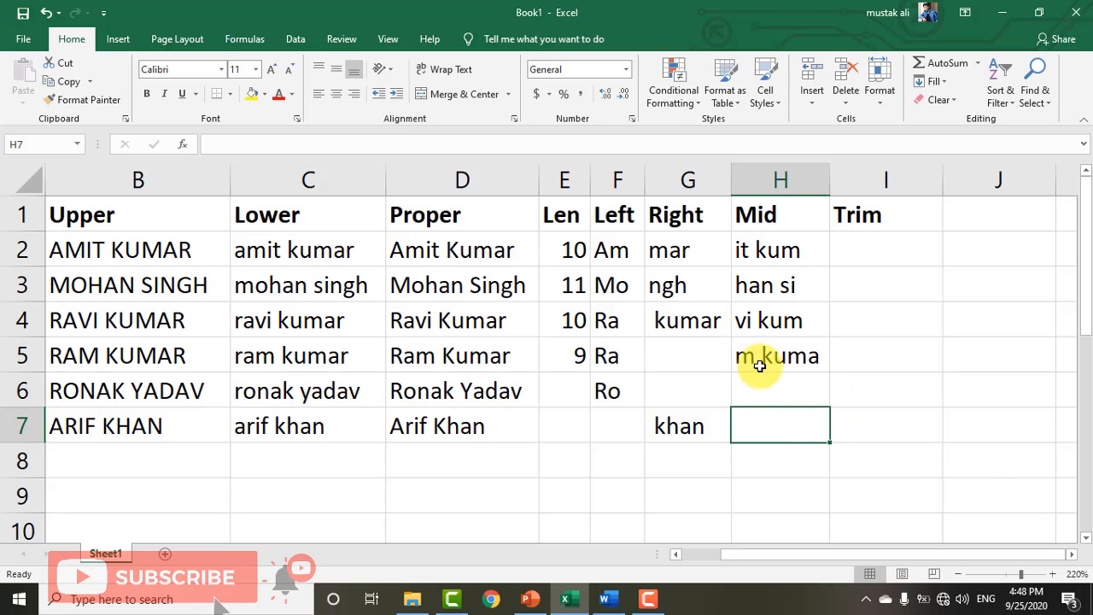
{"action": "left_click", "coordinate": [671, 432]}
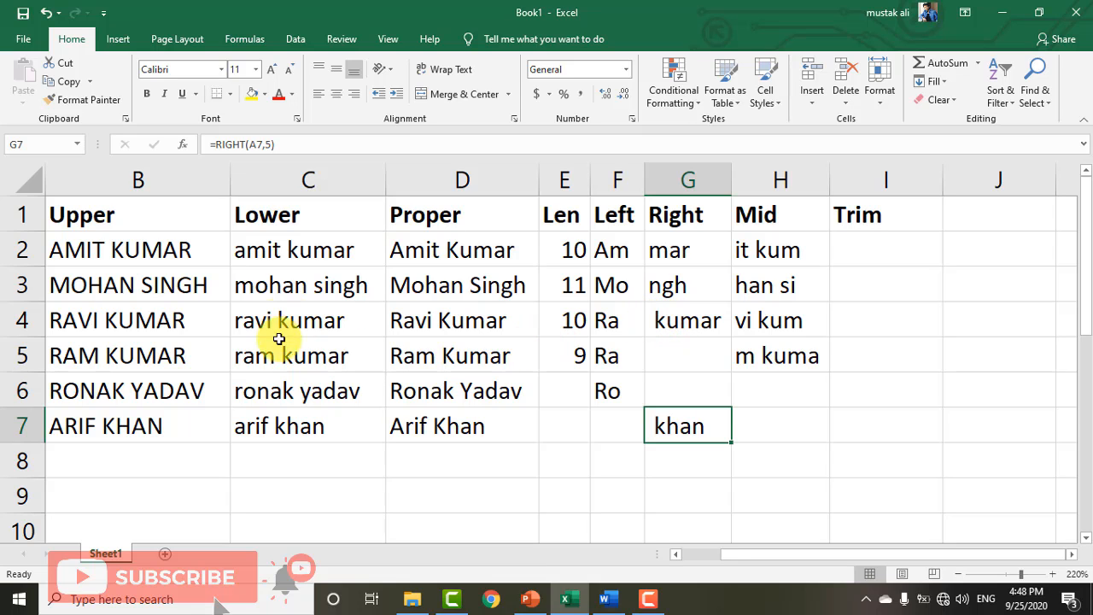
Step: Add four extra spaces between the words in cell A4, three in A5, and three leading spaces before the name in A2
{"action": "left_click", "coordinate": [717, 557]}
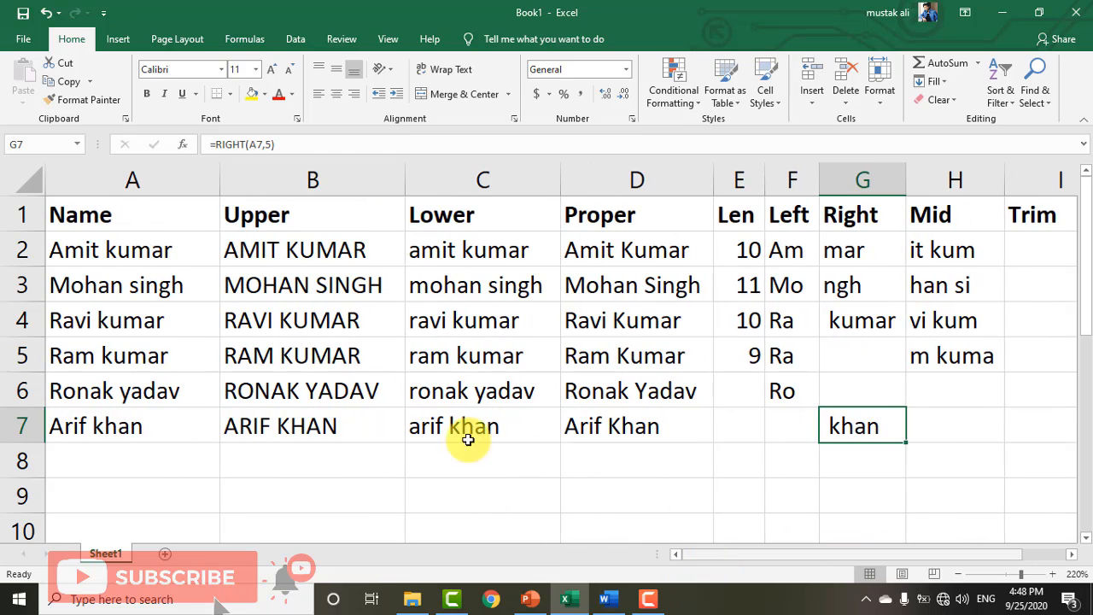
{"action": "left_click", "coordinate": [86, 320]}
{"action": "double_click", "coordinate": [101, 325]}
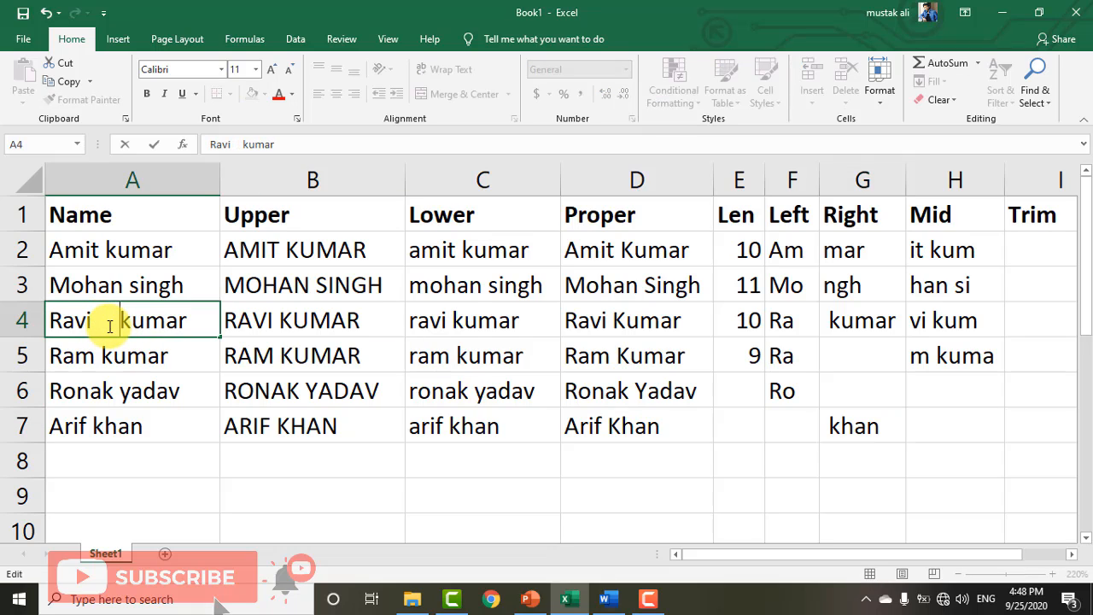
{"action": "key", "text": "Return"}
{"action": "double_click", "coordinate": [95, 357]}
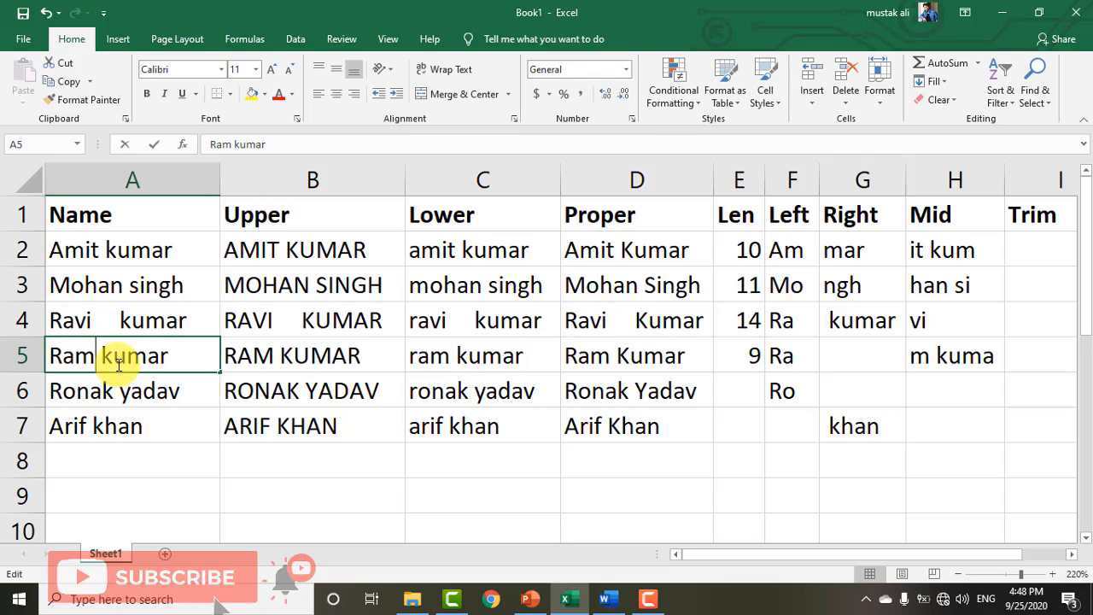
{"action": "key", "text": "Return"}
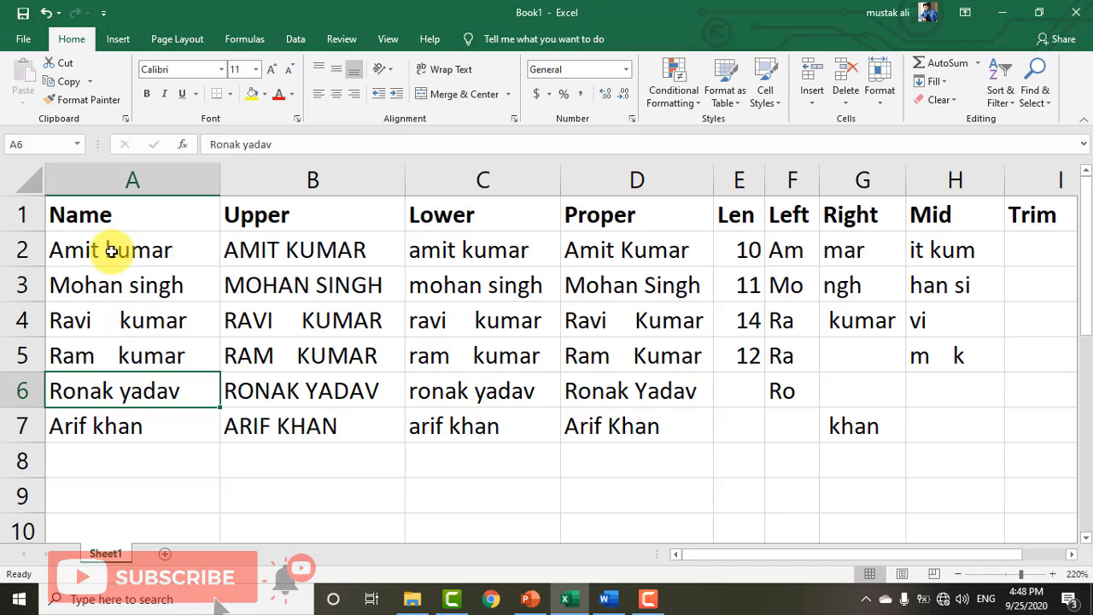
{"action": "double_click", "coordinate": [57, 248]}
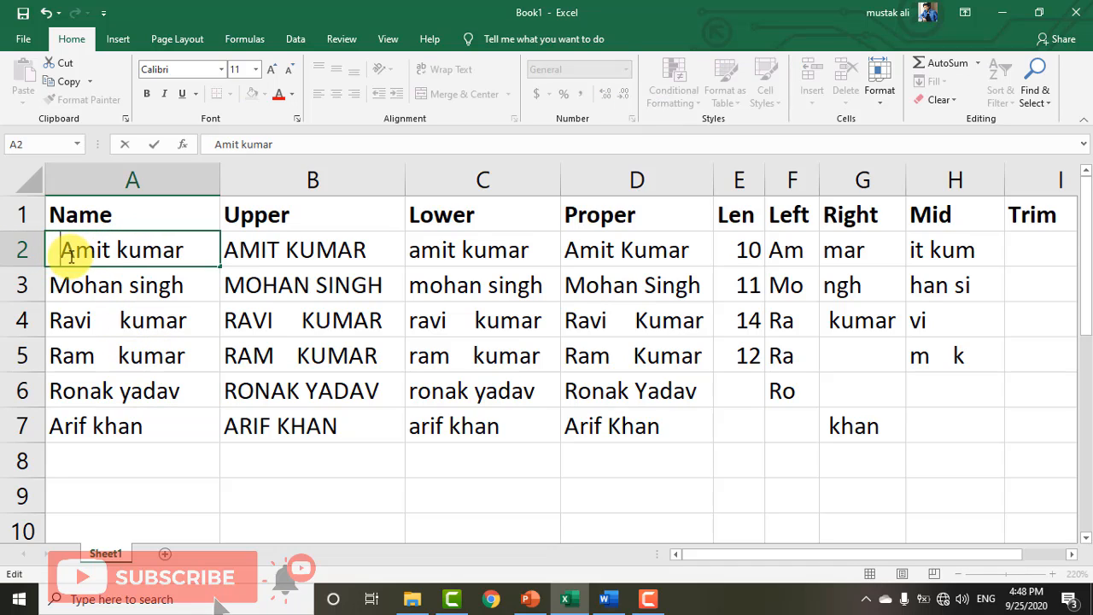
{"action": "key", "text": "Return"}
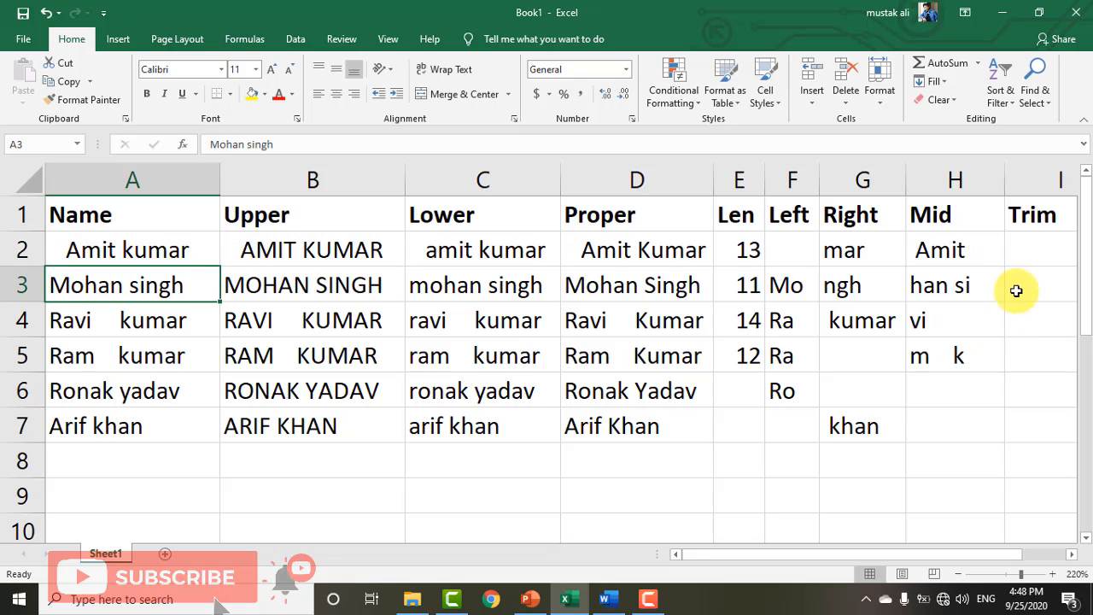
{"action": "left_click", "coordinate": [1026, 250]}
{"action": "type", "text": "="}
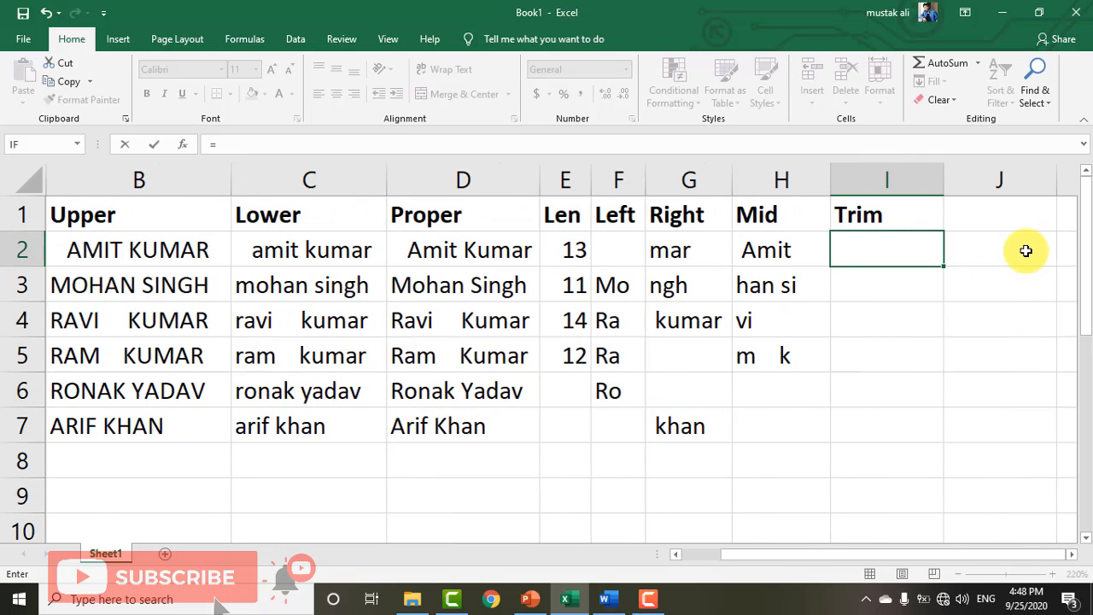
{"action": "type", "text": "trim("}
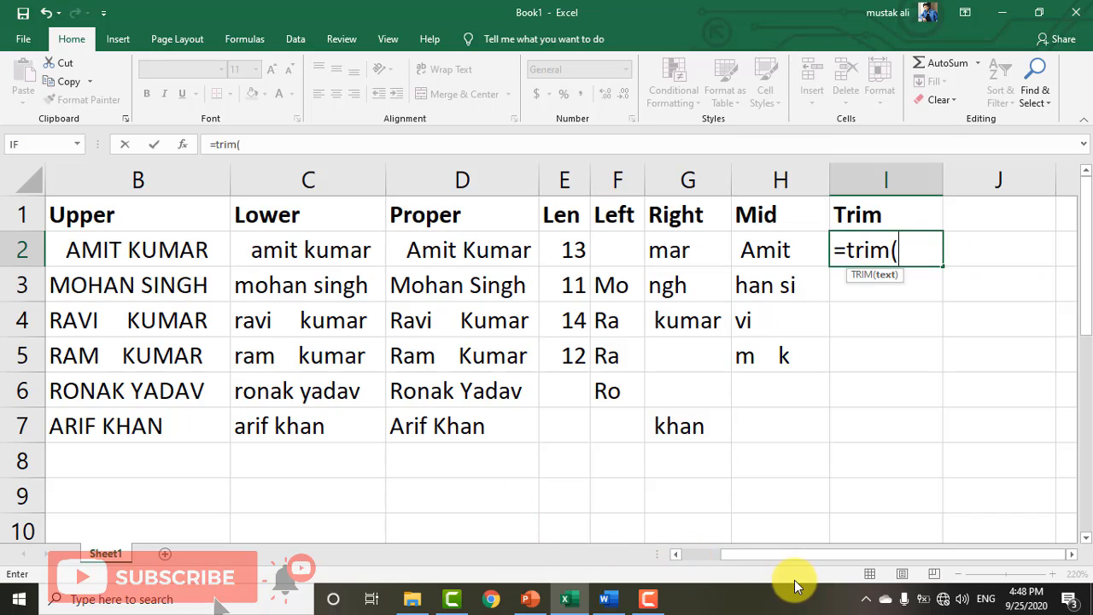
{"action": "key", "text": "BackSpace"}
{"action": "key", "text": "BackSpace"}
{"action": "key", "text": "BackSpace"}
{"action": "key", "text": "BackSpace"}
{"action": "key", "text": "BackSpace"}
{"action": "key", "text": "BackSpace"}
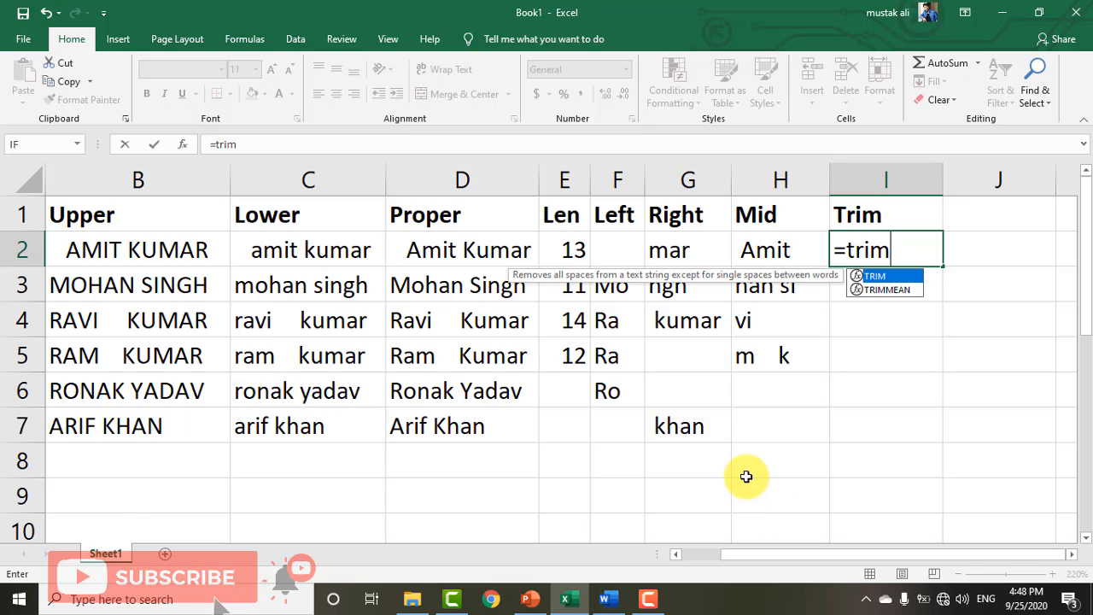
{"action": "key", "text": "Return"}
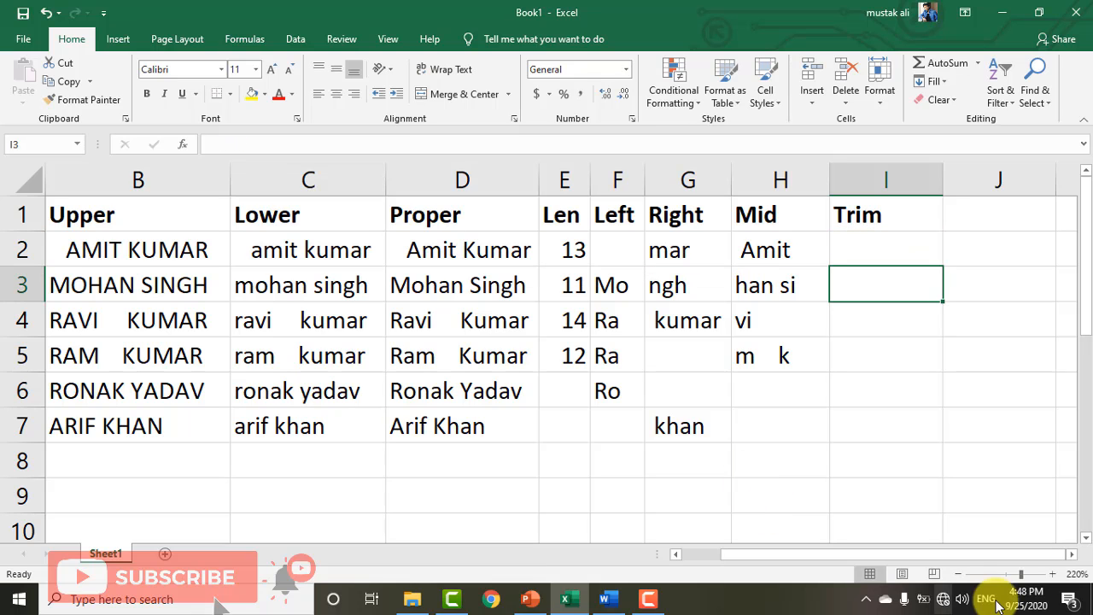
Step: Enter the formula =trim(A2) in cell I2 to remove the leading spaces from the first name
{"action": "scroll", "coordinate": [914, 425], "scroll_direction": "down", "scroll_amount": 2}
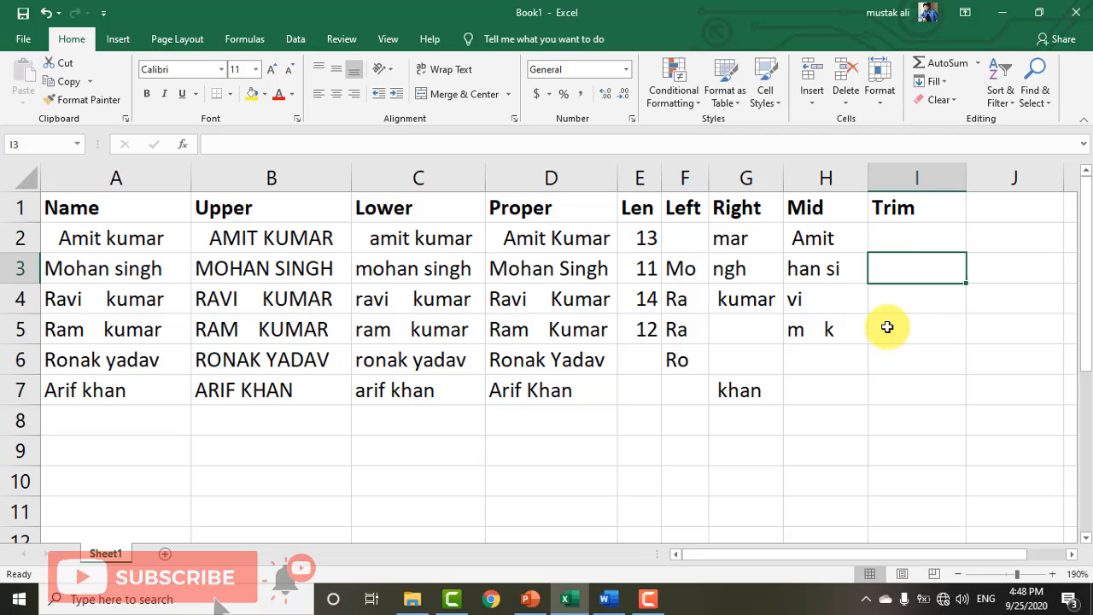
{"action": "left_click", "coordinate": [887, 233]}
{"action": "type", "text": "=trim"}
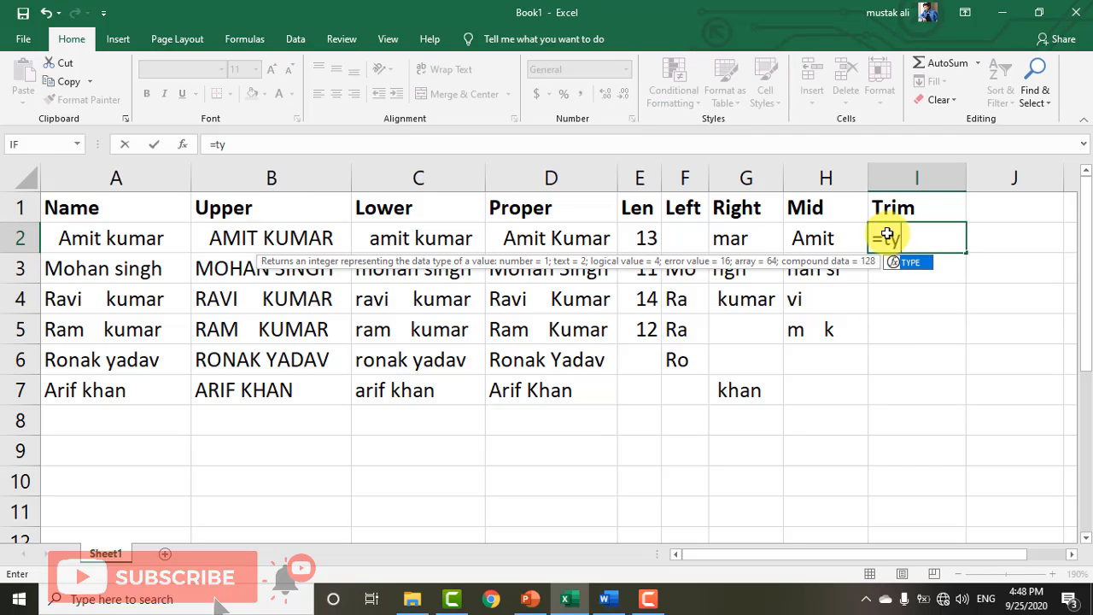
{"action": "type", "text": "("}
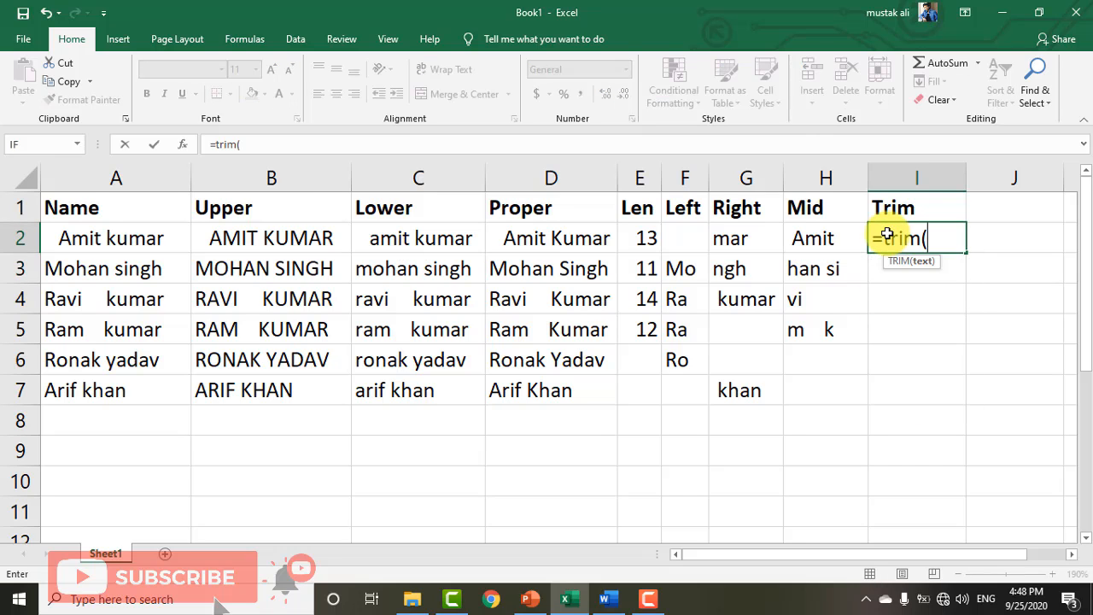
{"action": "left_click", "coordinate": [168, 230]}
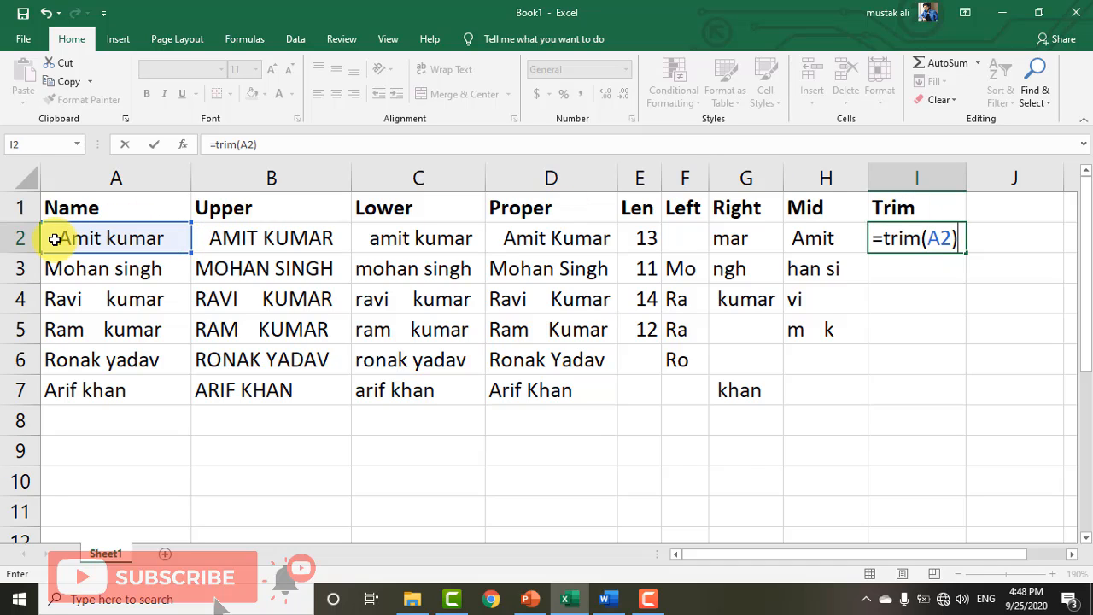
{"action": "key", "text": "Return"}
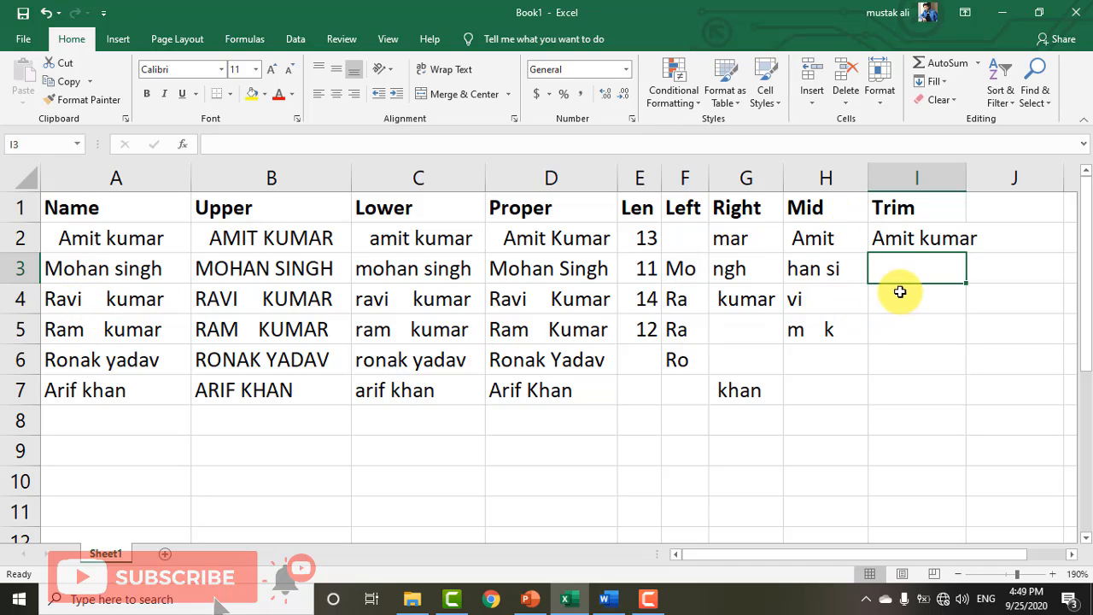
Step: Enter the formula =trim(A4) in cell I4 to remove the extra spaces from the third name
{"action": "left_click", "coordinate": [901, 289]}
{"action": "type", "text": "=trim"}
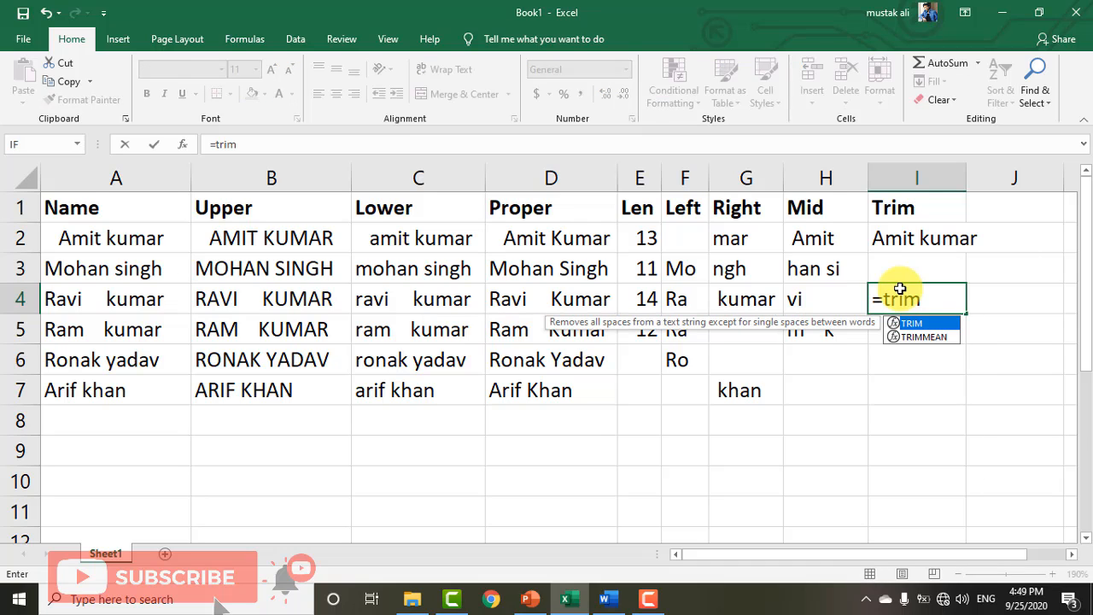
{"action": "type", "text": "("}
{"action": "left_click", "coordinate": [128, 292]}
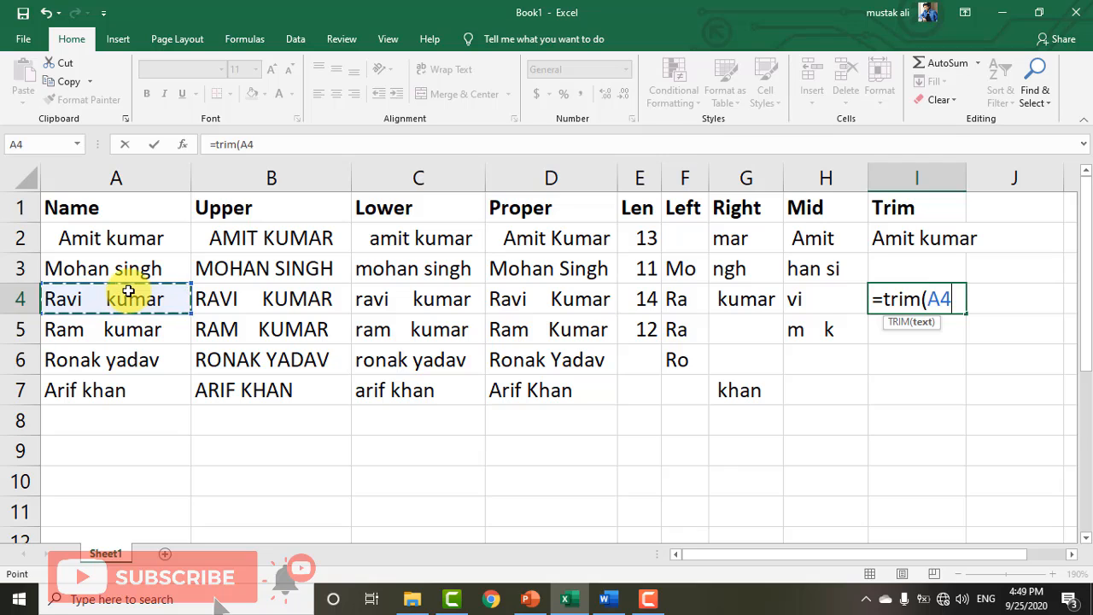
{"action": "type", "text": ")"}
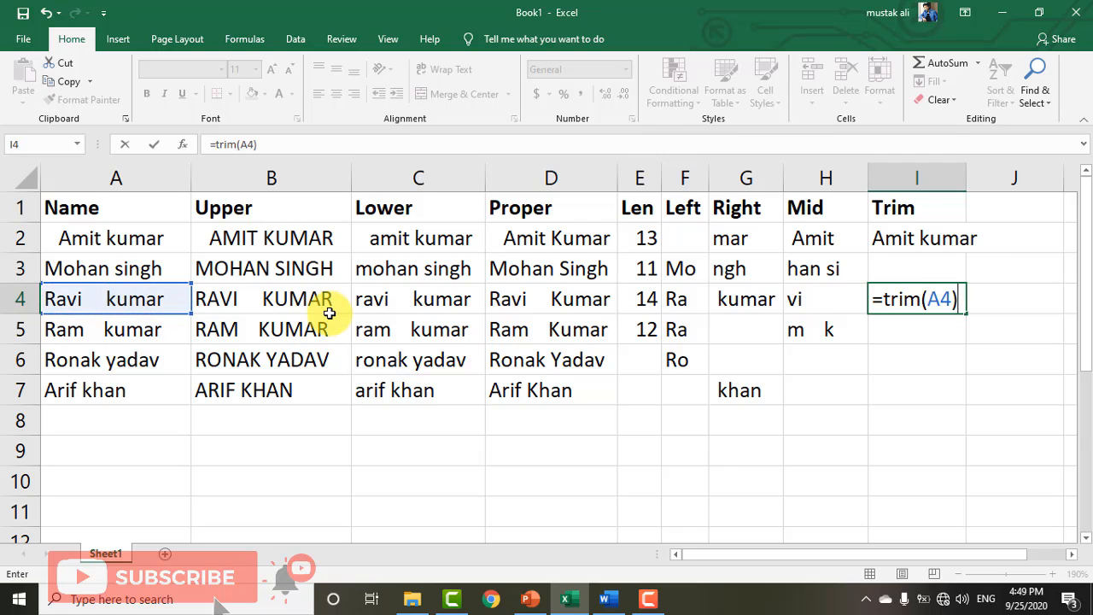
{"action": "key", "text": "Return"}
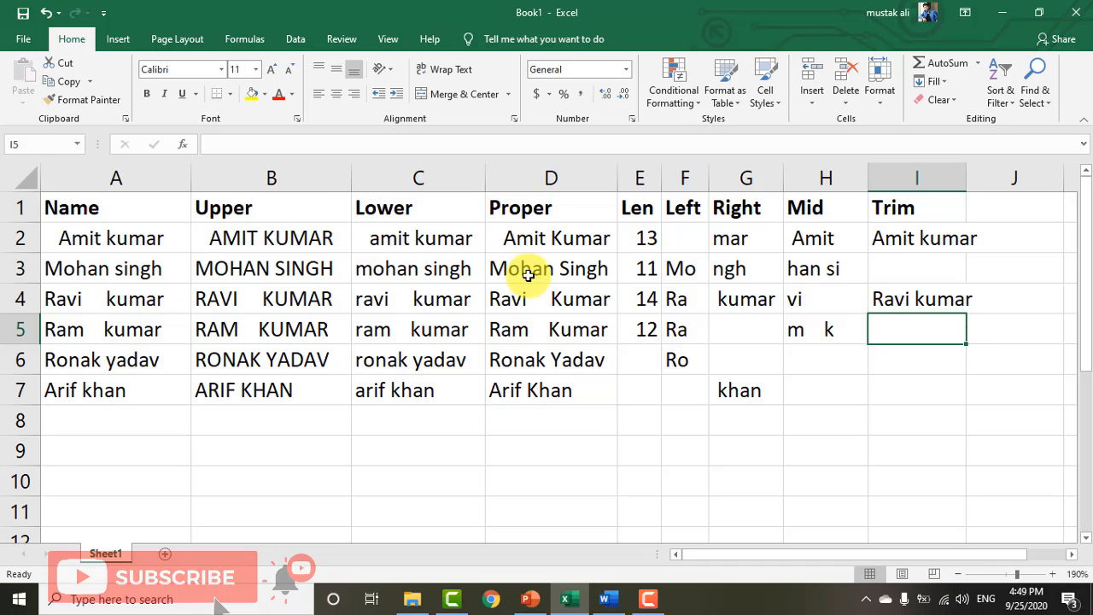
Step: Enter the formula =trim(A5) in cell I5 for the fourth name and autofit the Trim column I to its contents
{"action": "type", "text": "="}
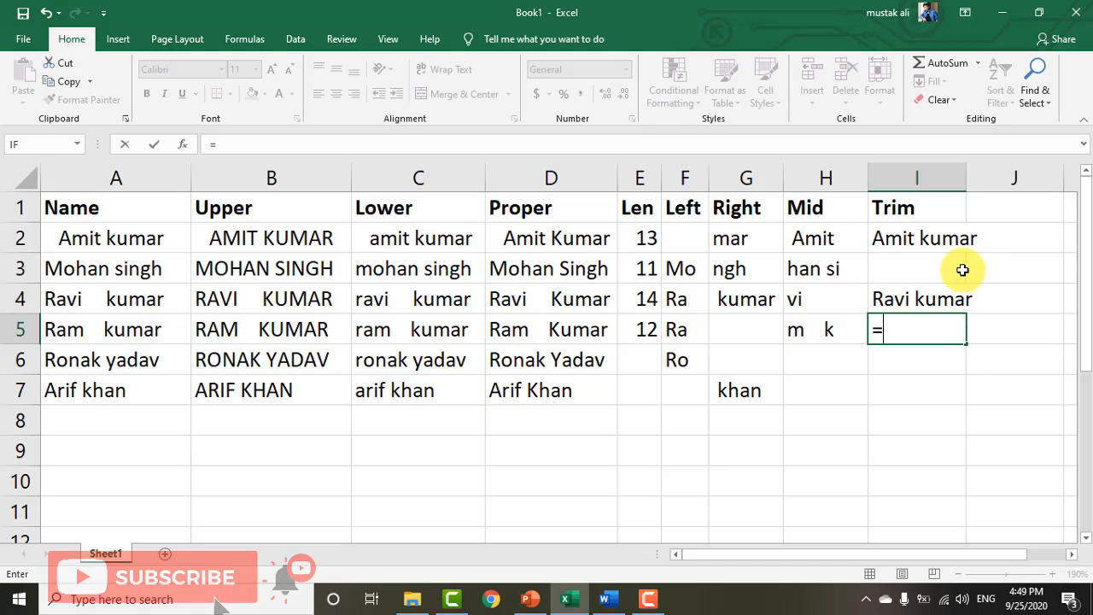
{"action": "type", "text": "trim("}
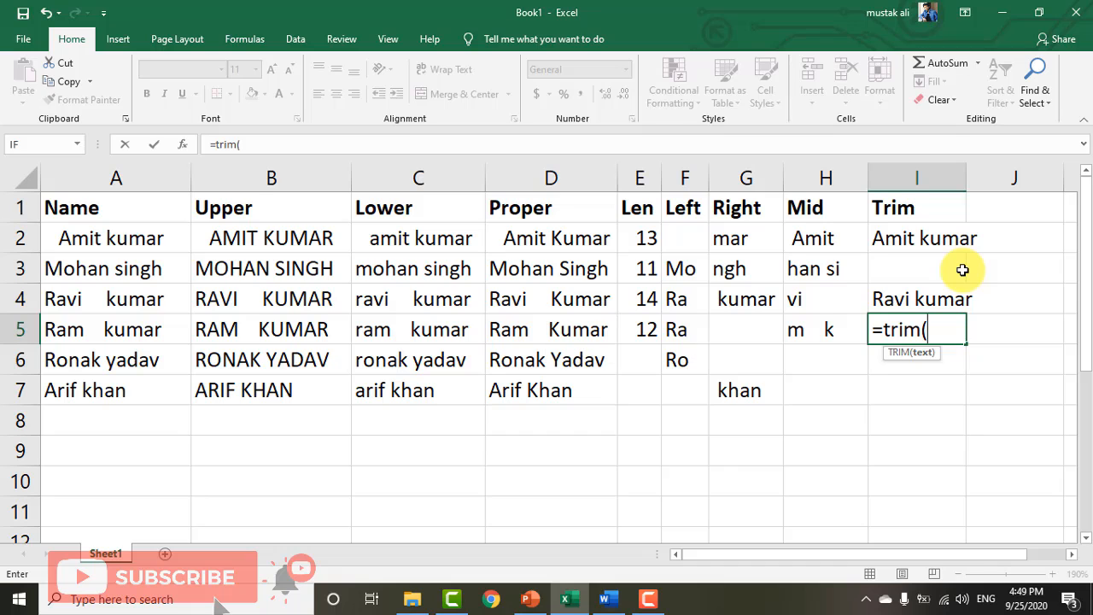
{"action": "left_click", "coordinate": [175, 335]}
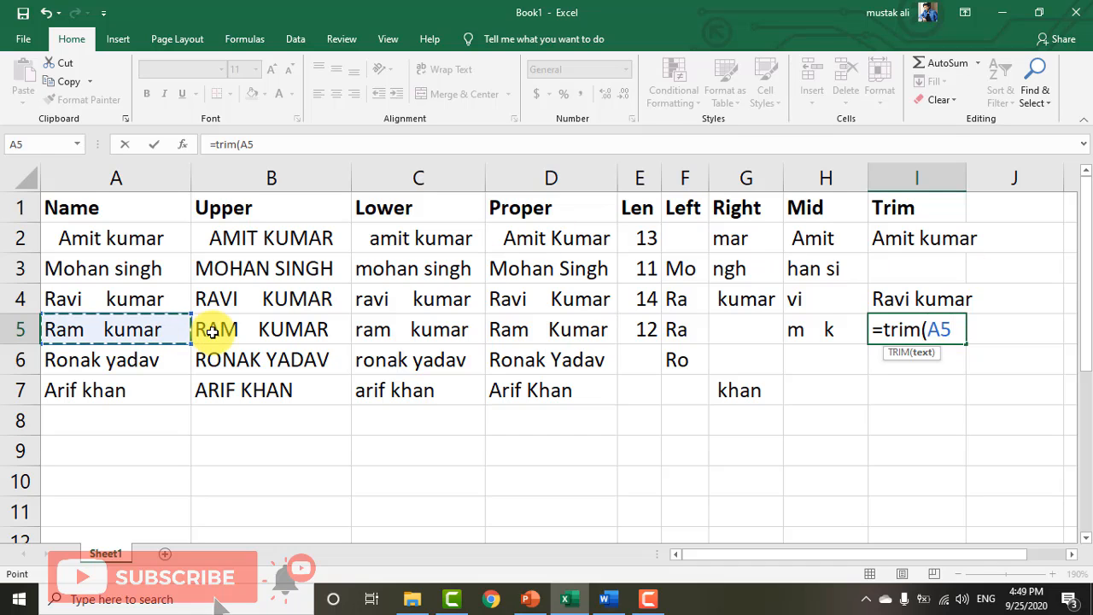
{"action": "type", "text": ")"}
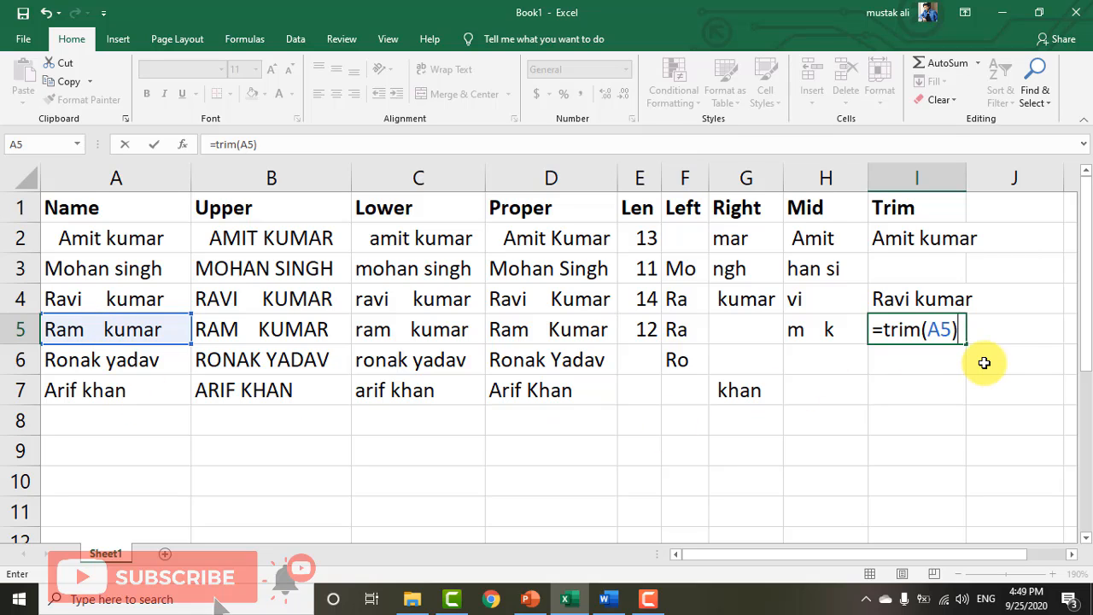
{"action": "key", "text": "Return"}
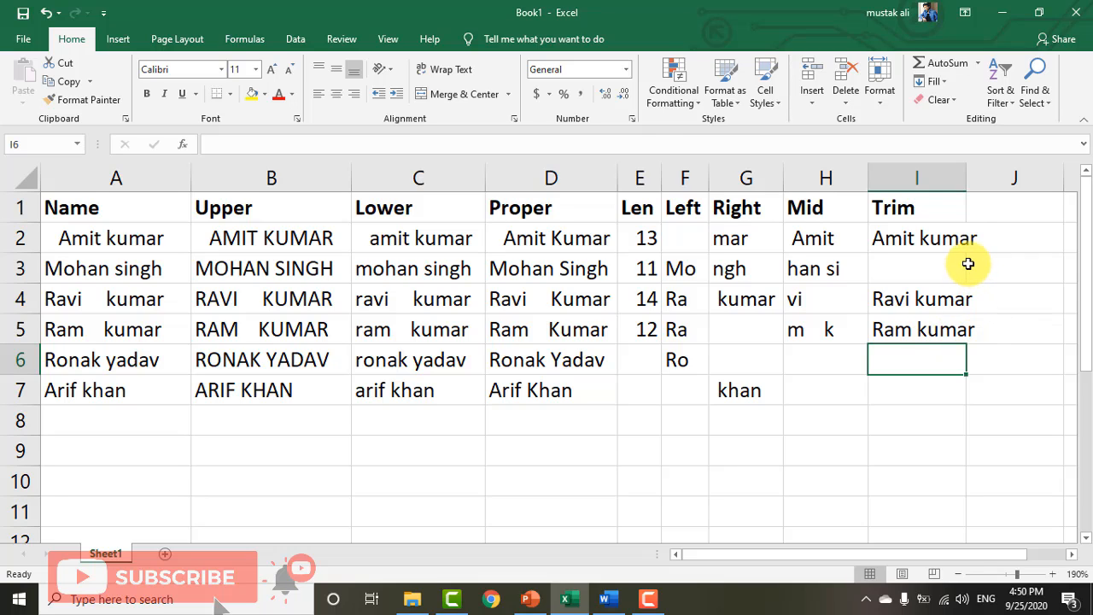
{"action": "double_click", "coordinate": [967, 178]}
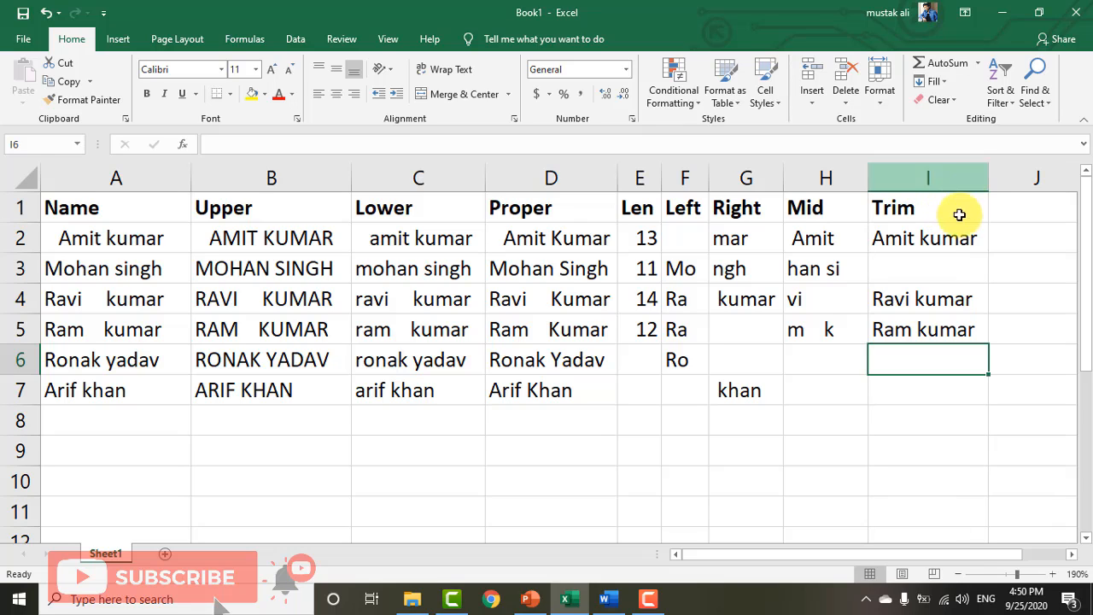